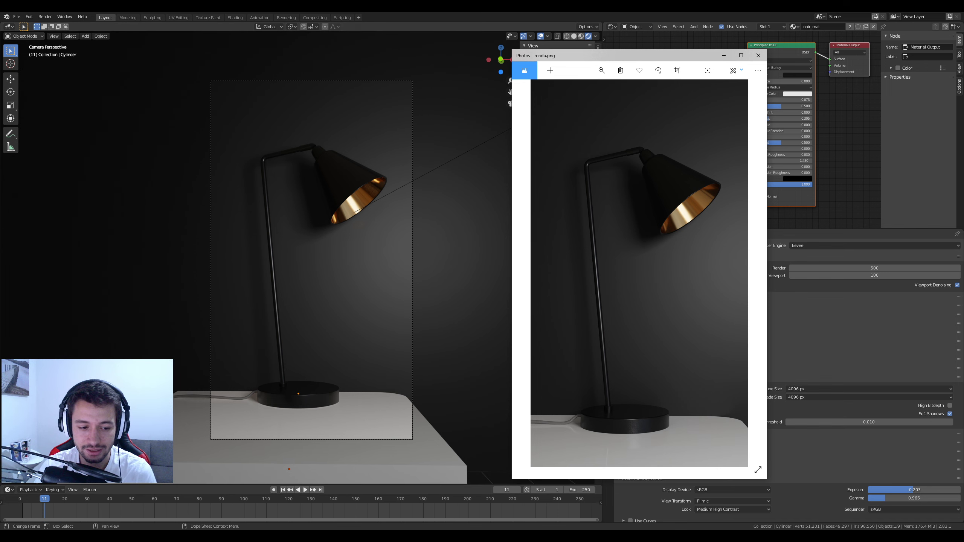
Step: Switch to the Blender window with the untextured lamp scene and choose Eevee as the render engine
mouse_move(213, 537)
click(171, 507)
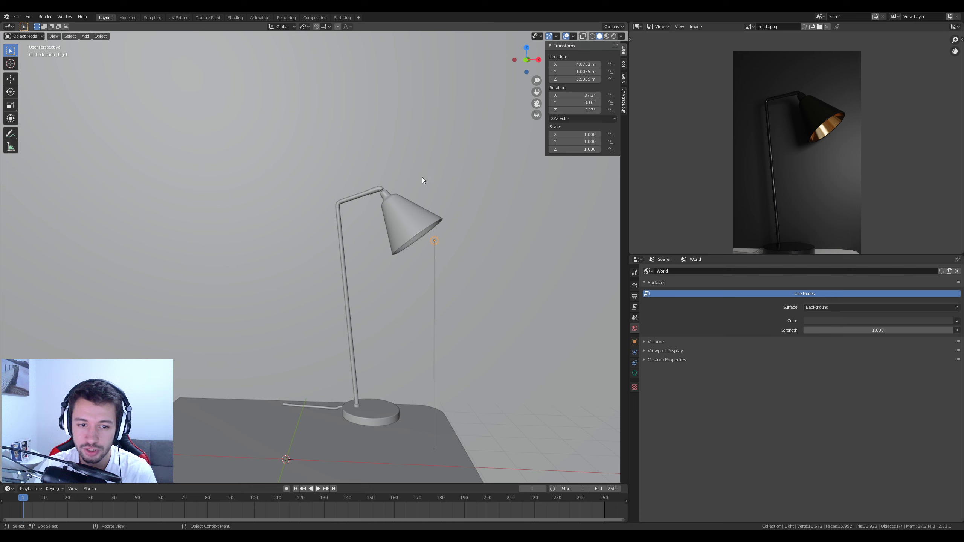
click(525, 346)
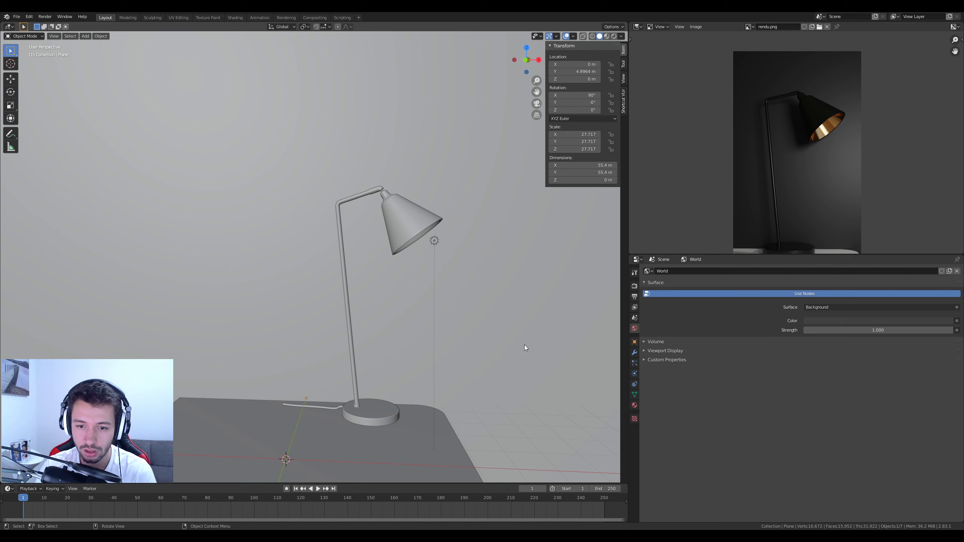
click(634, 289)
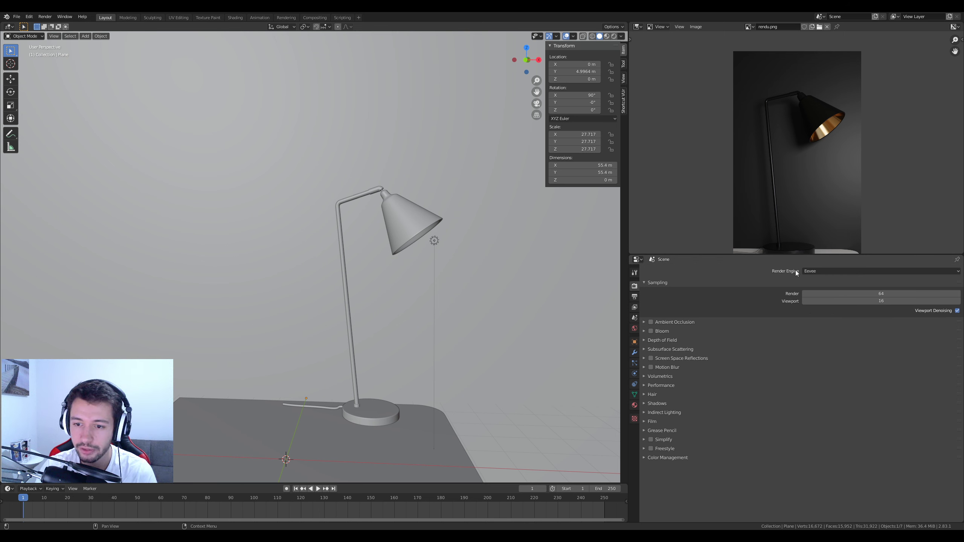
click(869, 272)
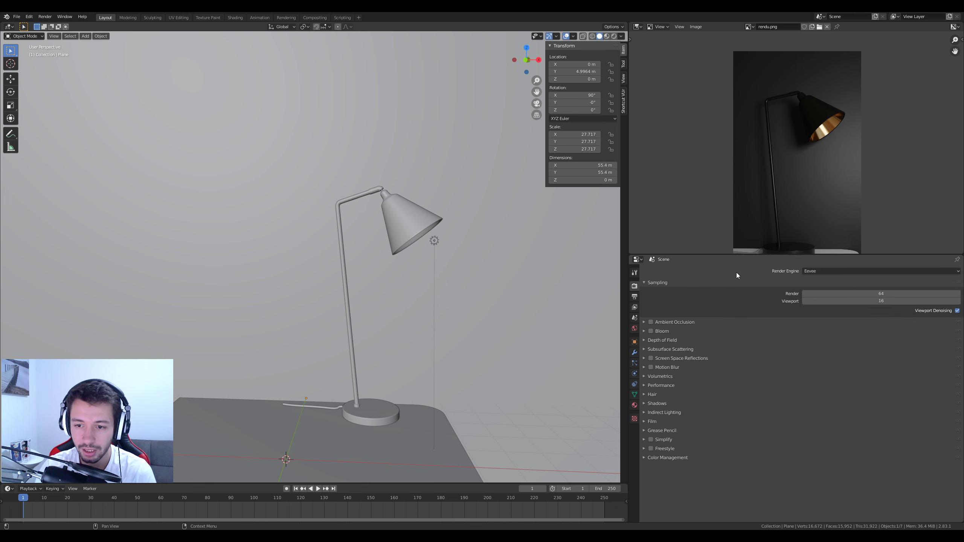
Step: Display the main viewport in rendered shading and check the existing lighting around the lamp
click(614, 36)
middle_drag(440, 271, 461, 258)
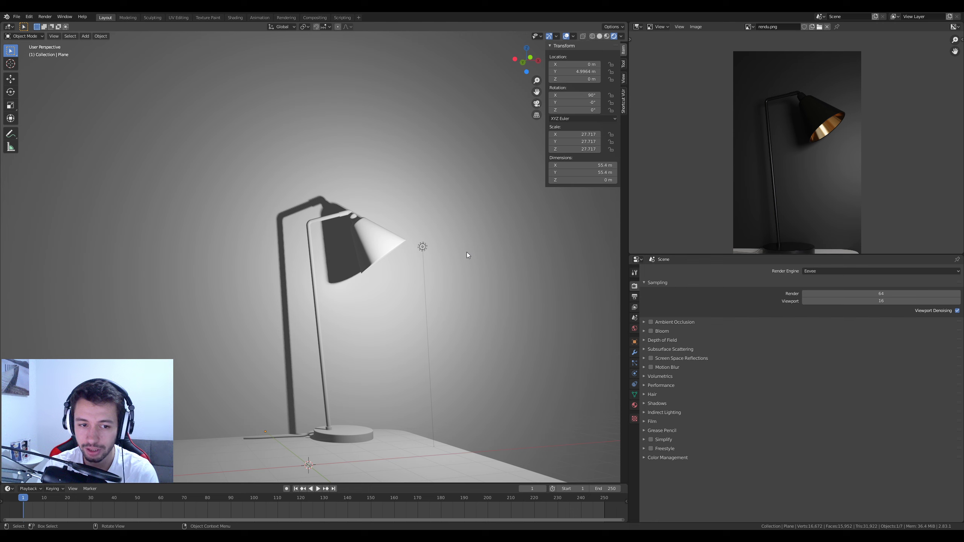
middle_drag(482, 241, 471, 297)
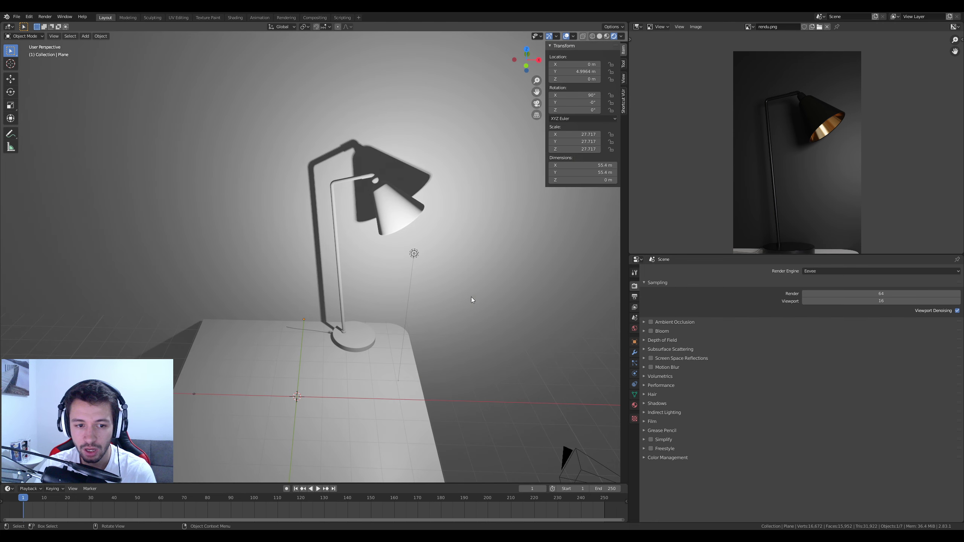
Step: Delete the existing light beside the lampshade and open the world settings
click(414, 255)
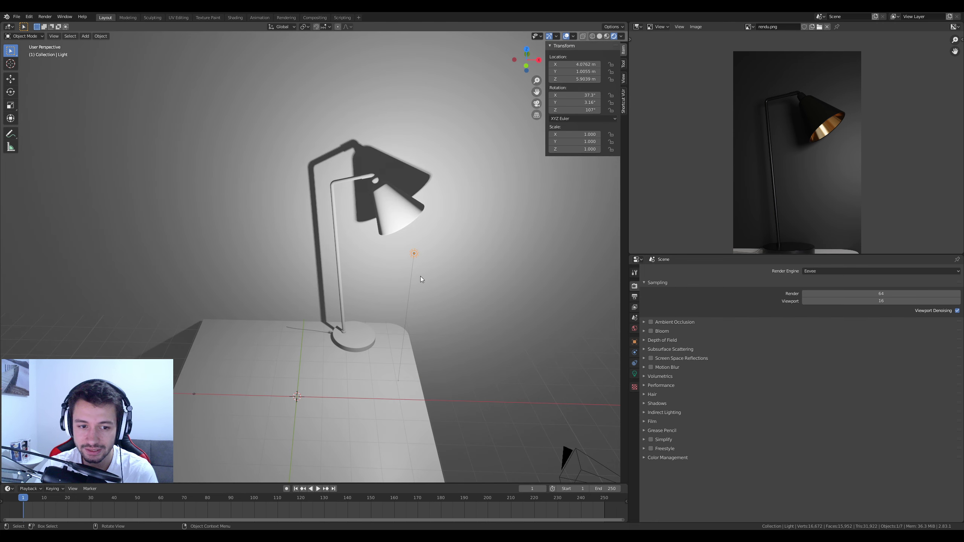
key(Delete)
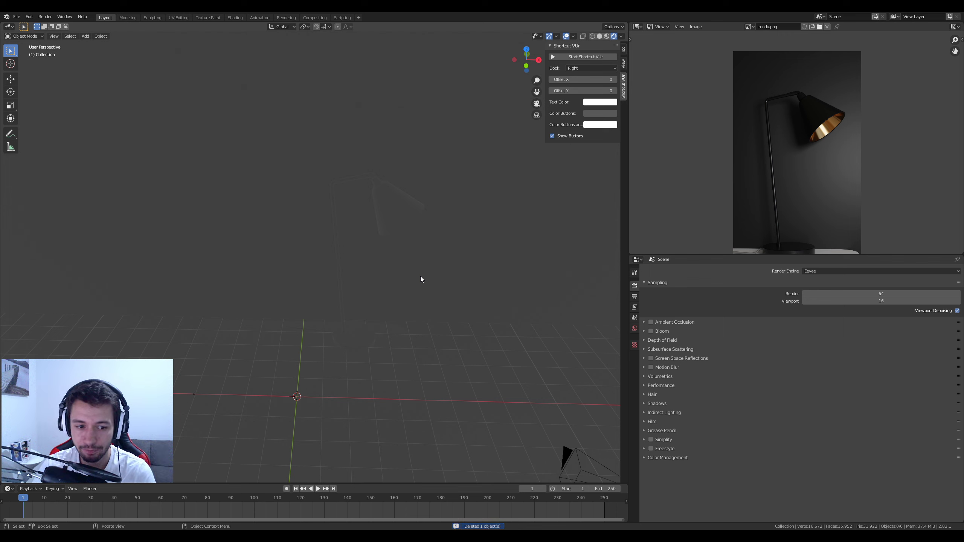
shift+middle_drag(413, 284, 384, 350)
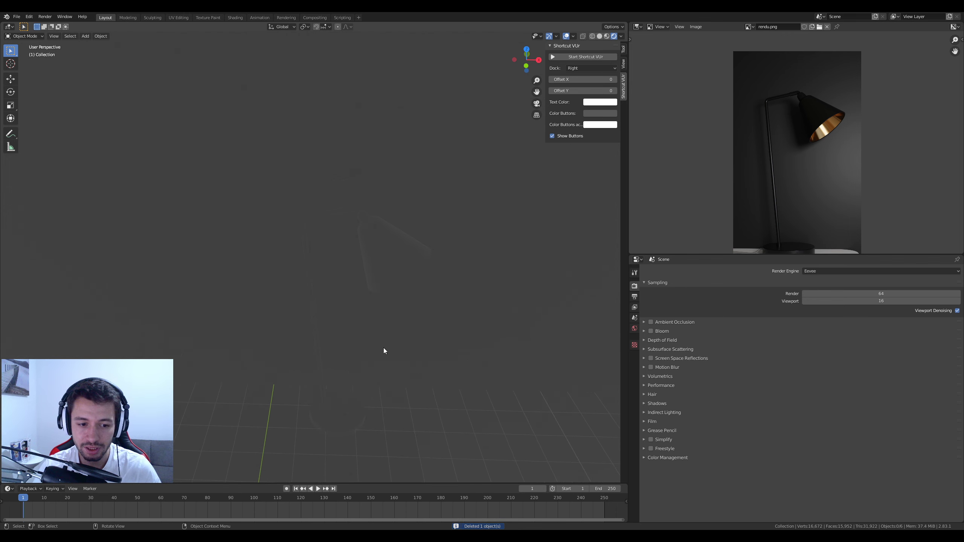
middle_drag(309, 197, 377, 318)
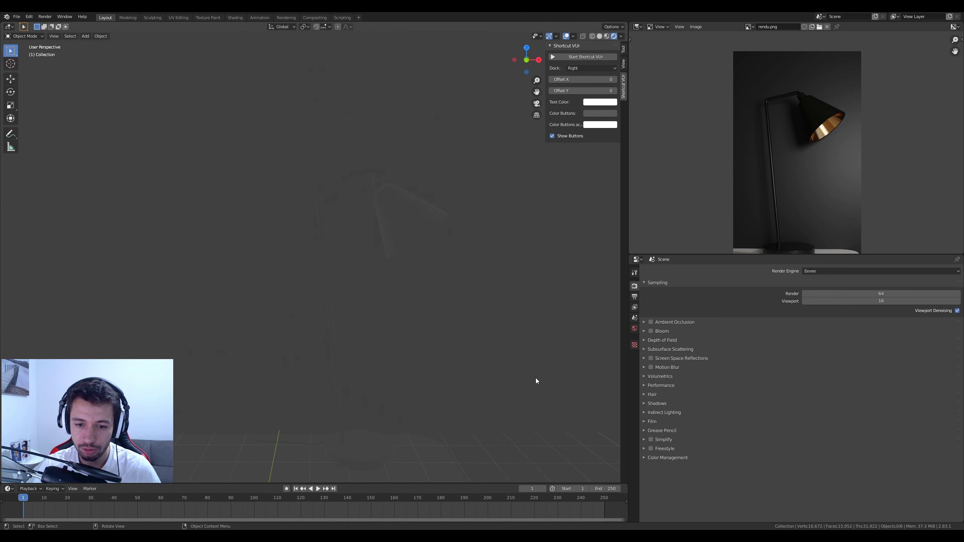
click(634, 328)
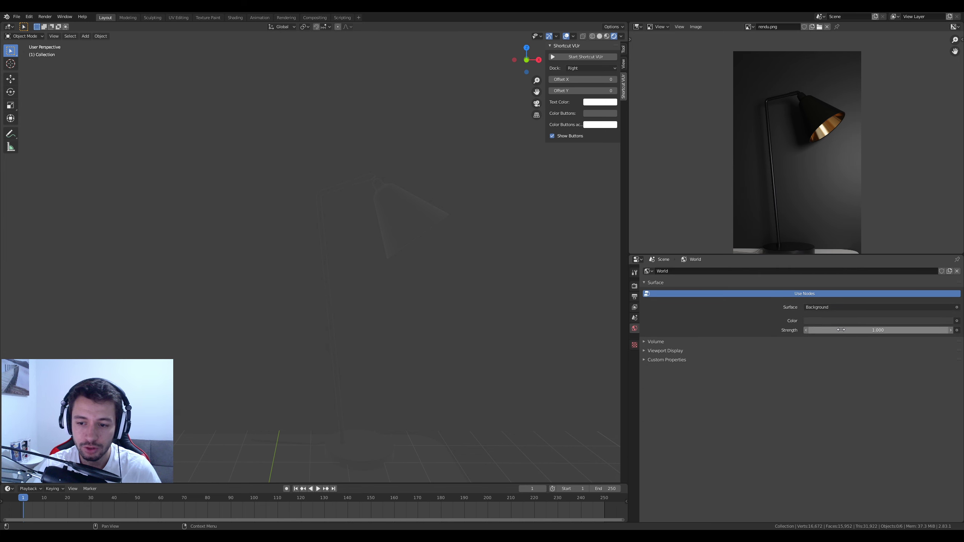
Step: Try a world background strength of 0.1 and set it back to 1
drag(841, 330, 816, 330)
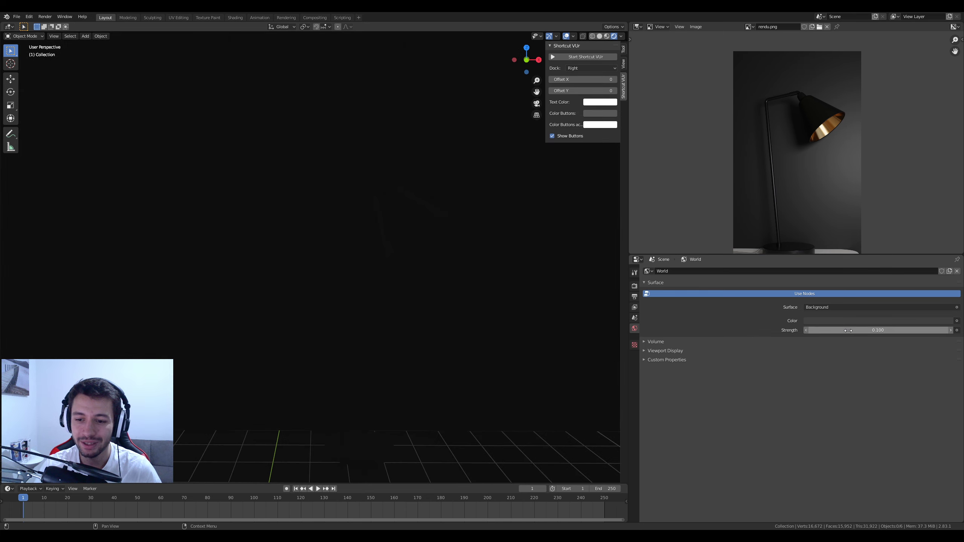
click(852, 330)
text(0.1)
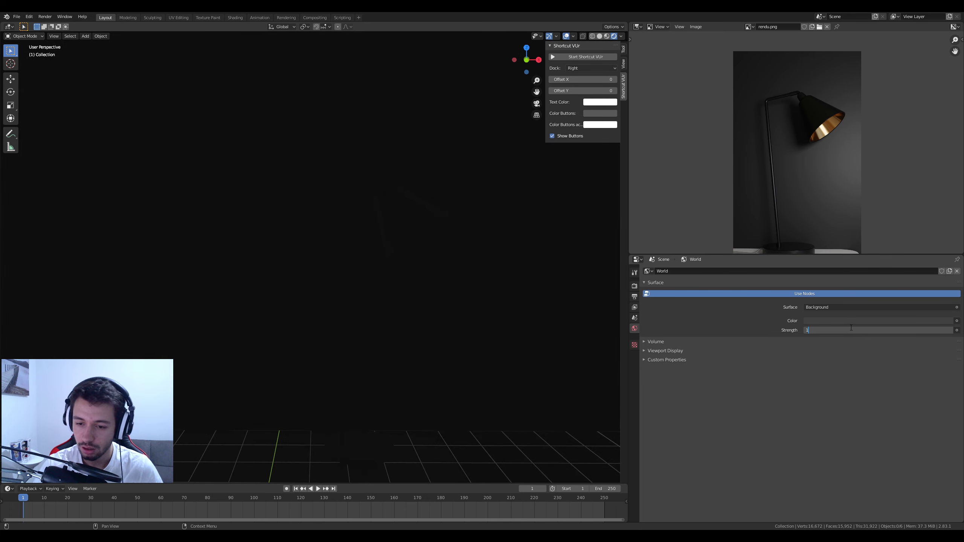
key(Return)
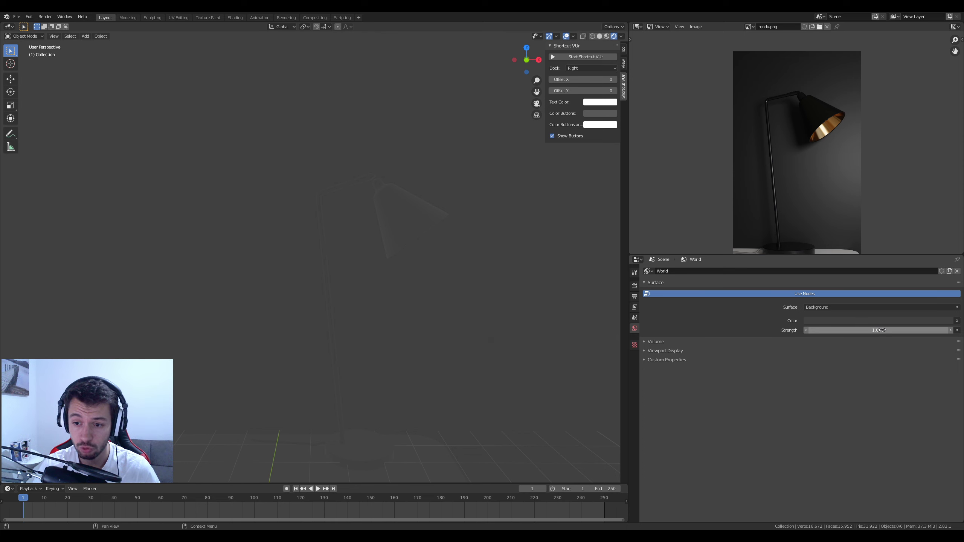
Step: Assign an Environment Texture to the world's background color
middle_drag(389, 288, 406, 125)
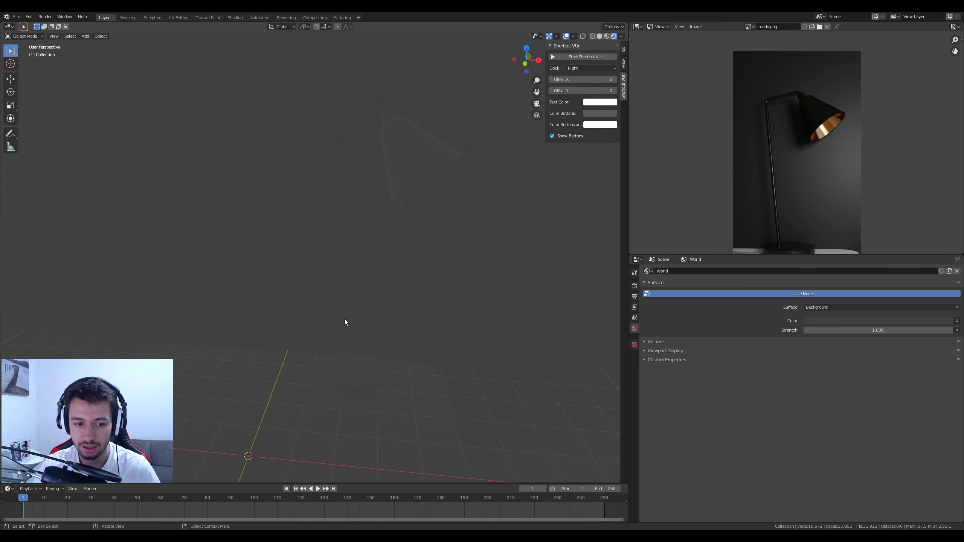
middle_drag(345, 322, 486, 315)
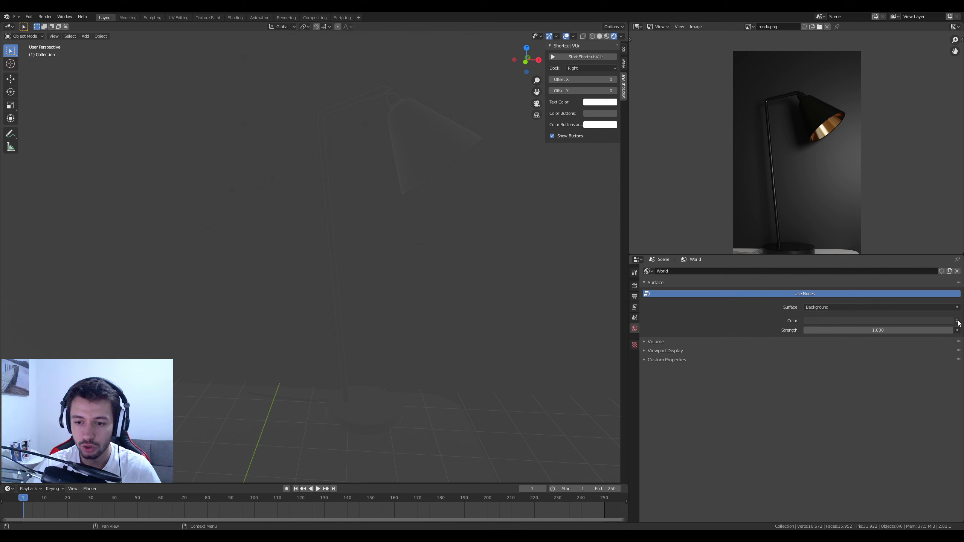
click(956, 321)
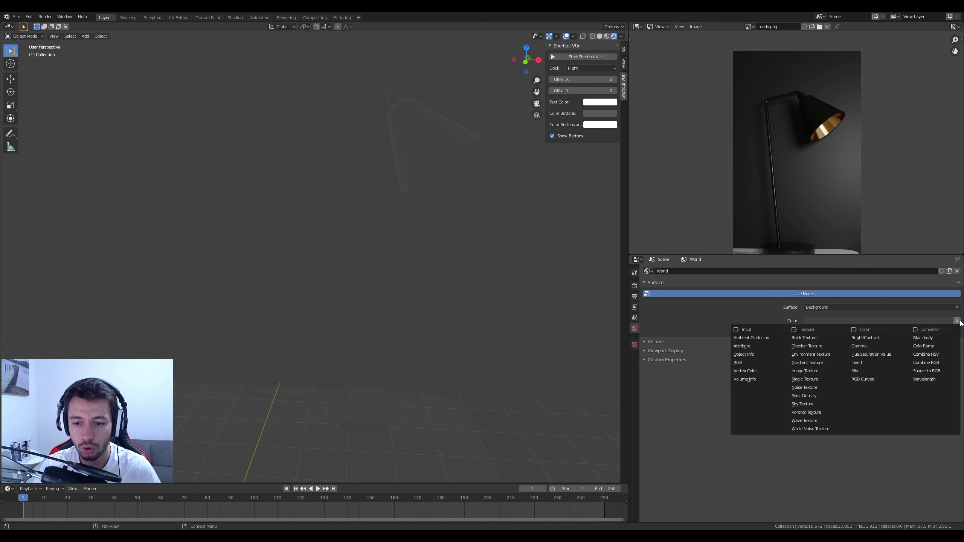
click(808, 354)
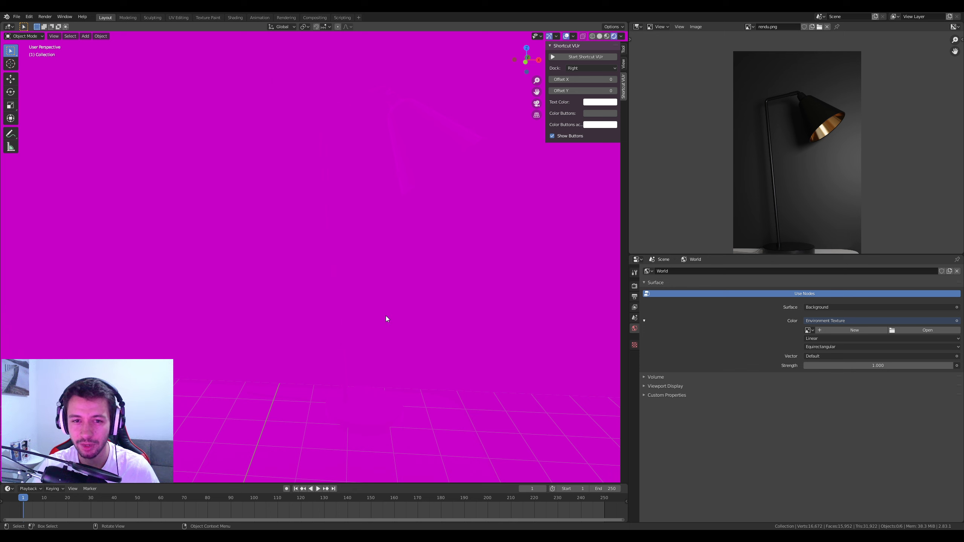
Step: Start the Shortcut VUr key display and load lebombo_4k.hdr from the Stream_Blender folder as the environment image
click(597, 58)
click(623, 50)
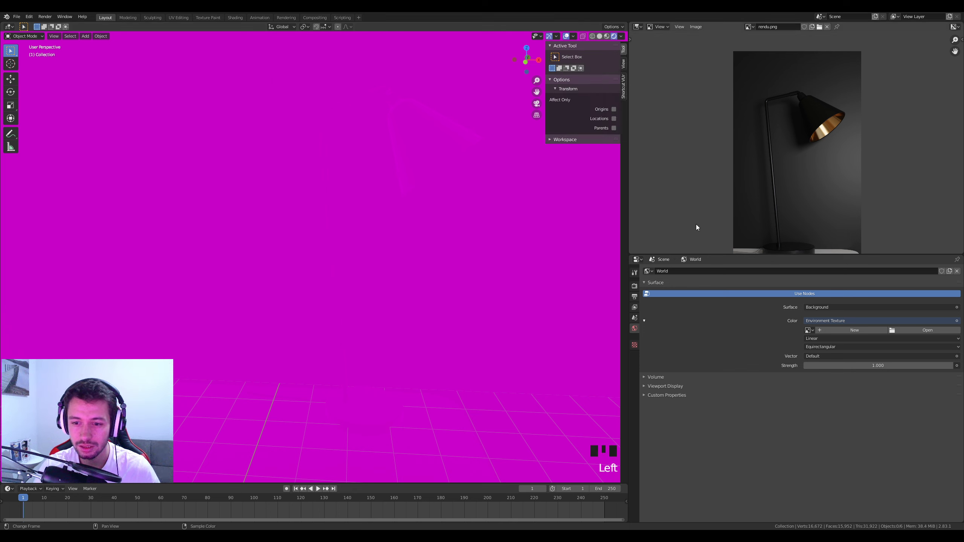
click(923, 332)
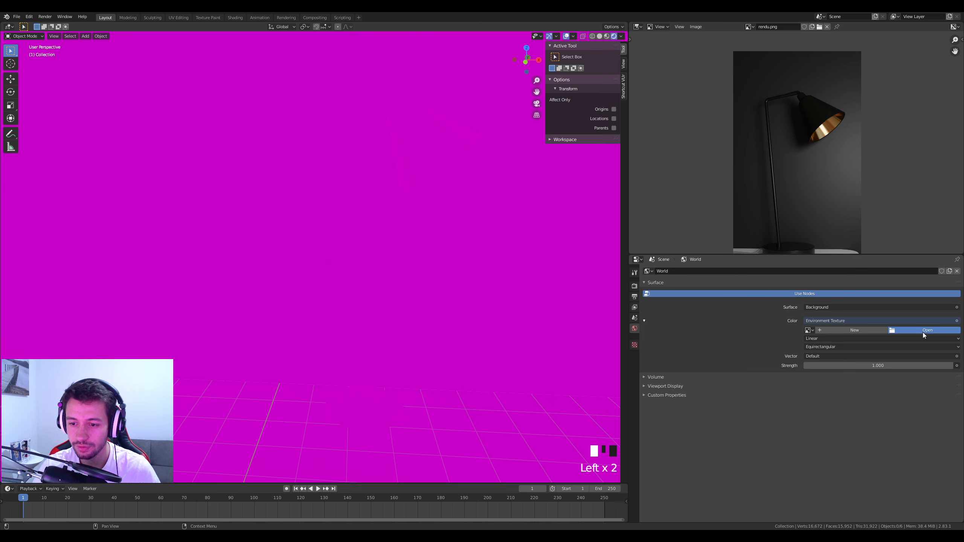
click(328, 214)
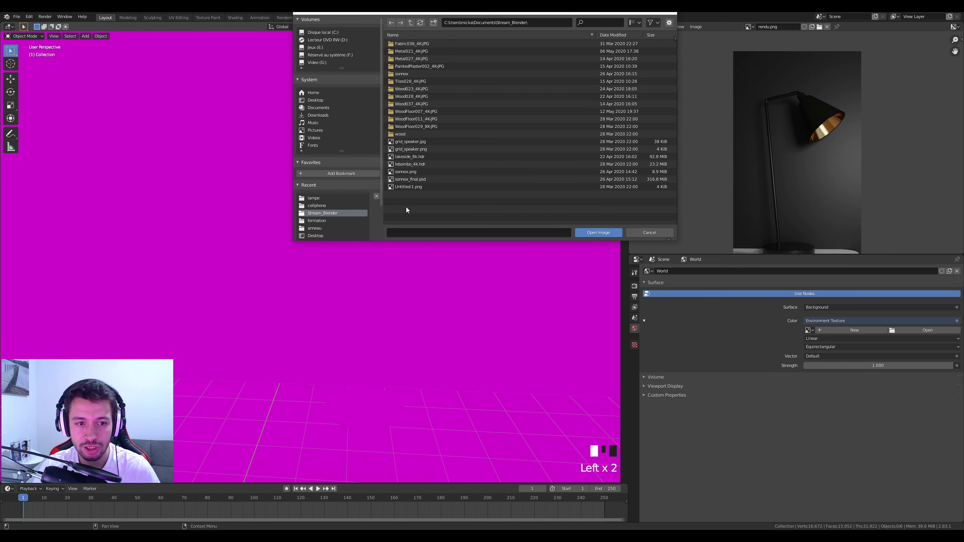
double_click(438, 164)
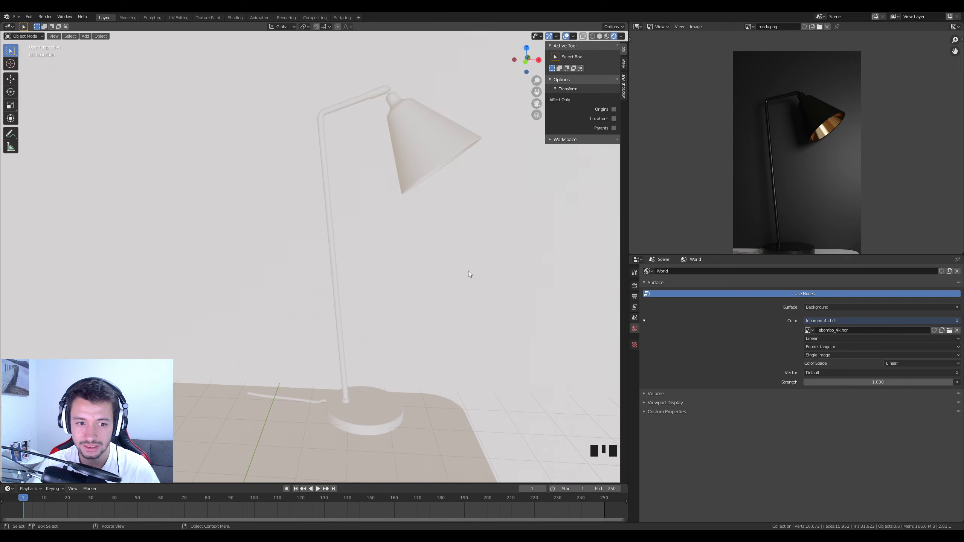
Step: Examine the HDR environment and its lighting on the lamp, table and wall from several distances and angles
scroll(467, 236, down, 15)
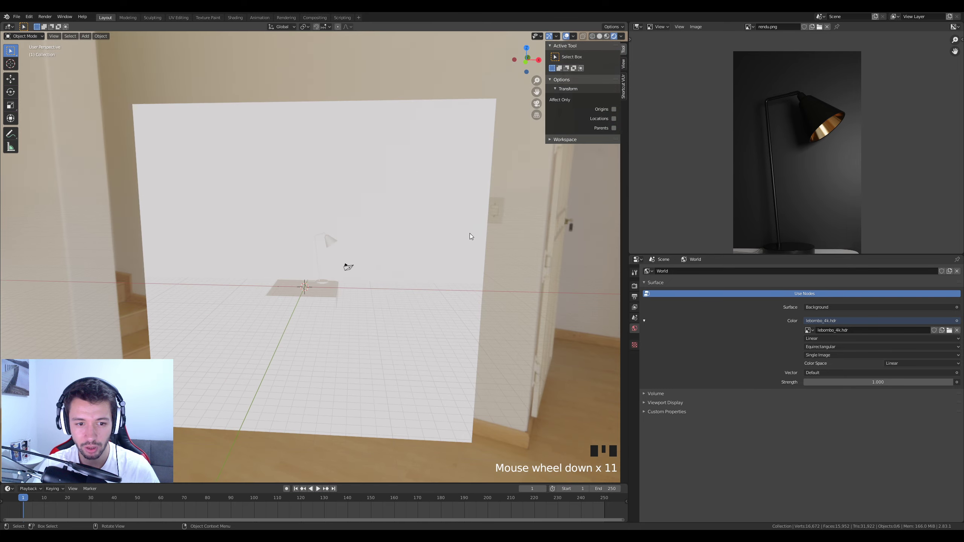
middle_drag(467, 237, 160, 258)
scroll(300, 287, up, 8)
scroll(328, 303, up, 6)
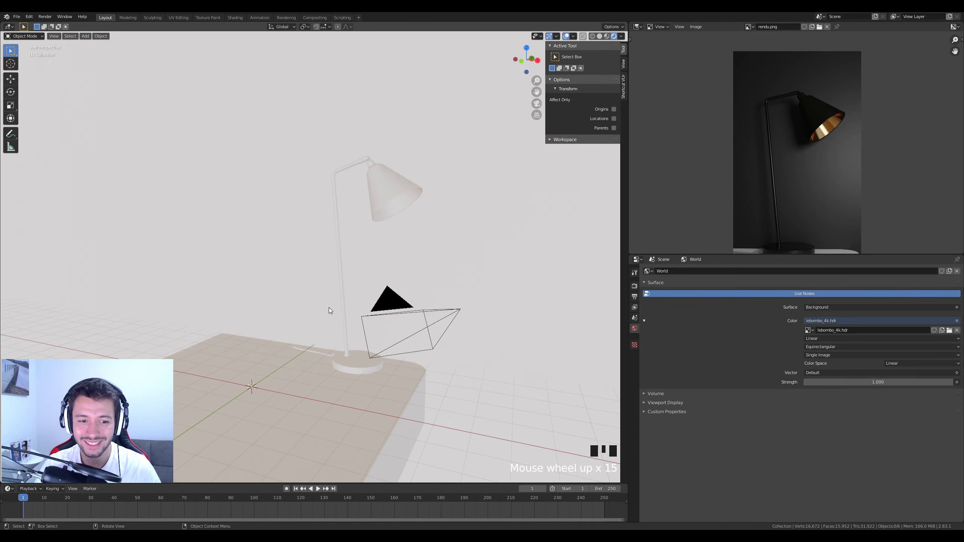
middle_drag(328, 308, 356, 312)
scroll(355, 316, up, 2)
scroll(356, 316, down, 4)
Step: Set the world environment's strength to 0.2
click(888, 382)
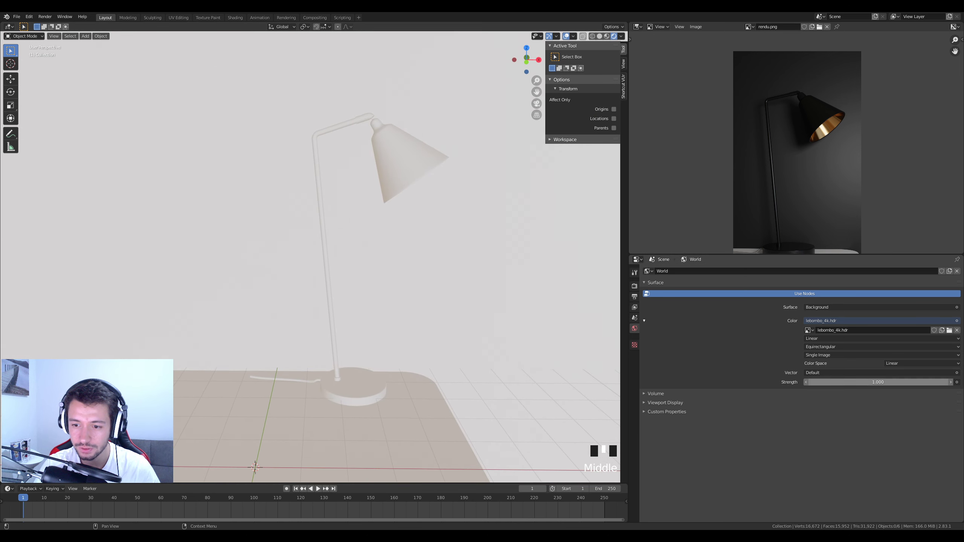
text(1.0)
key(Return)
scroll(499, 358, down, 2)
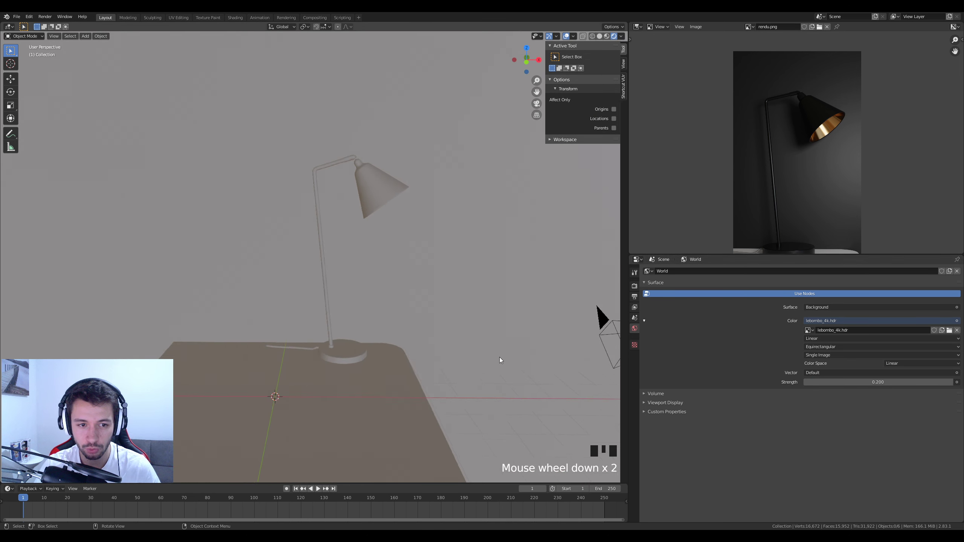
scroll(451, 381, up, 2)
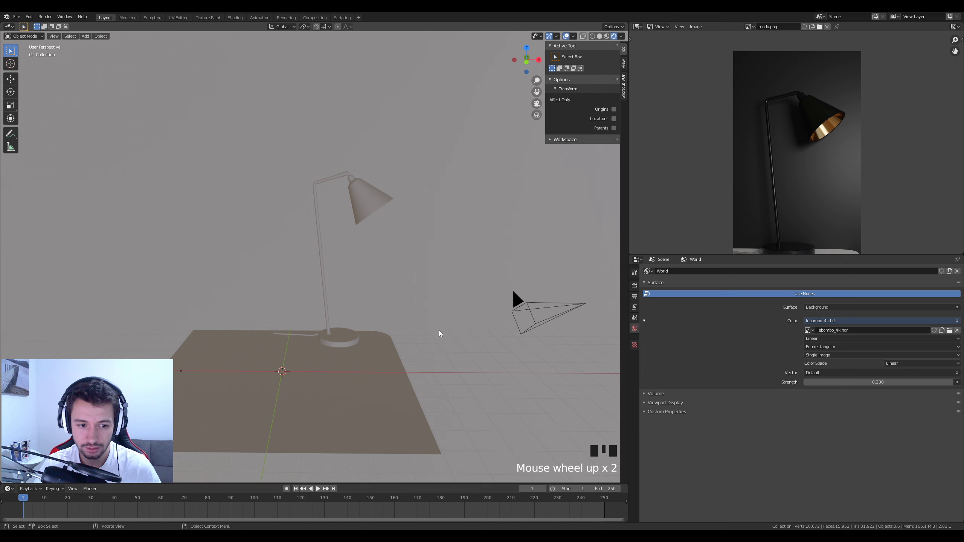
Step: Add an Area light at the 3D cursor on the table
key(shift+a)
mouse_move(475, 300)
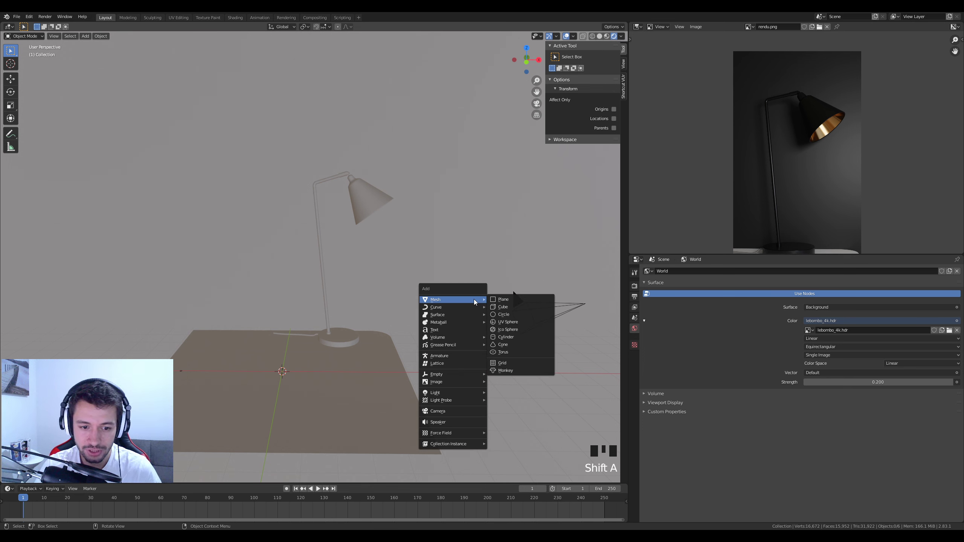
mouse_move(448, 395)
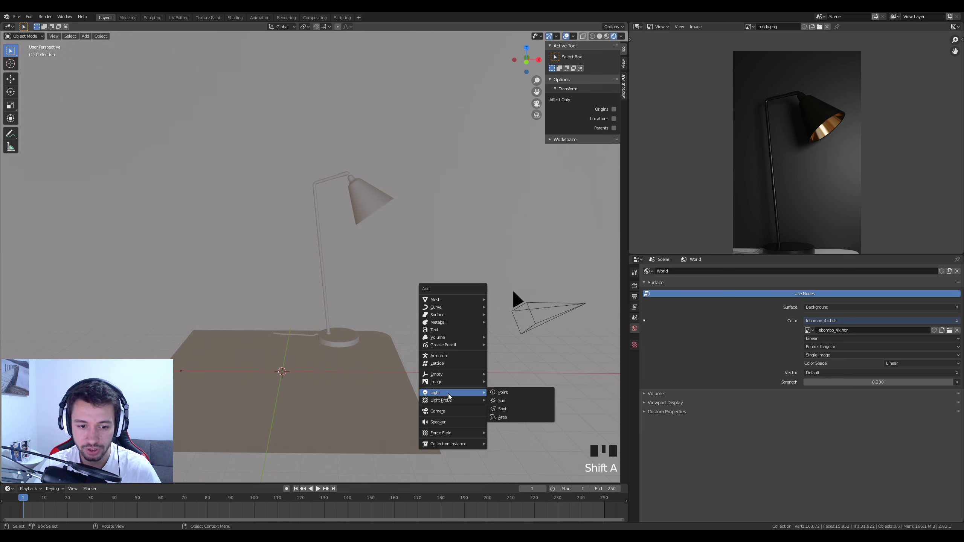
click(502, 416)
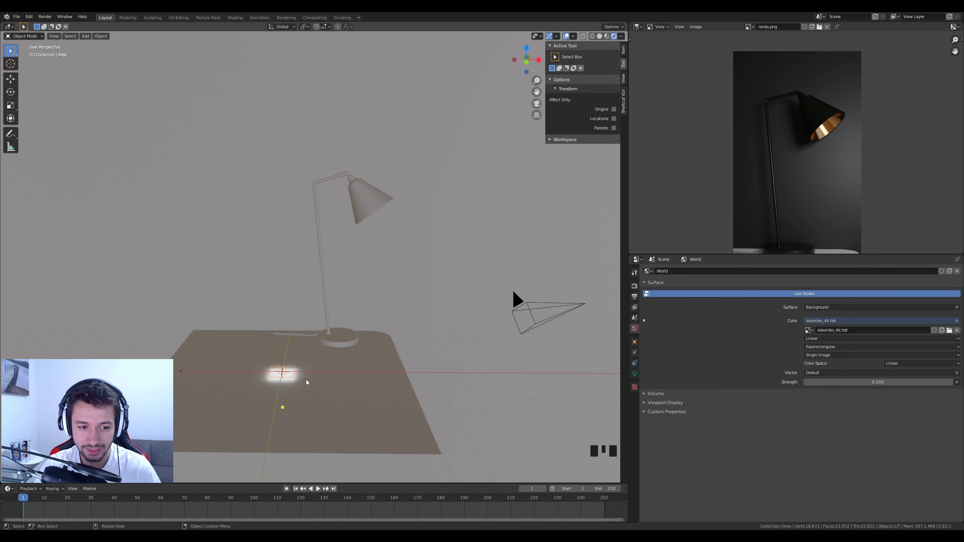
scroll(437, 302, down, 3)
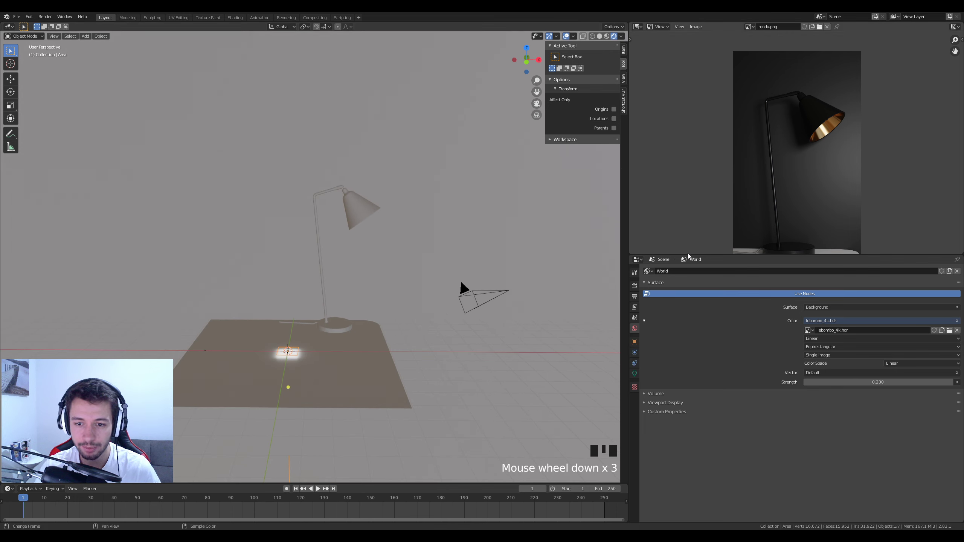
Step: Enlarge the properties area upward and turn it into a second 3D Viewport
drag(690, 257, 655, 206)
click(637, 210)
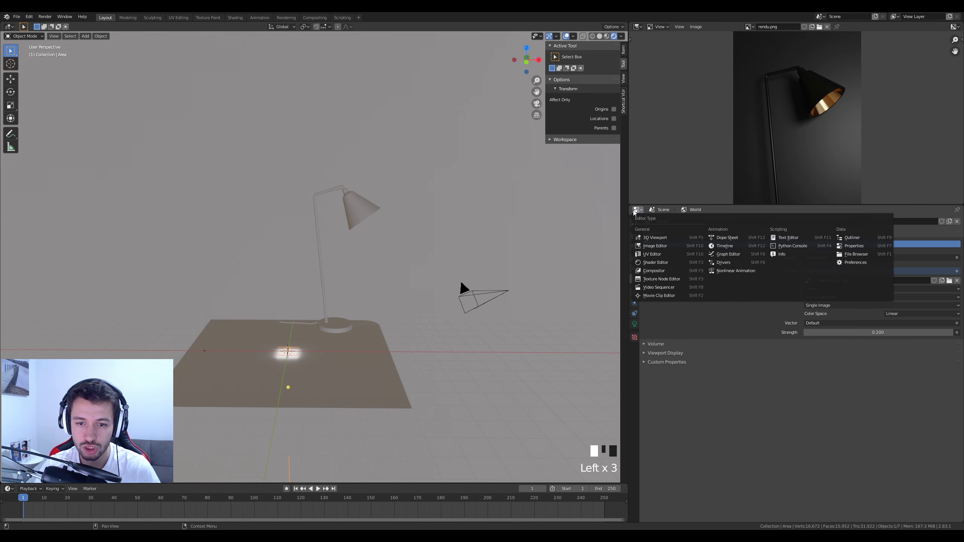
click(651, 239)
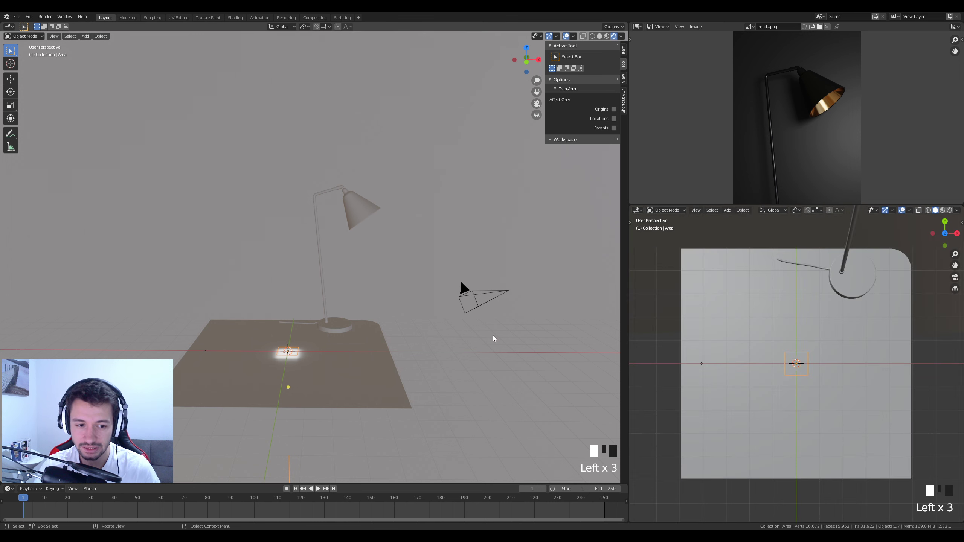
Step: Show the scene through the camera in the main viewport, with the camera frame enlarged
middle_drag(475, 326, 409, 315)
key(KP_0)
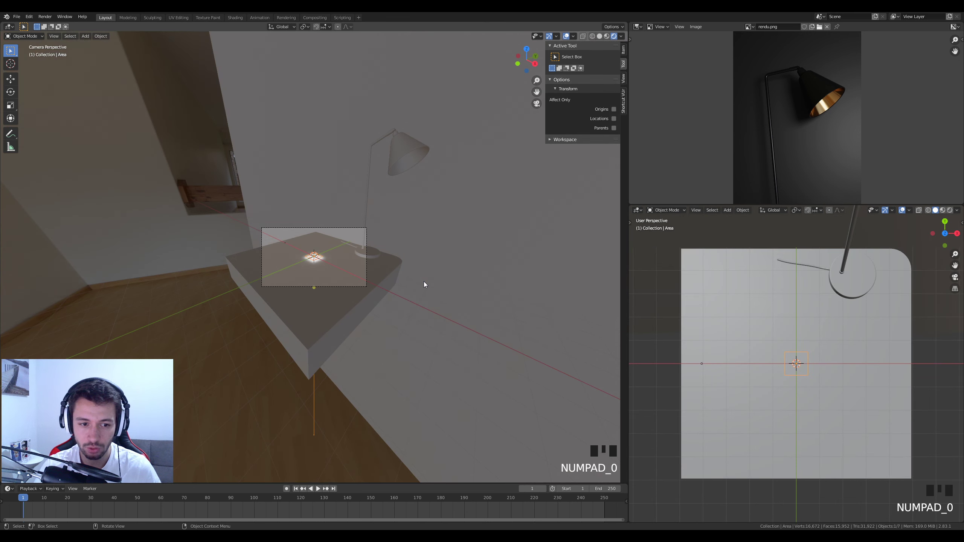
scroll(347, 260, up, 3)
scroll(346, 256, up, 5)
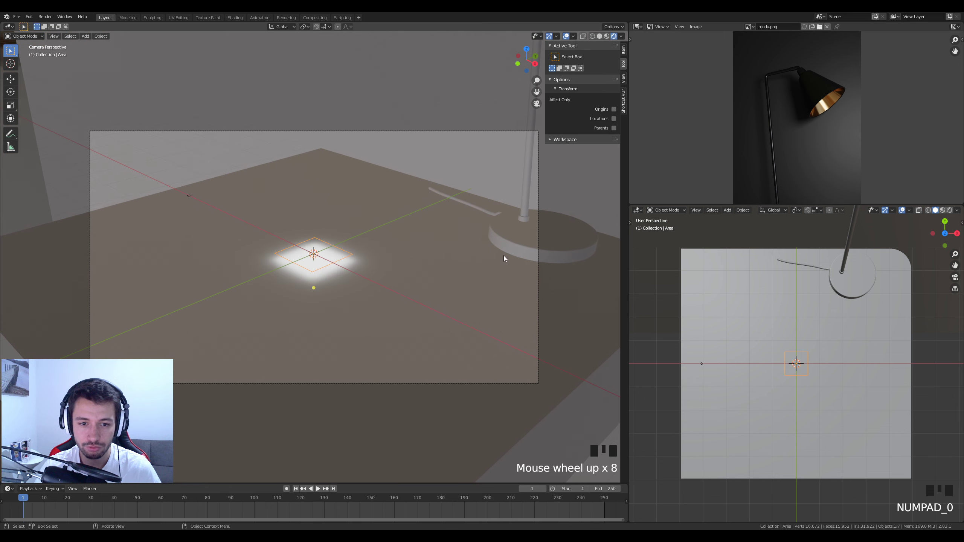
Step: Set the camera's X and Z rotation to 0° so it points straight down
click(623, 50)
click(475, 131)
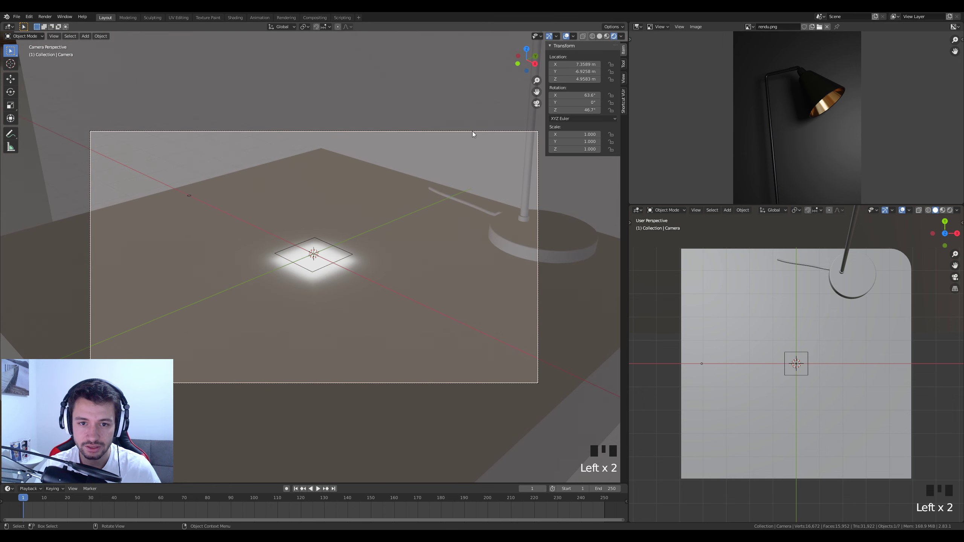
click(578, 96)
text(0)
key(Return)
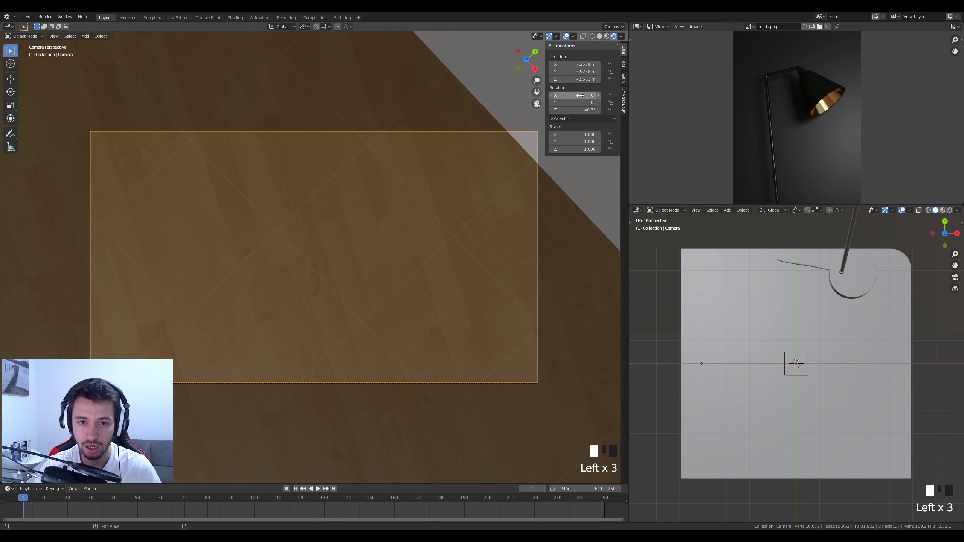
click(585, 110)
text(0)
key(Return)
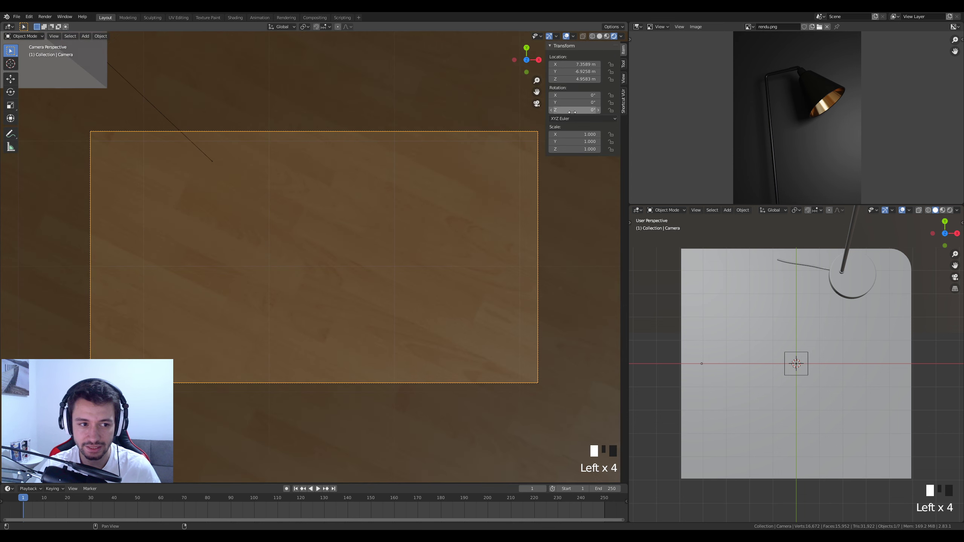
Step: Move the camera over the table to about X 0.36 m, Y -2.93 m, Z 5.96 m
scroll(848, 404, down, 3)
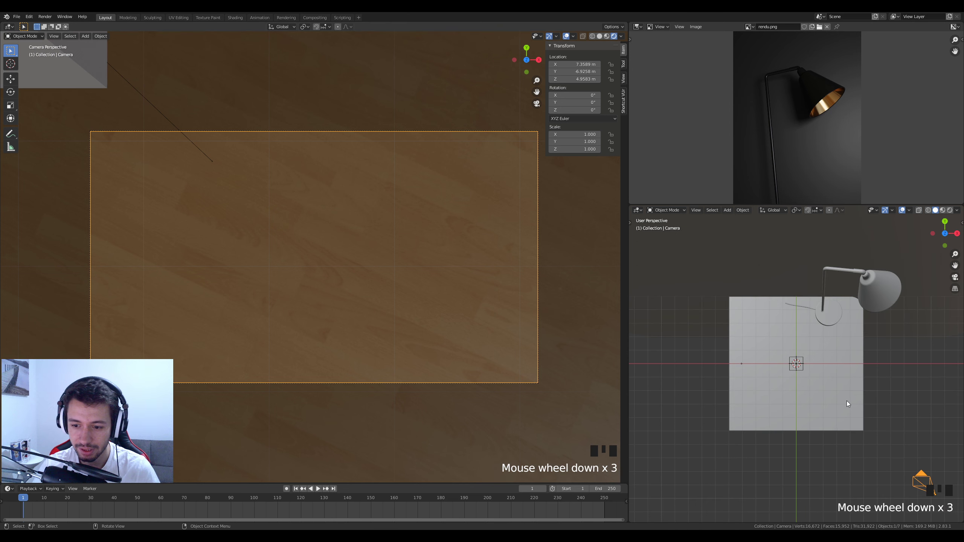
scroll(919, 454, down, 1)
middle_drag(918, 454, 897, 459)
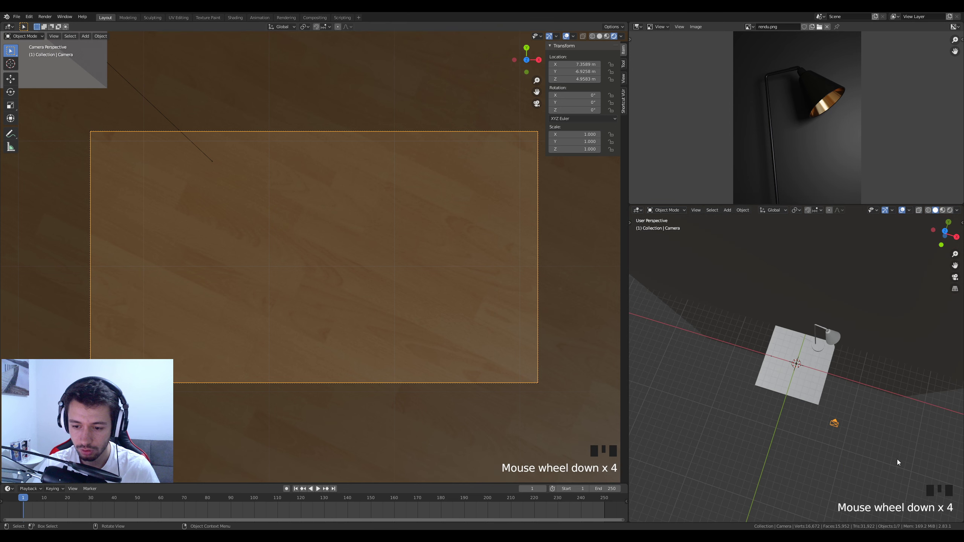
click(829, 390)
click(835, 425)
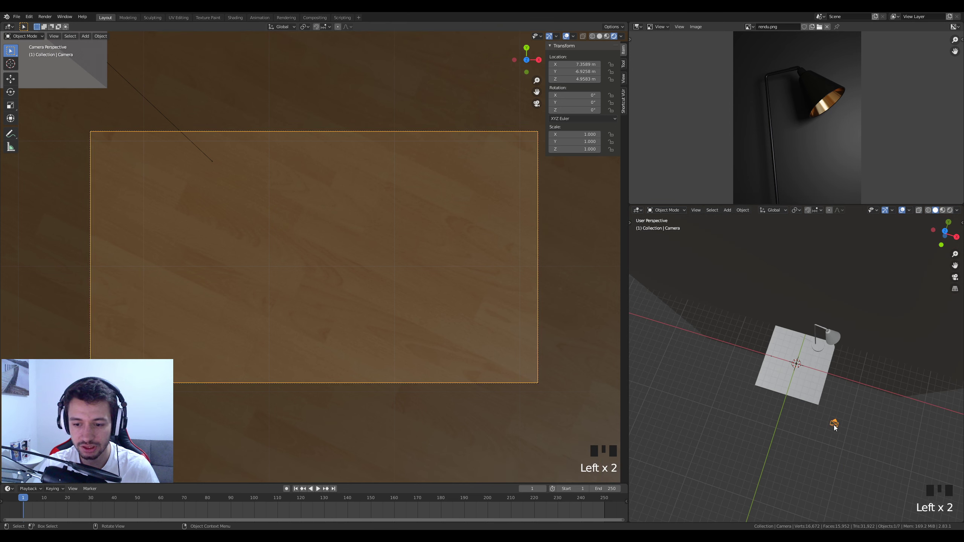
key(g)
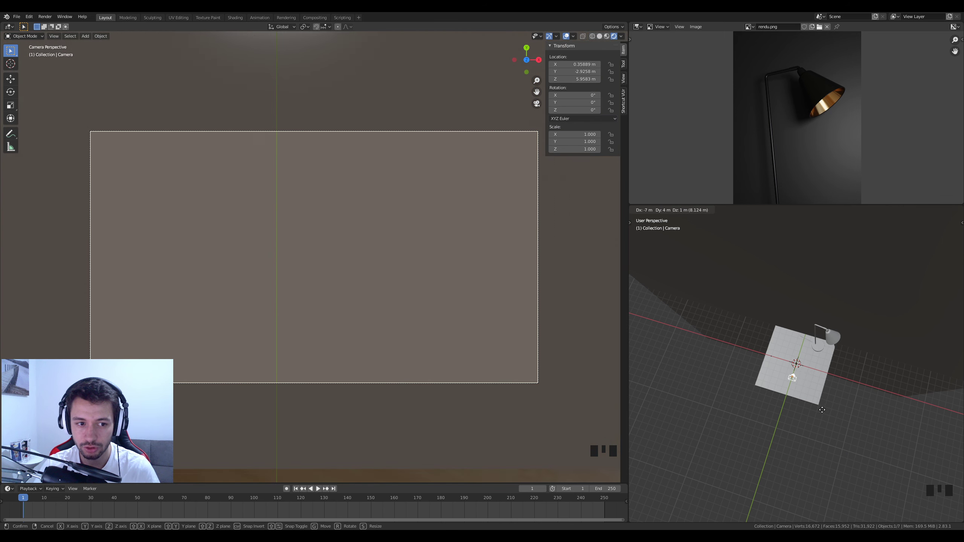
click(823, 413)
Step: Rotate the camera 90° about the global X axis
key(r)
text(x)
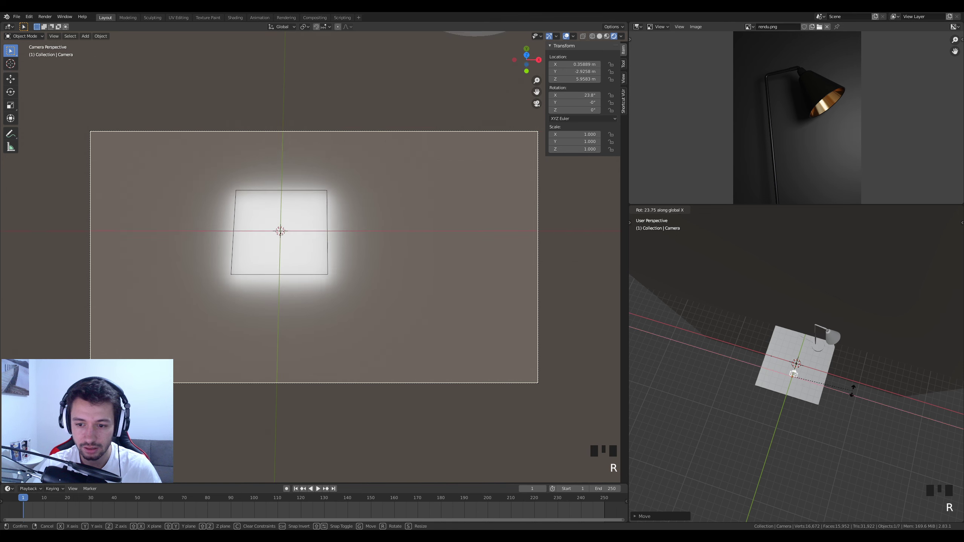
text(90)
key(Return)
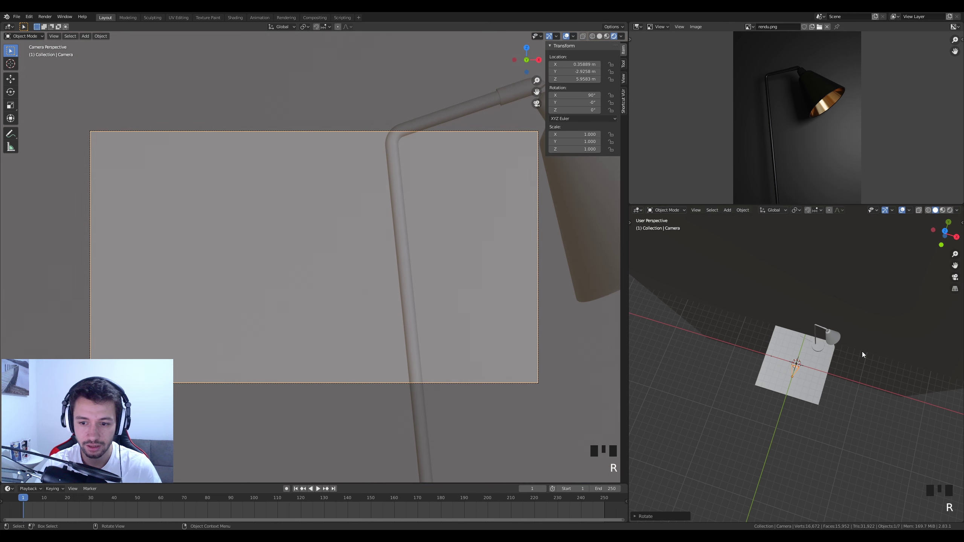
Step: Move the camera in front of the lamp and back along Y, to about X 2.84 m, Y -16.51 m, Z 5.90 m
scroll(860, 352, down, 3)
key(g)
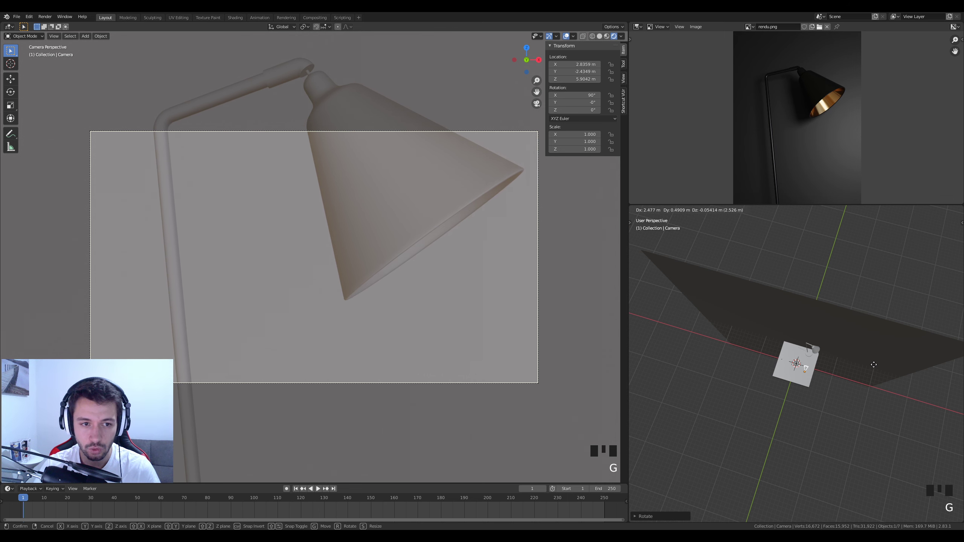
key(z)
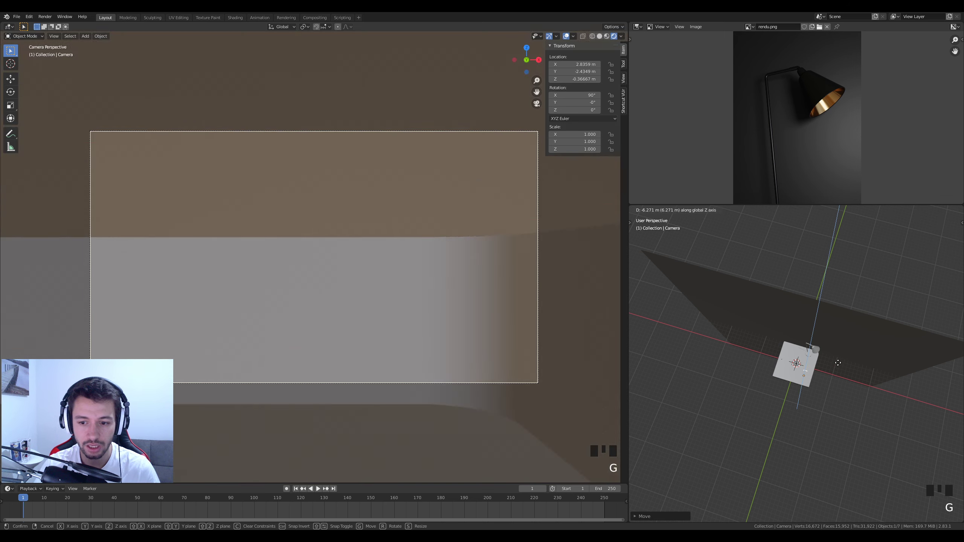
key(x)
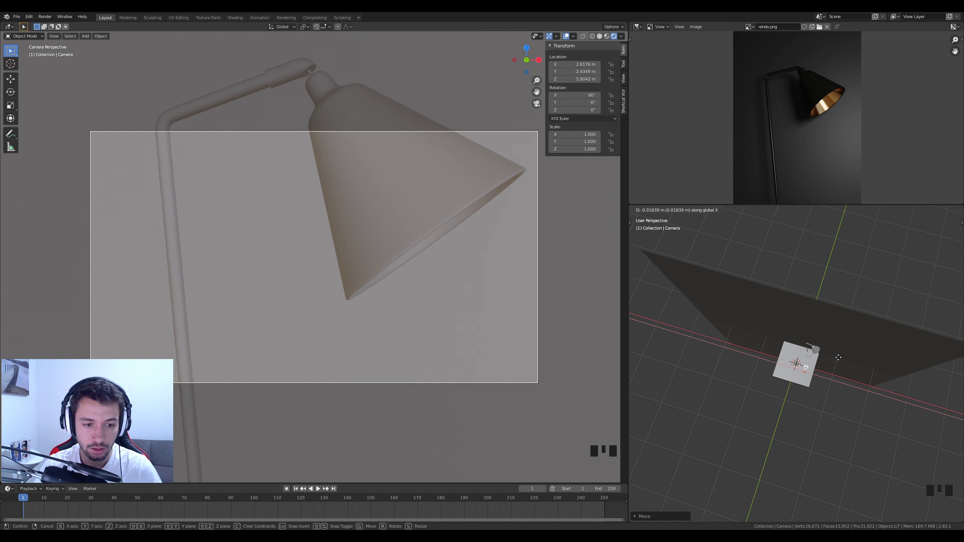
key(y)
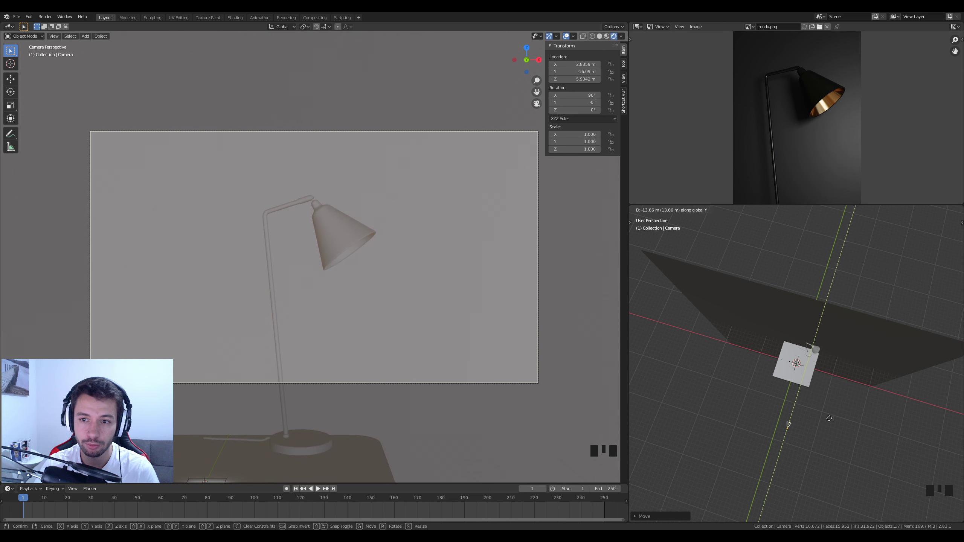
click(839, 401)
Step: Enlarge the reference image area downward to fit the whole lamp and turn the viewport below it into a Properties editor
scroll(822, 78, down, 1)
scroll(810, 139, down, 2)
scroll(810, 139, up, 2)
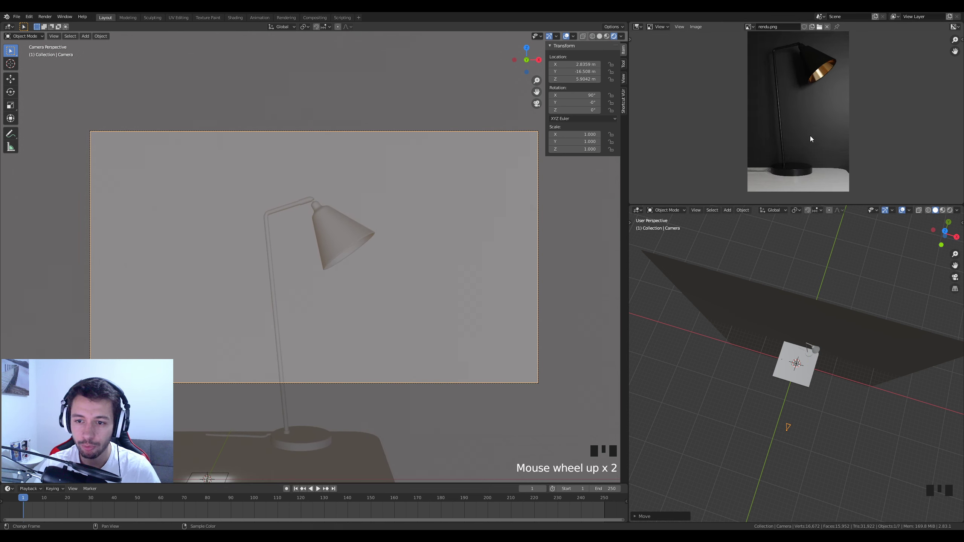
drag(823, 206, 822, 264)
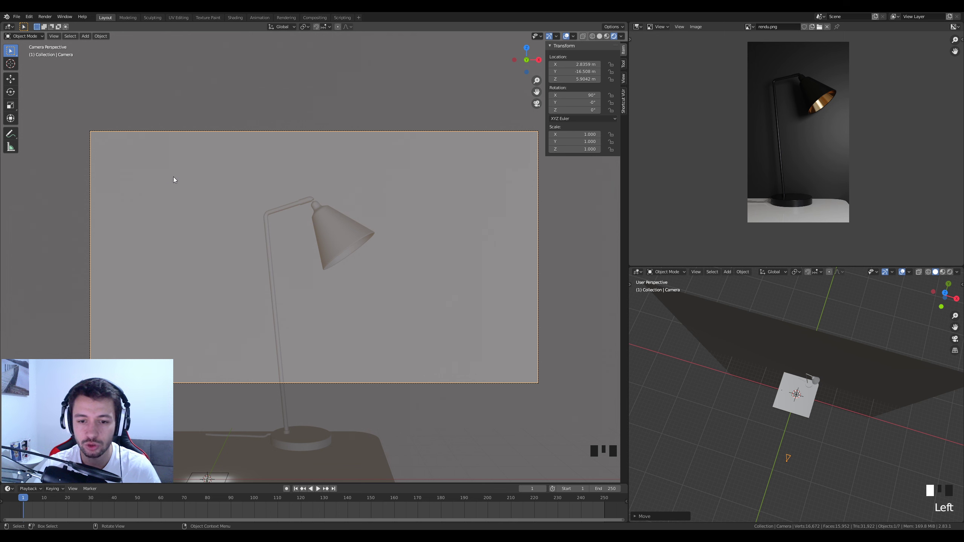
click(640, 273)
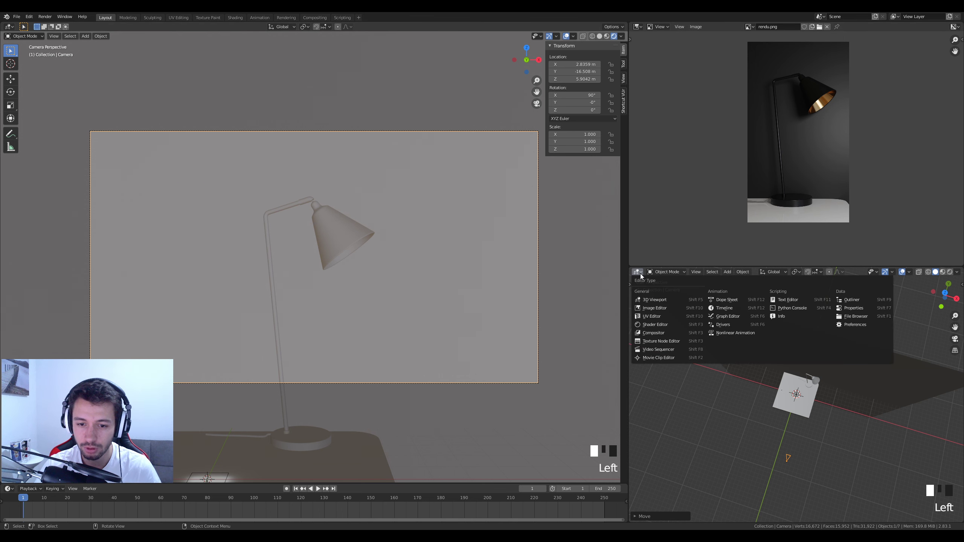
click(853, 309)
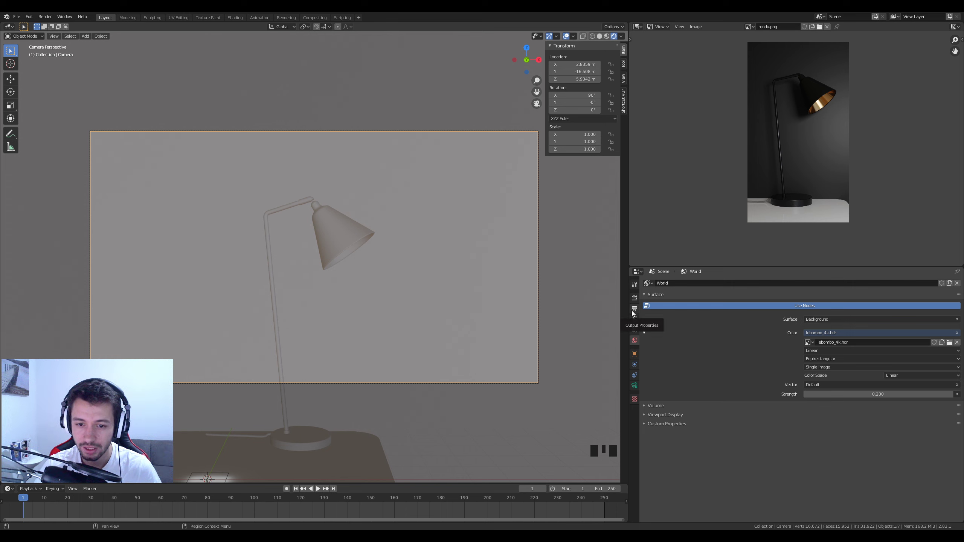
Step: Set the render output resolution to 1080 × 1920 px for a portrait frame
click(634, 298)
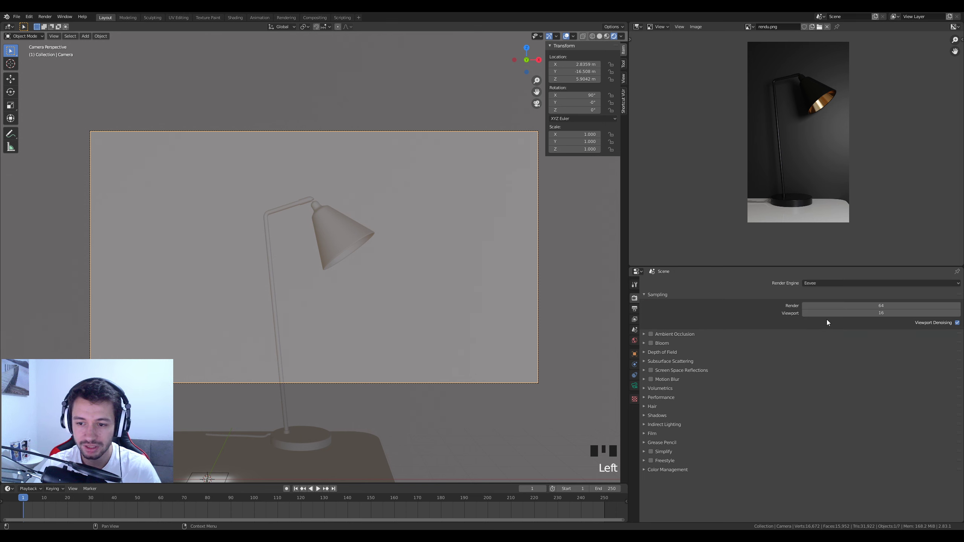
click(635, 311)
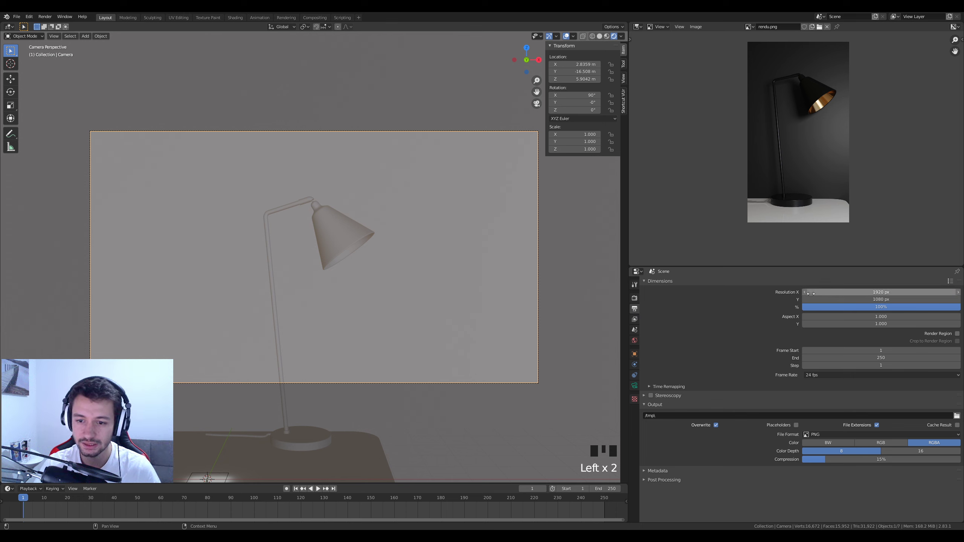
click(873, 293)
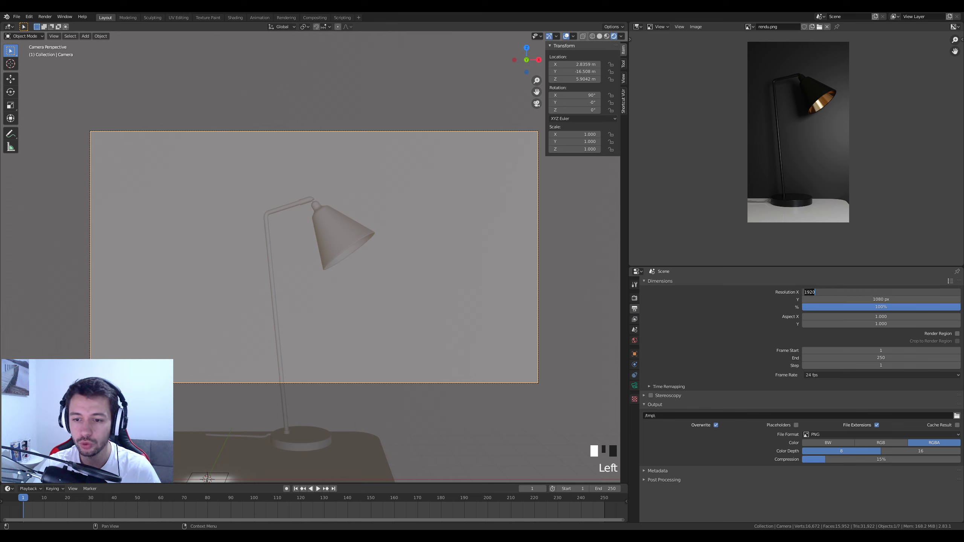
text(1080)
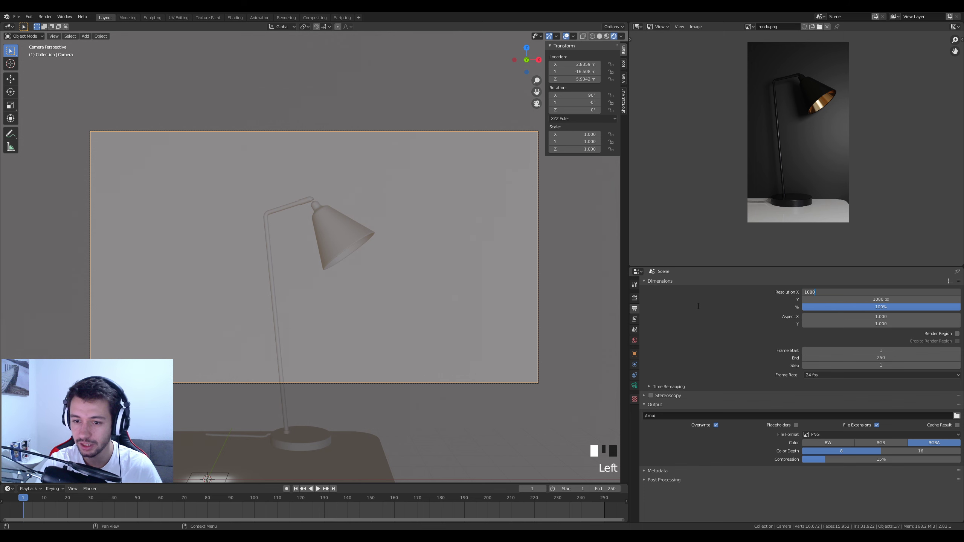
key(Tab)
text(1920)
key(Return)
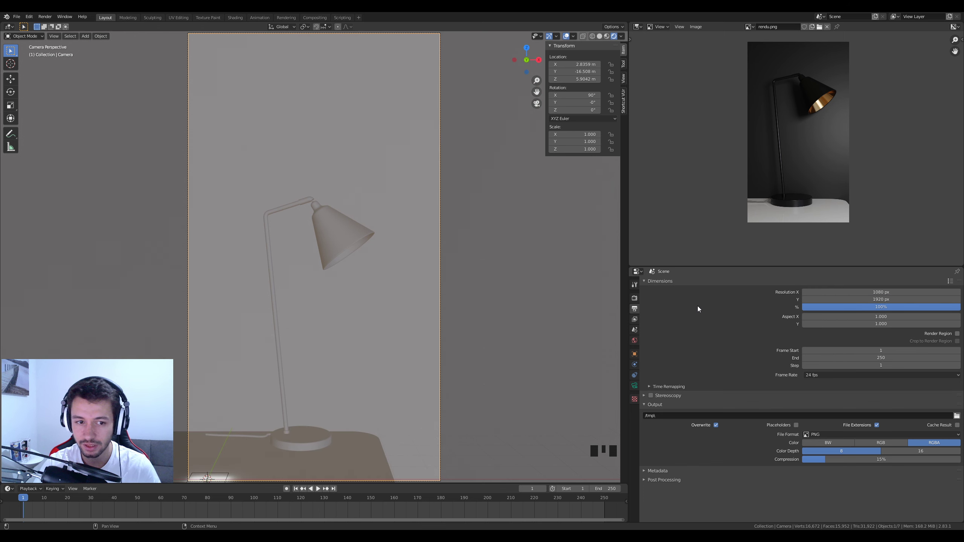
Step: Lock the camera to the view and frame the lamp larger, with its base near the lower edge of the camera frame
scroll(381, 330, down, 2)
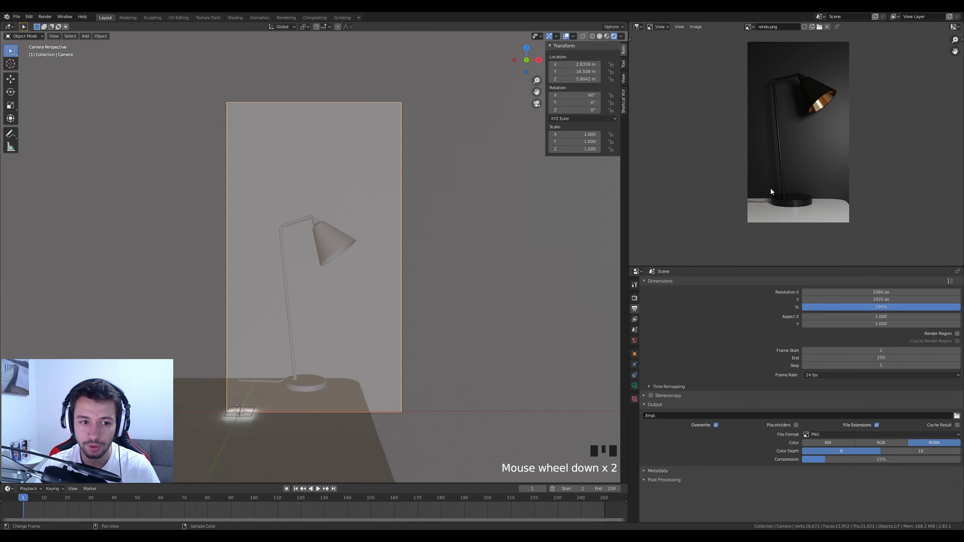
middle_drag(771, 191, 771, 179)
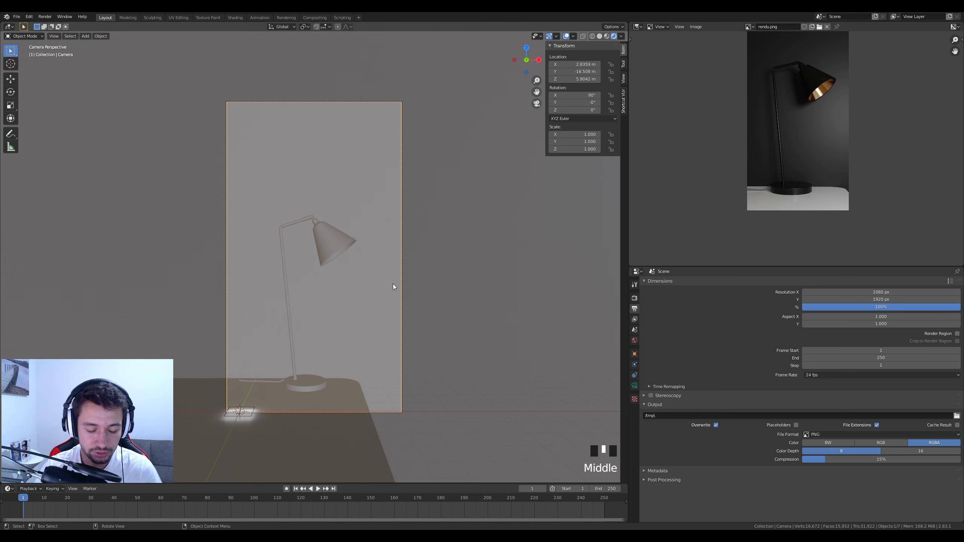
click(623, 78)
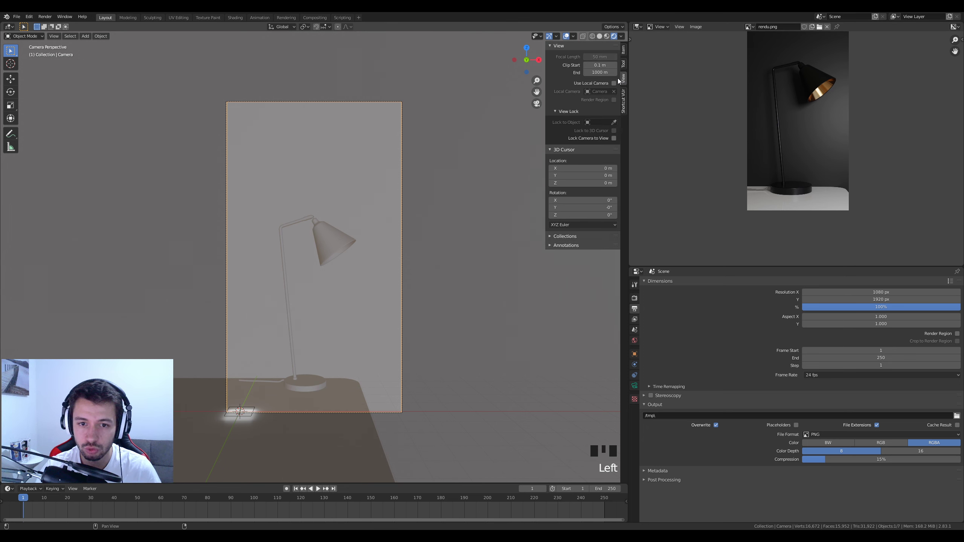
click(614, 138)
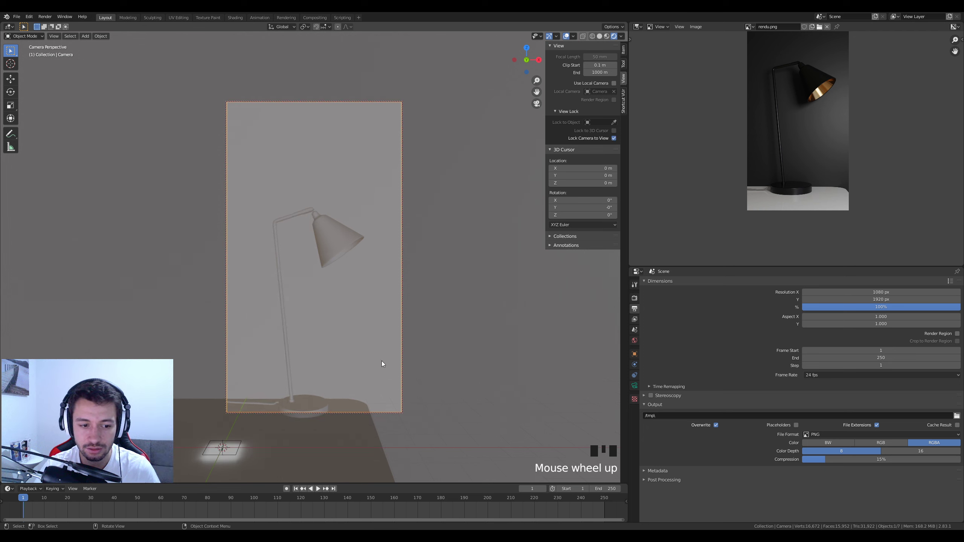
shift+middle_drag(378, 368, 387, 332)
scroll(393, 336, up, 1)
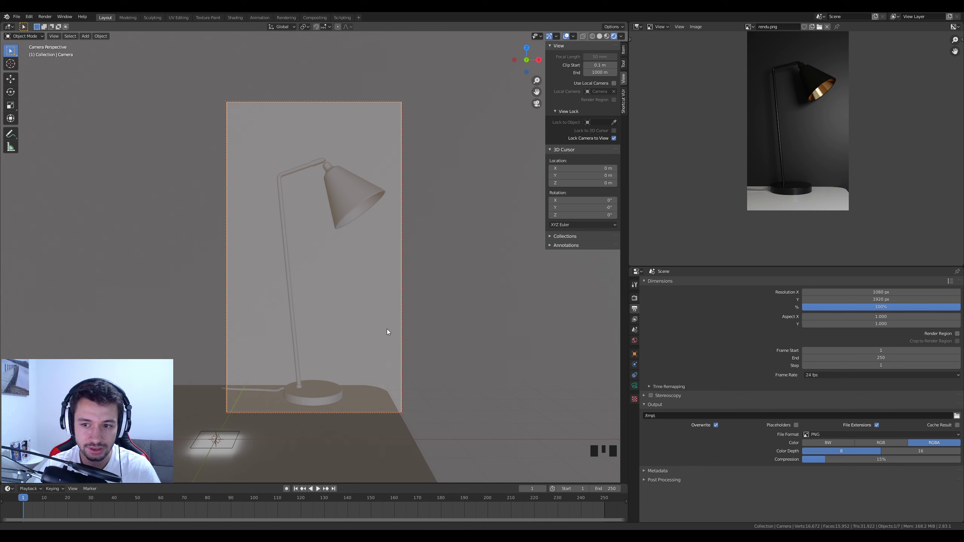
Step: Rotate the camera about 2.6° around the global Z axis
key(r)
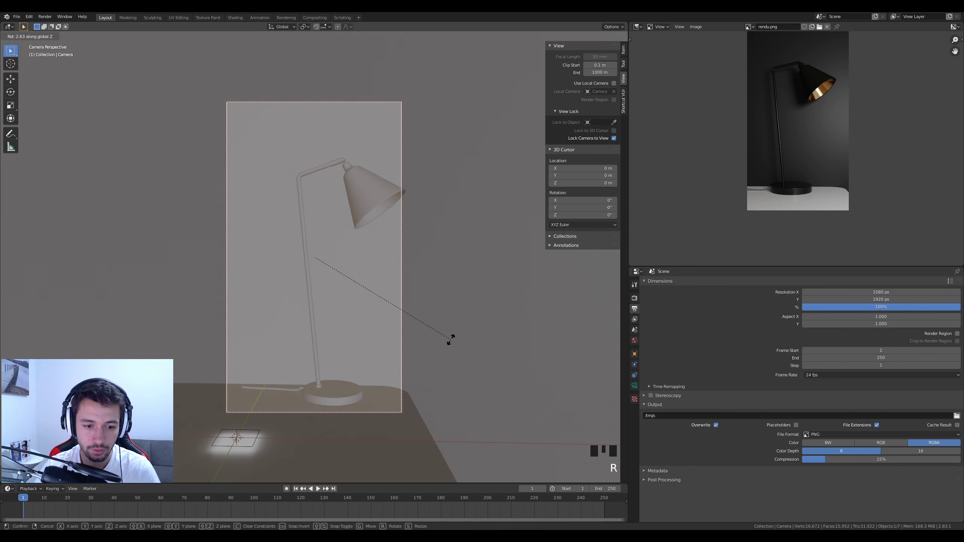
click(451, 340)
key(g)
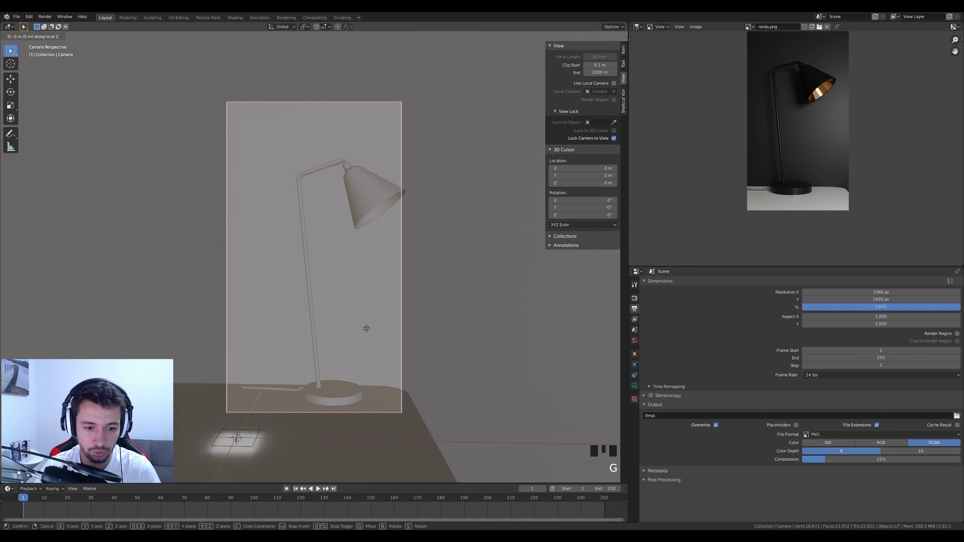
click(367, 325)
Step: Recentre the lamp in the camera frame as in the reference image and unlock the camera from the view
shift+middle_drag(379, 326, 354, 330)
scroll(357, 323, up, 1)
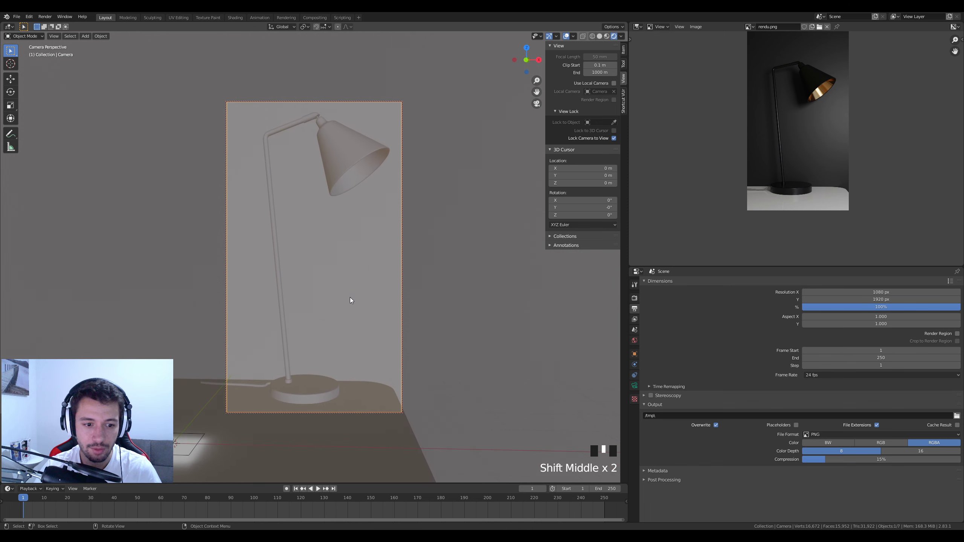
scroll(350, 298, down, 1)
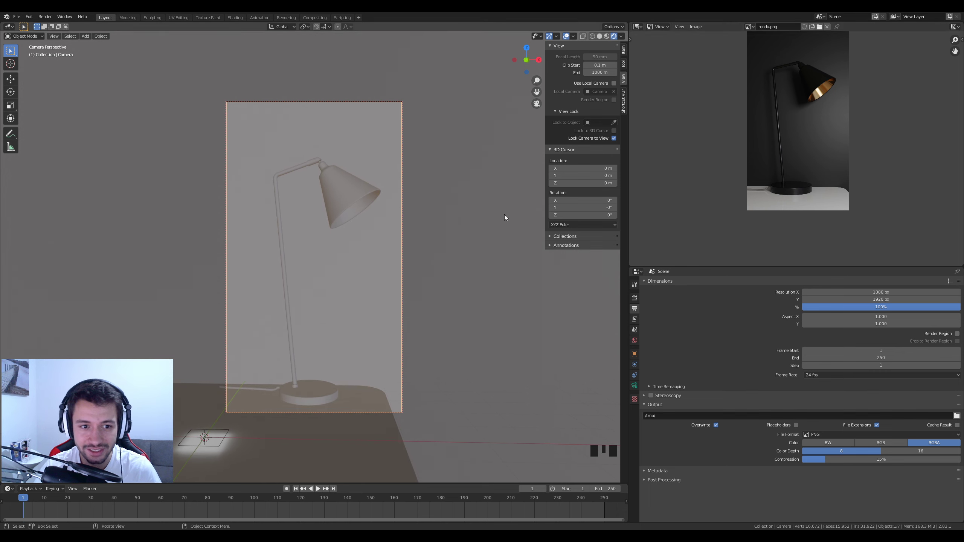
click(613, 138)
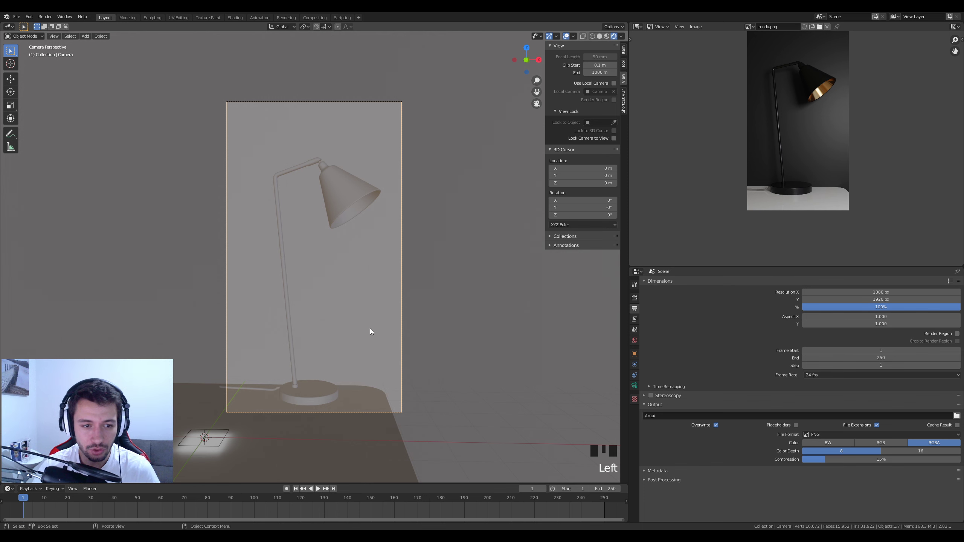
click(213, 429)
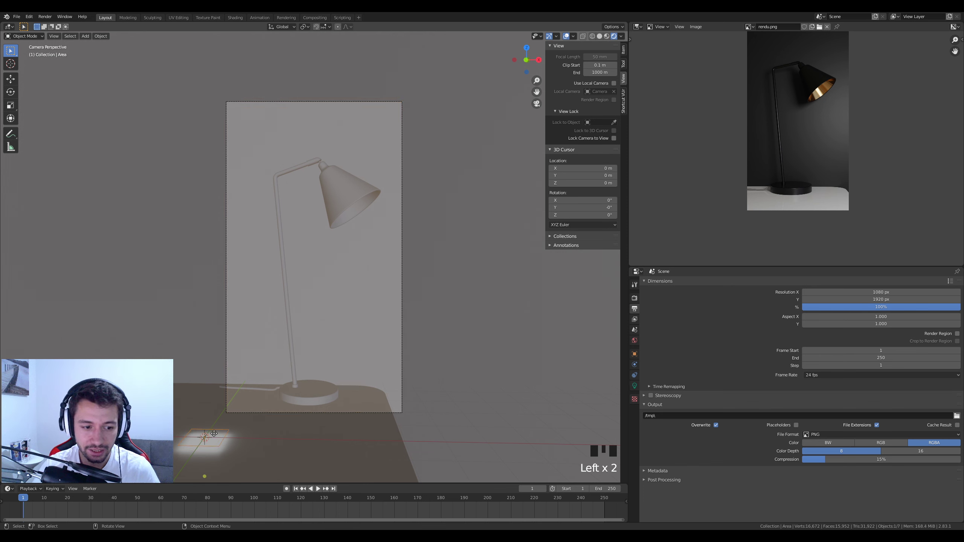
key(g)
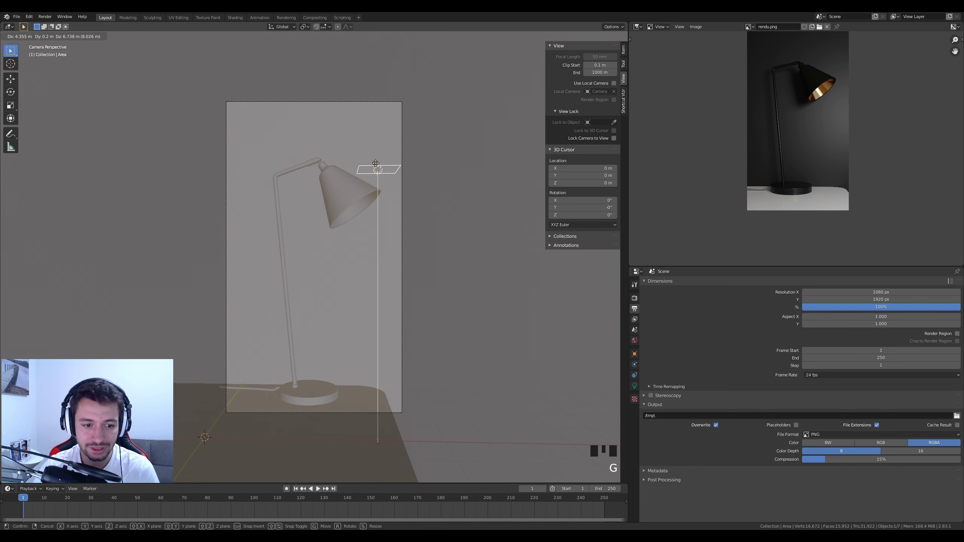
key(Escape)
Step: Set the strength of the HDR world background to 0.1
click(634, 341)
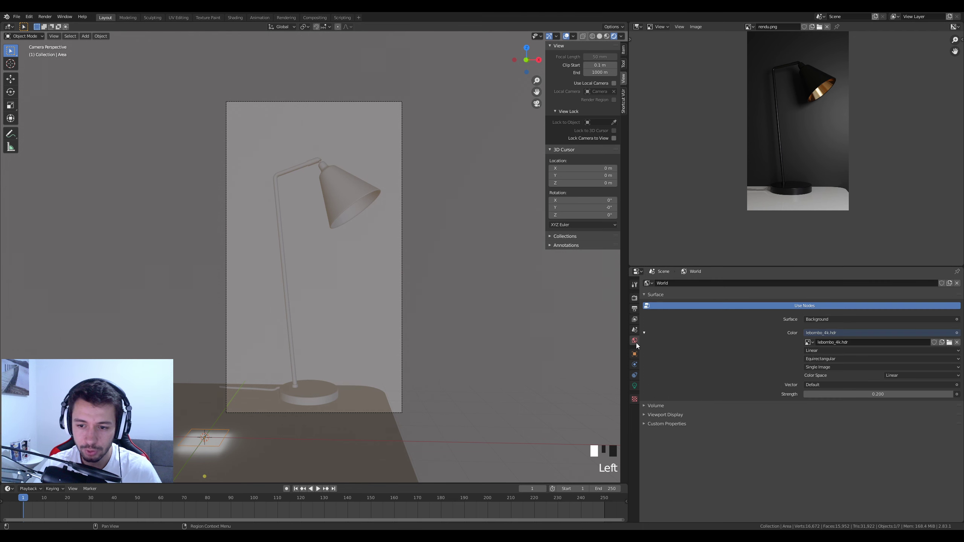
drag(880, 394, 835, 394)
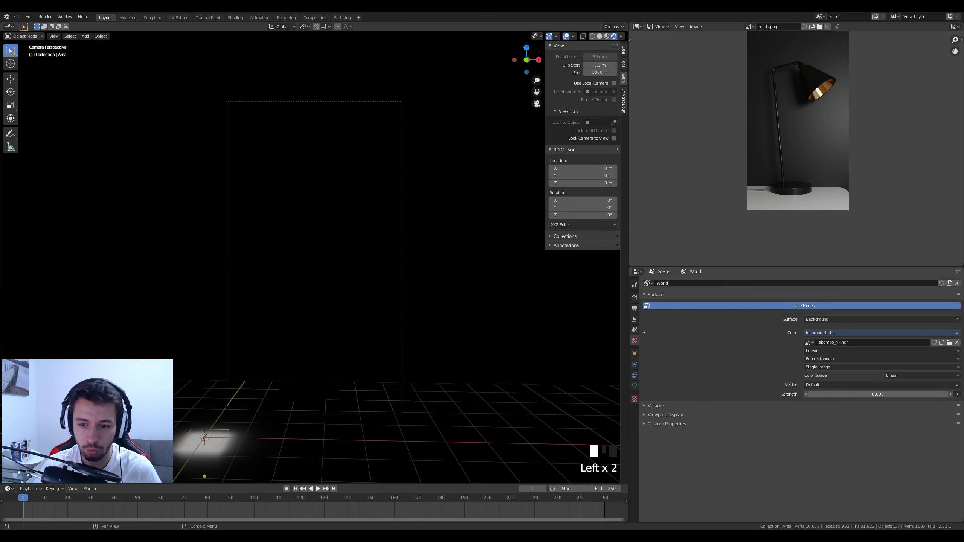
drag(897, 396, 907, 396)
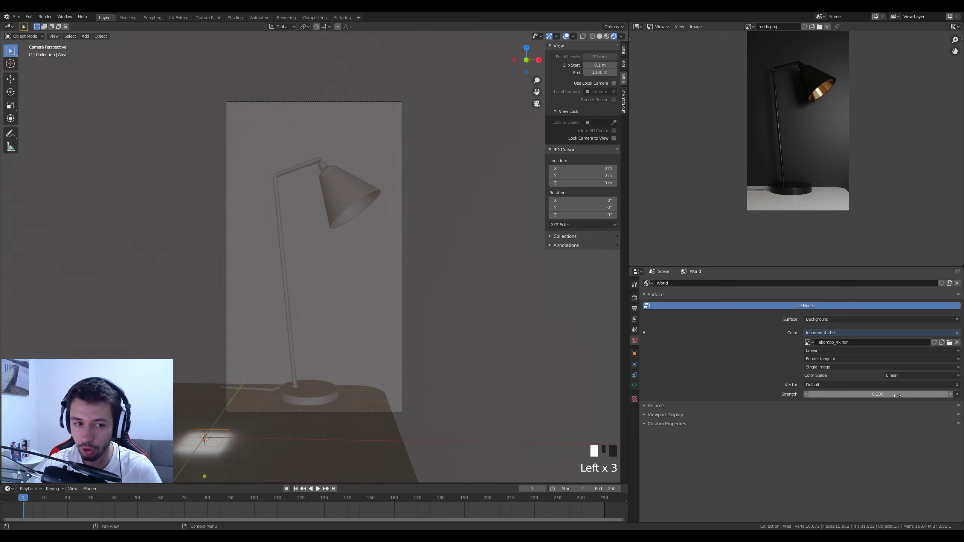
Step: Move the area light from the tabletop to above and beside the lampshade, just outside the right edge of the camera frame
click(185, 447)
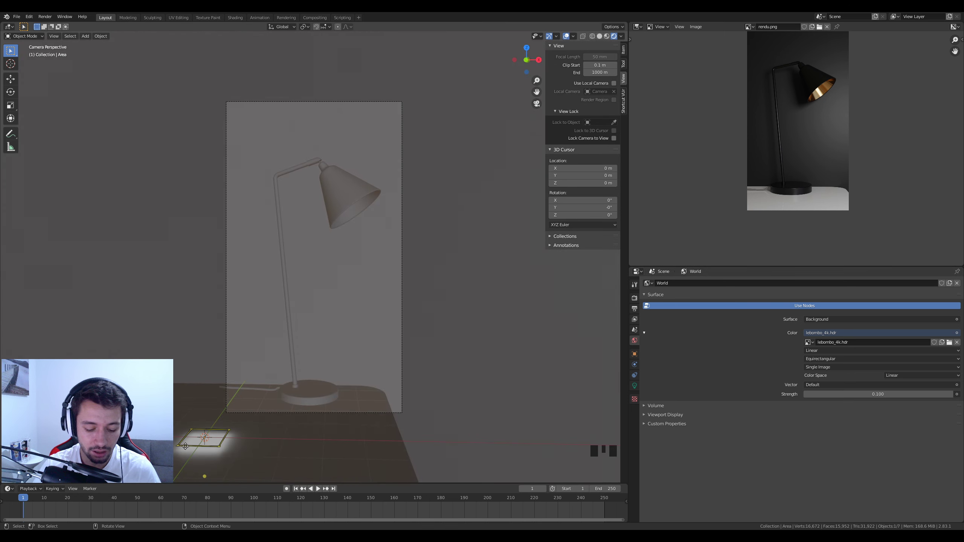
key(g)
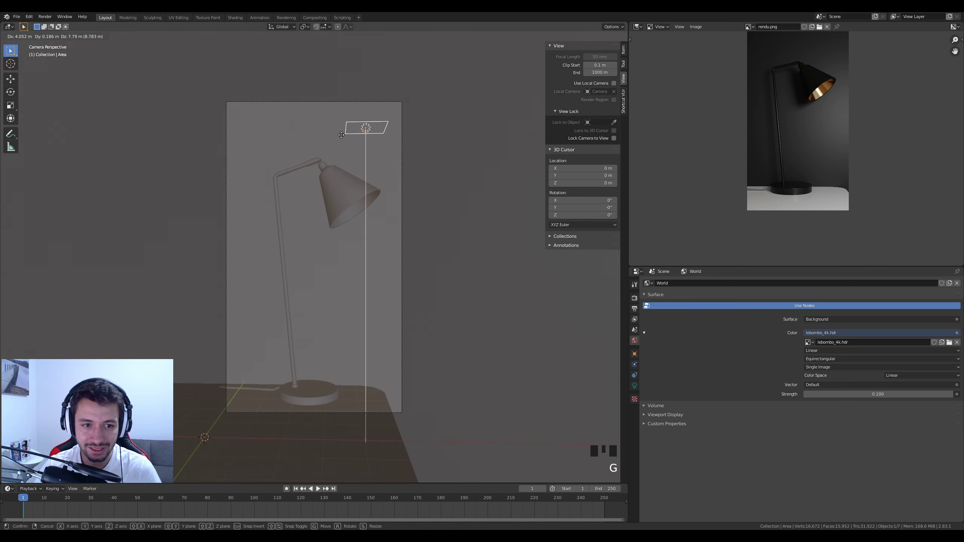
click(463, 153)
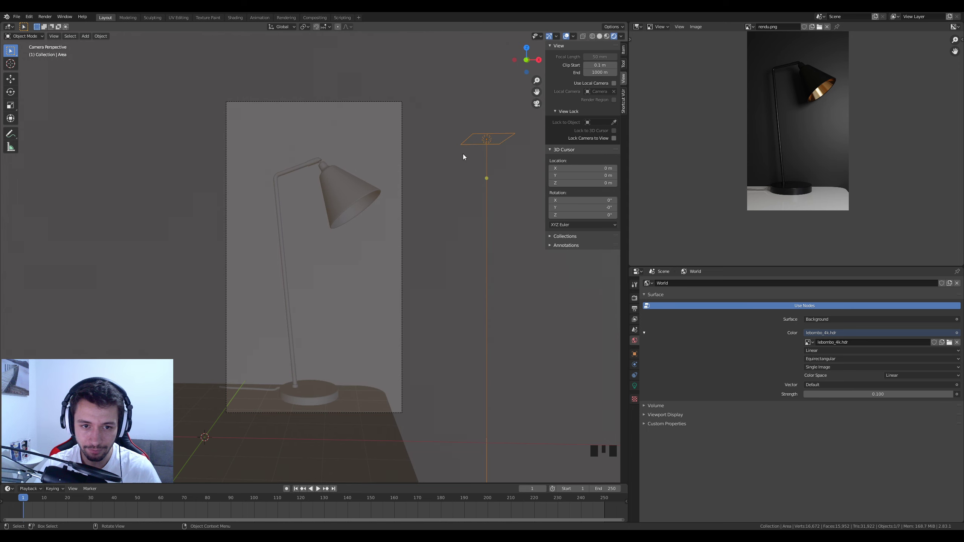
Step: Tilt the area light freely from the top view so that its beam points at the lamp, and return to the camera view
scroll(500, 264, down, 3)
middle_drag(500, 264, 484, 346)
key(KP_7)
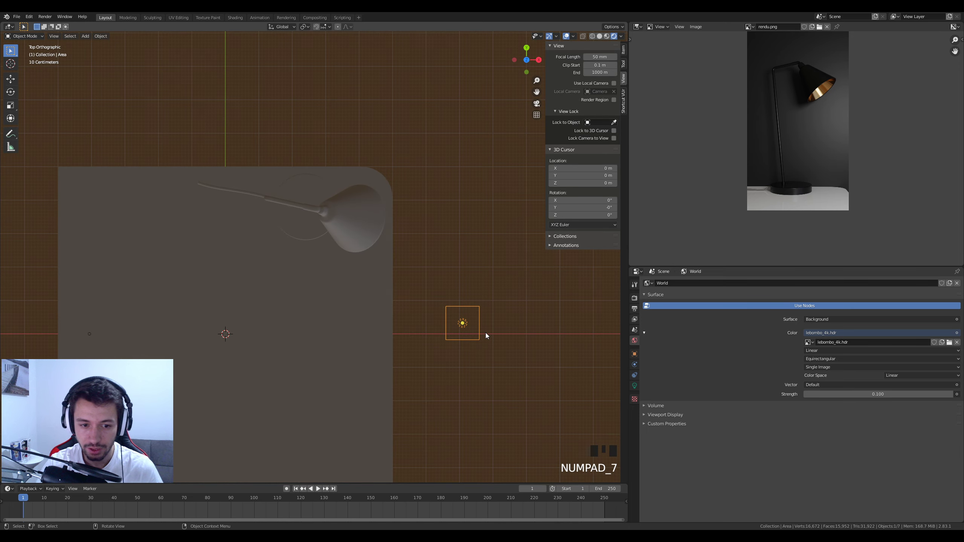
key(r)
key(r)
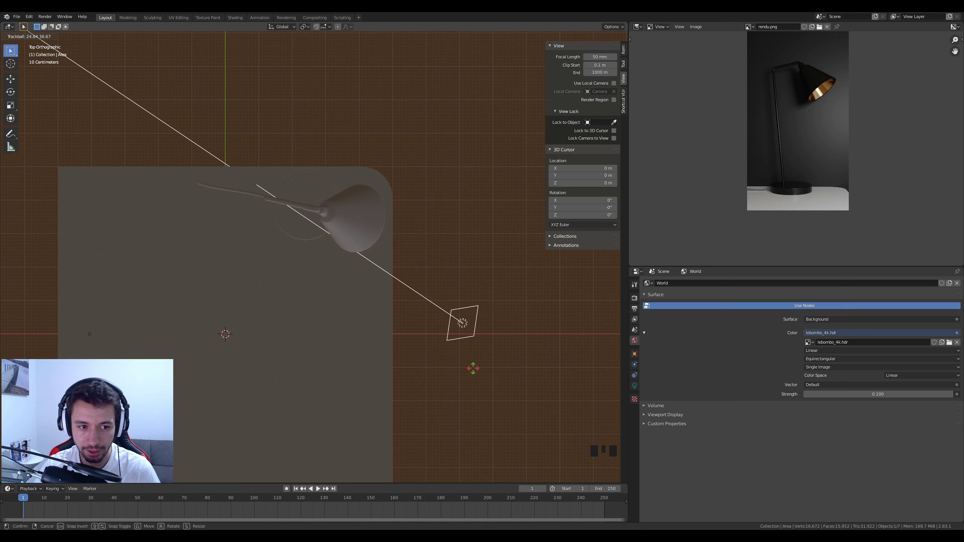
click(471, 367)
key(KP_0)
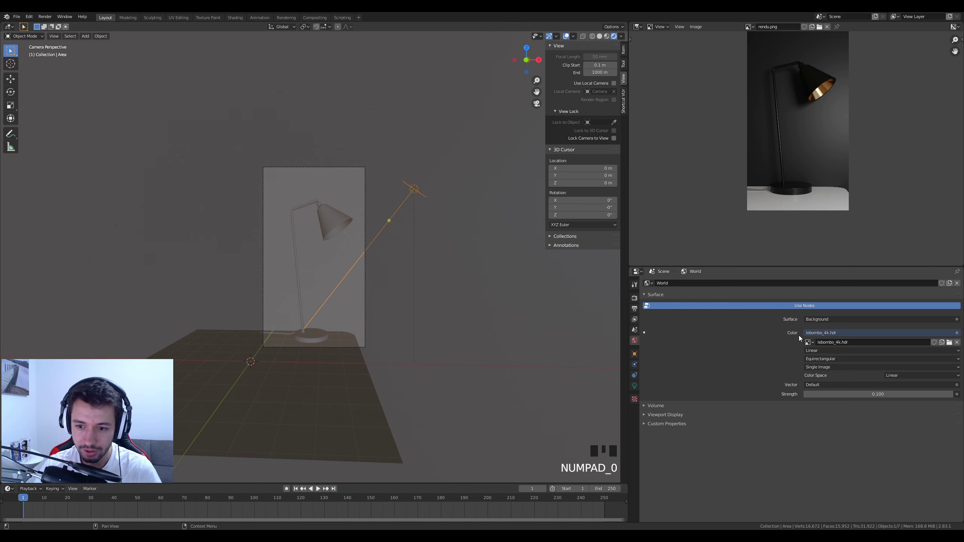
Step: Set the area light's power to 500 W
click(635, 386)
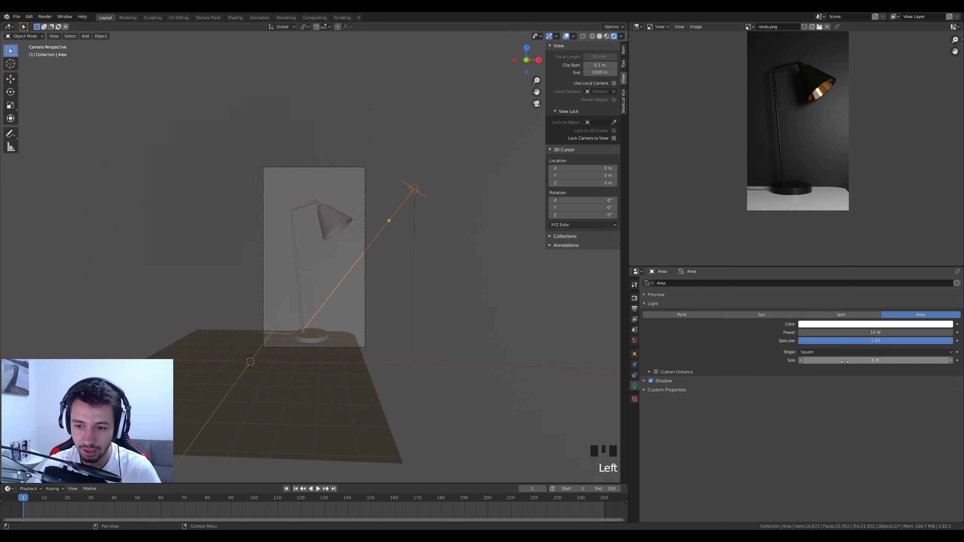
double_click(856, 330)
text(500)
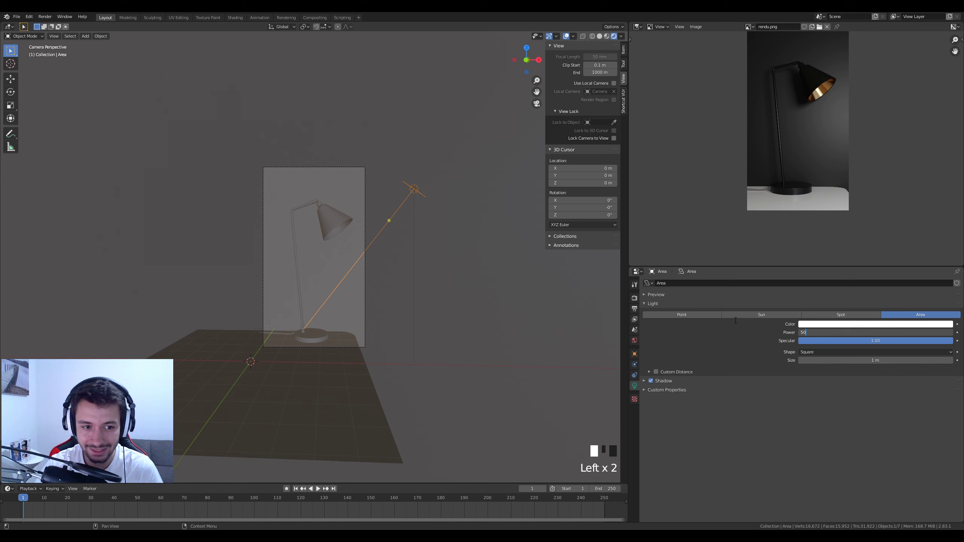
key(Return)
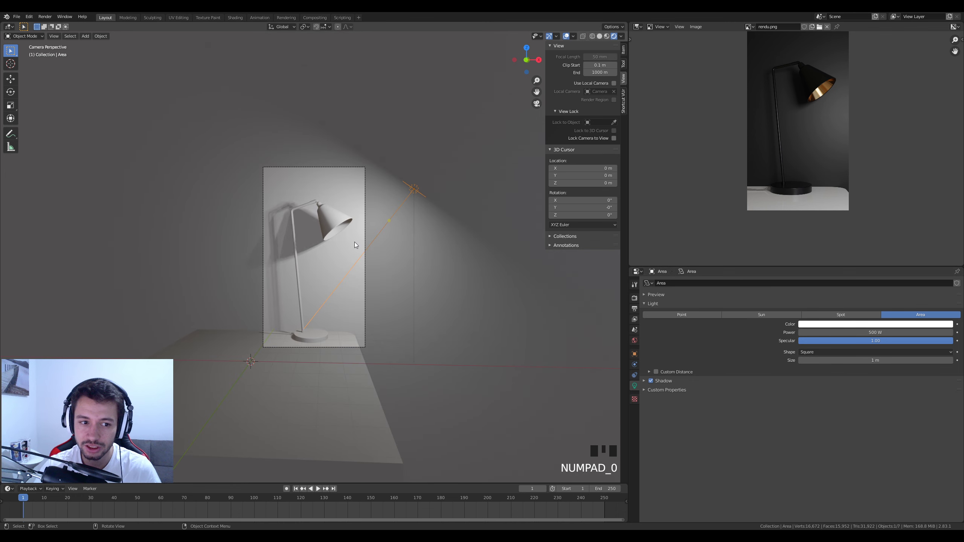
scroll(354, 242, up, 3)
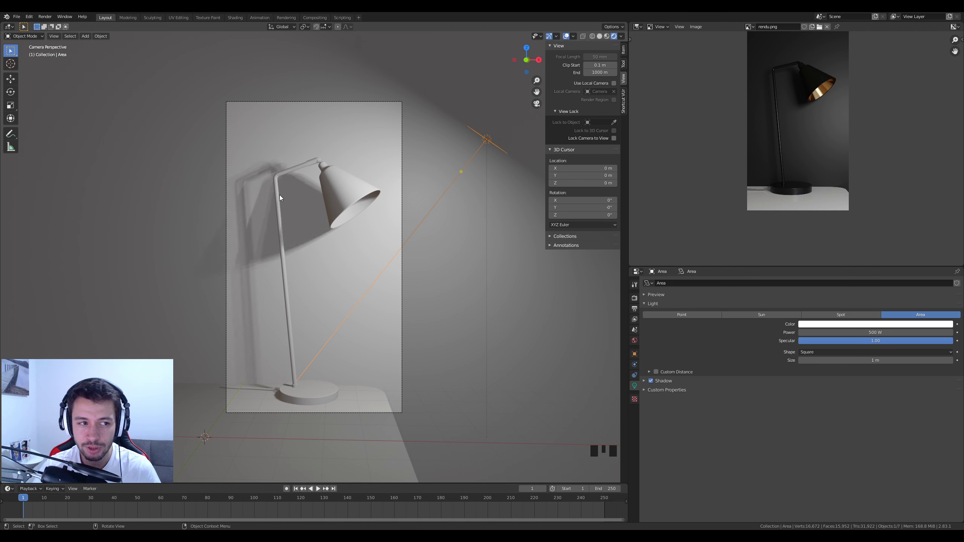
Step: Set the Eevee viewport sampling to 500 samples
click(634, 299)
double_click(842, 316)
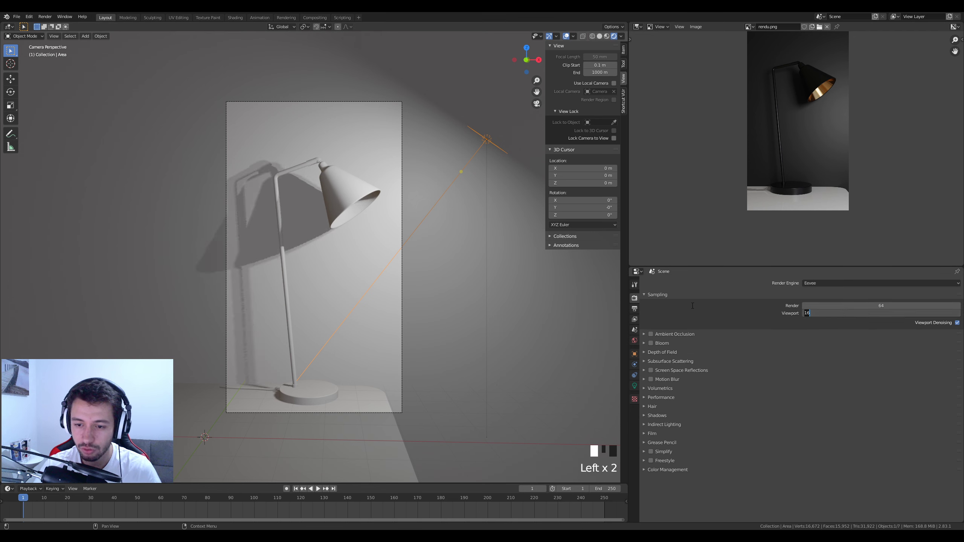
text(500)
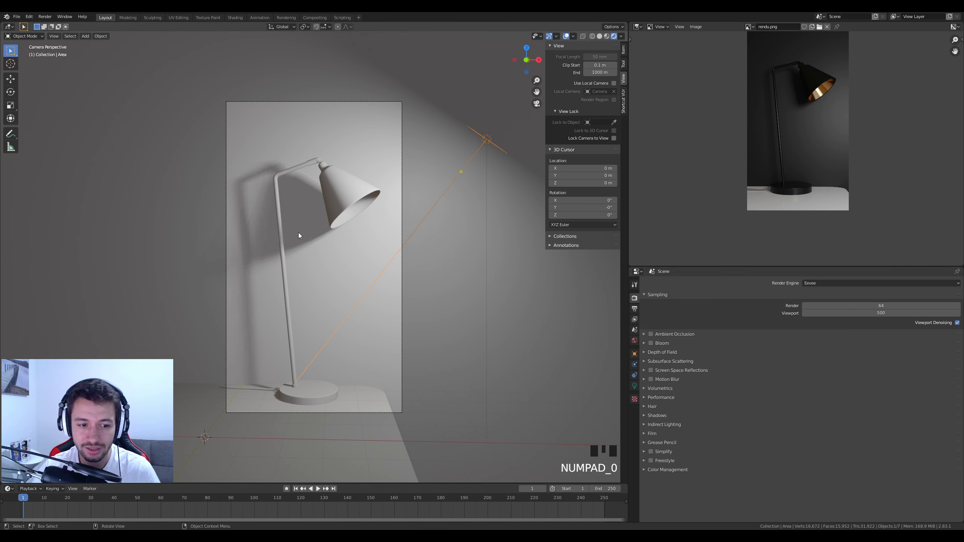
Step: Move the area light more than 4 m in the negative Y direction, away from the wall, comparing with the enlarged reference image
scroll(802, 131, up, 1)
middle_drag(791, 107, 783, 150)
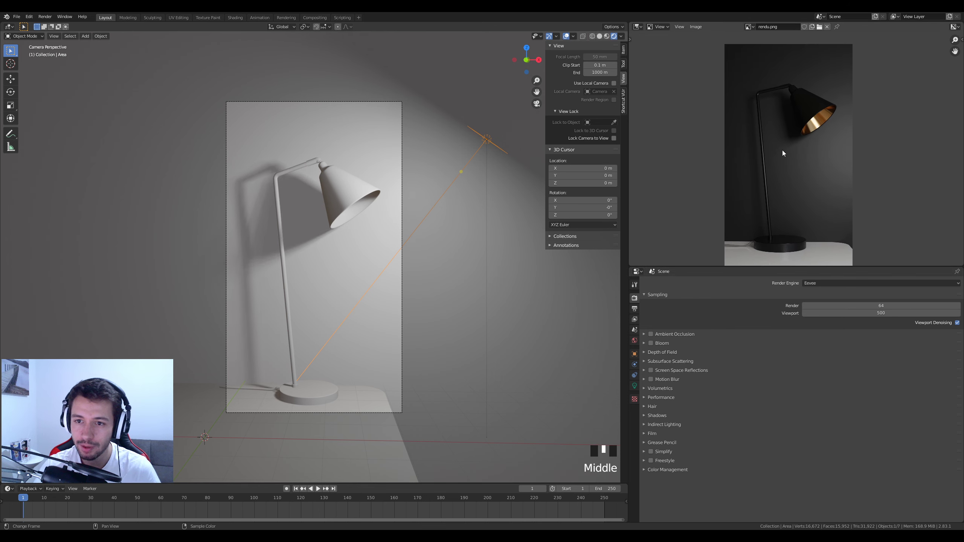
scroll(791, 120, up, 1)
middle_drag(808, 115, 792, 96)
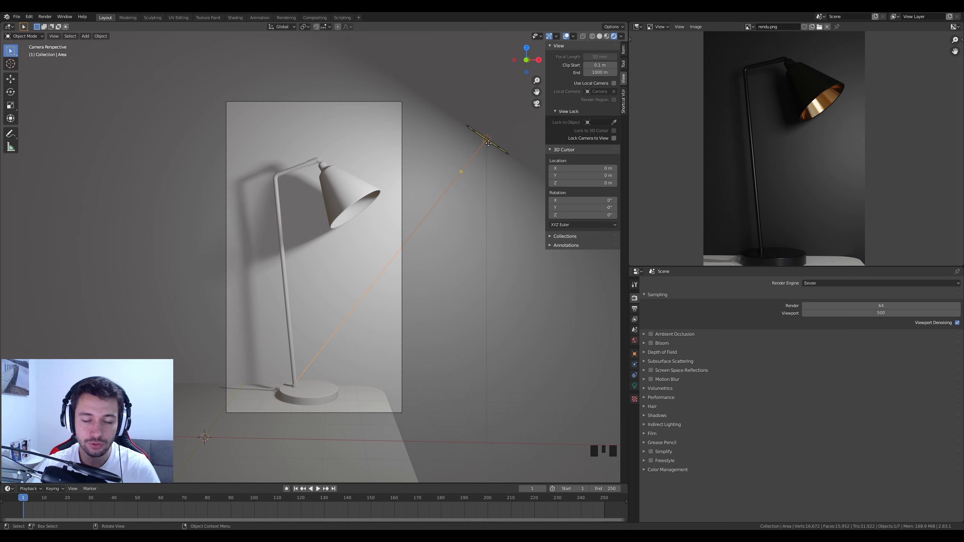
scroll(479, 224, down, 3)
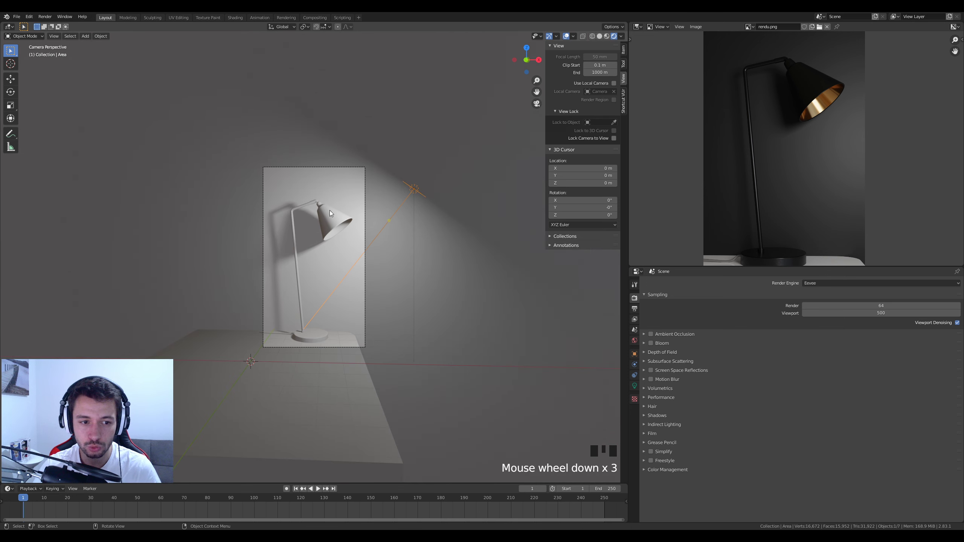
middle_drag(456, 212, 446, 256)
scroll(445, 255, down, 4)
key(KP_7)
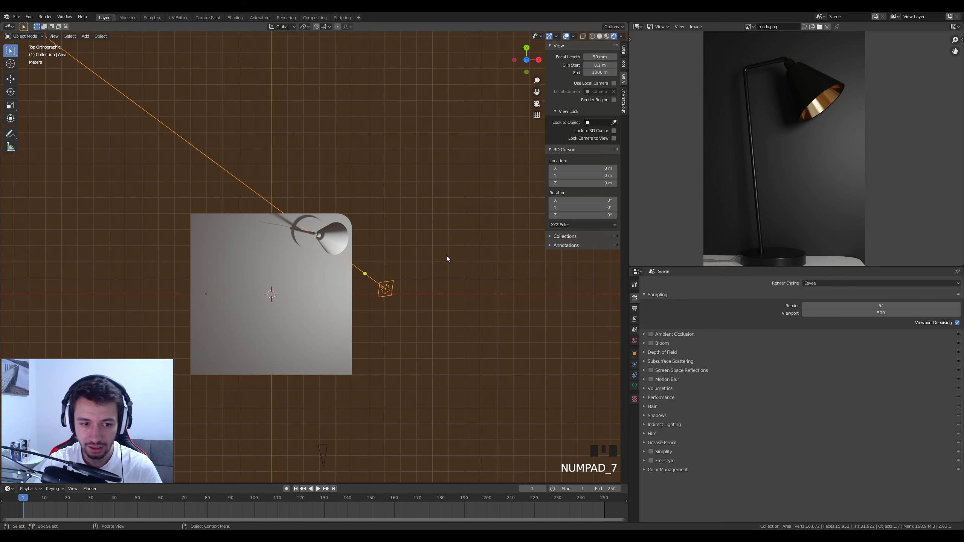
key(g)
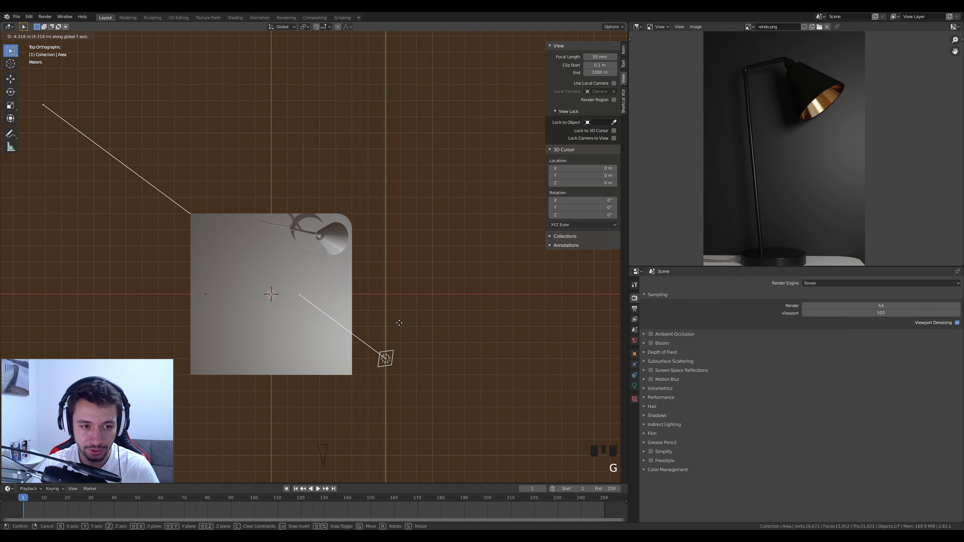
click(399, 328)
Step: Rotate the area light about 25° clockwise around the global Z axis to aim it at the lamp, and check it through the camera
key(r)
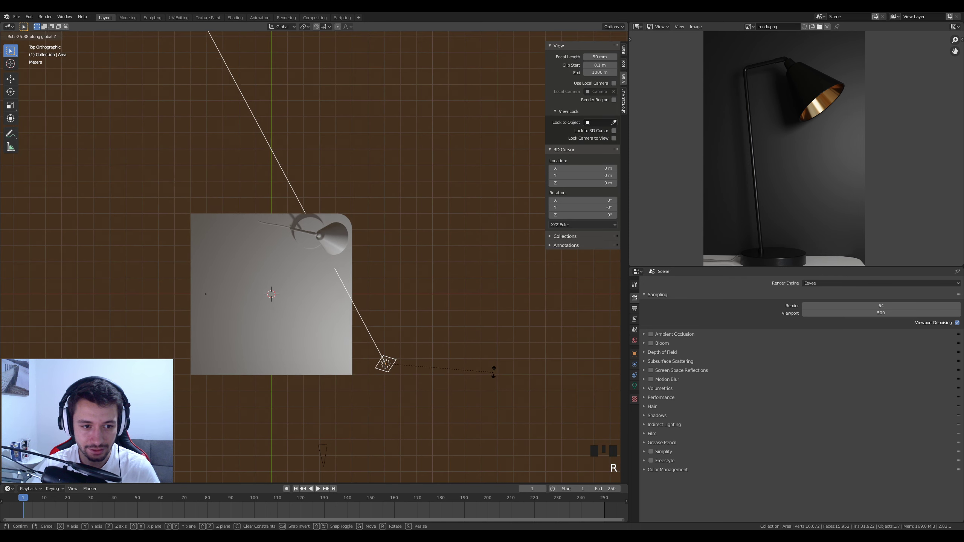
click(447, 382)
middle_drag(447, 382, 410, 338)
key(KP_0)
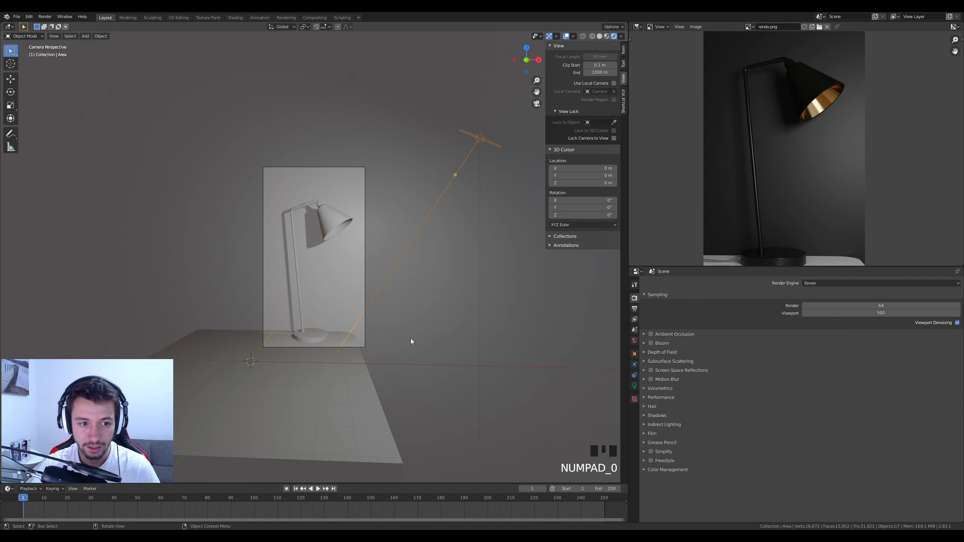
scroll(345, 307, up, 3)
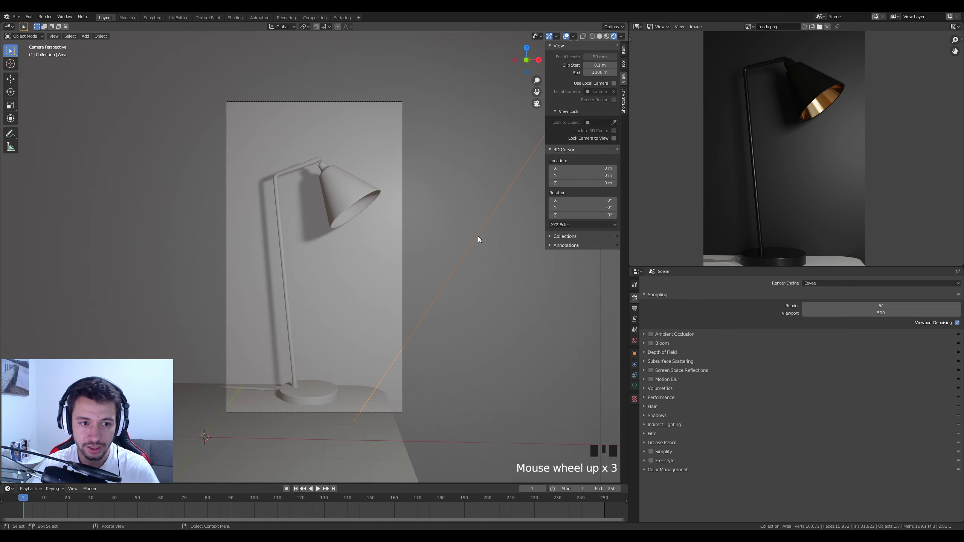
scroll(478, 237, down, 3)
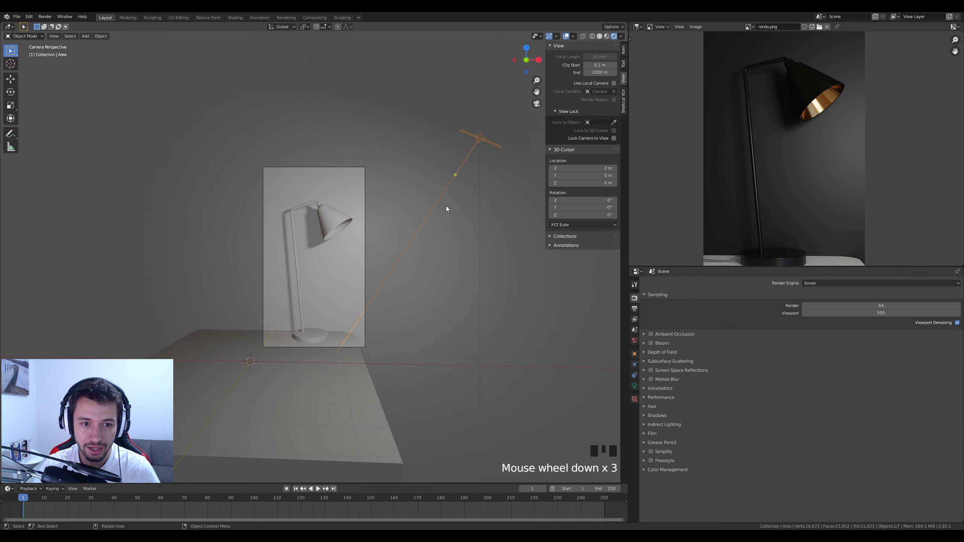
Step: Scale the area light up to about 2.5 times its size to soften the lamp's shadow on the wall
scroll(319, 231, up, 1)
key(s)
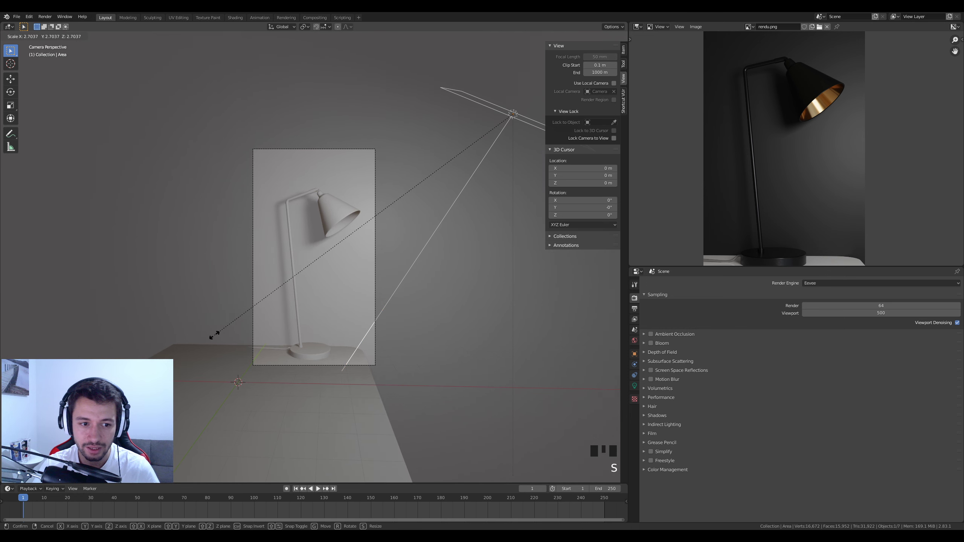
click(251, 325)
scroll(312, 357, up, 3)
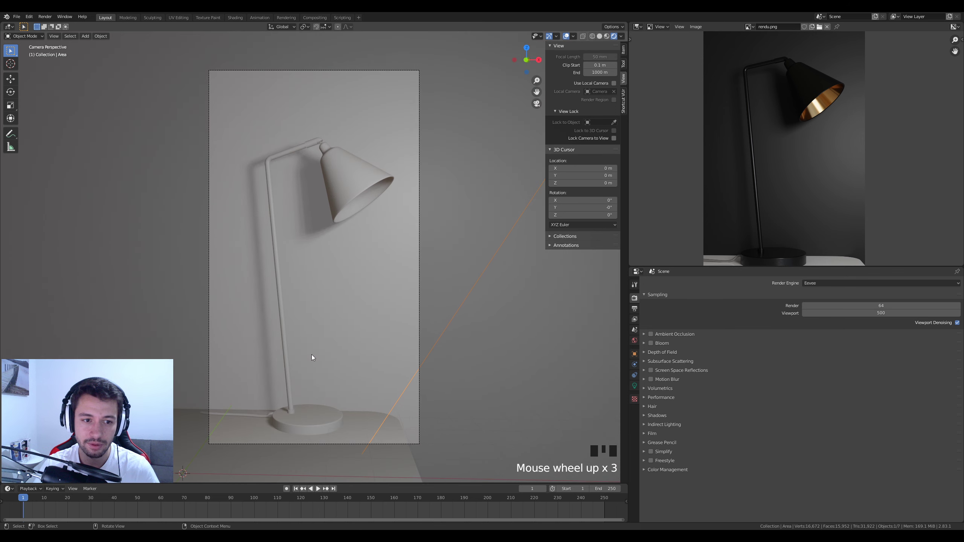
scroll(349, 252, up, 1)
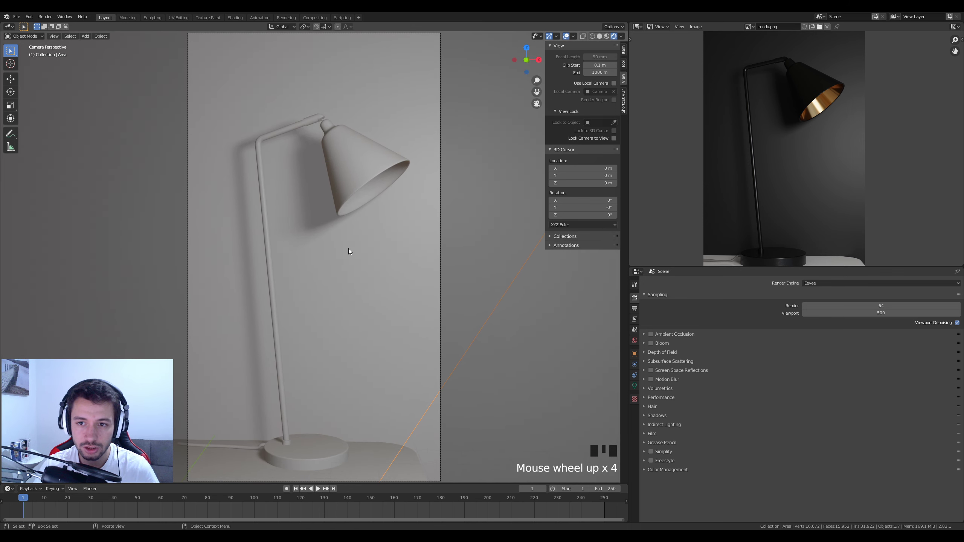
Step: Set the strength of the HDR world background to 0.05
click(635, 341)
drag(885, 394, 838, 394)
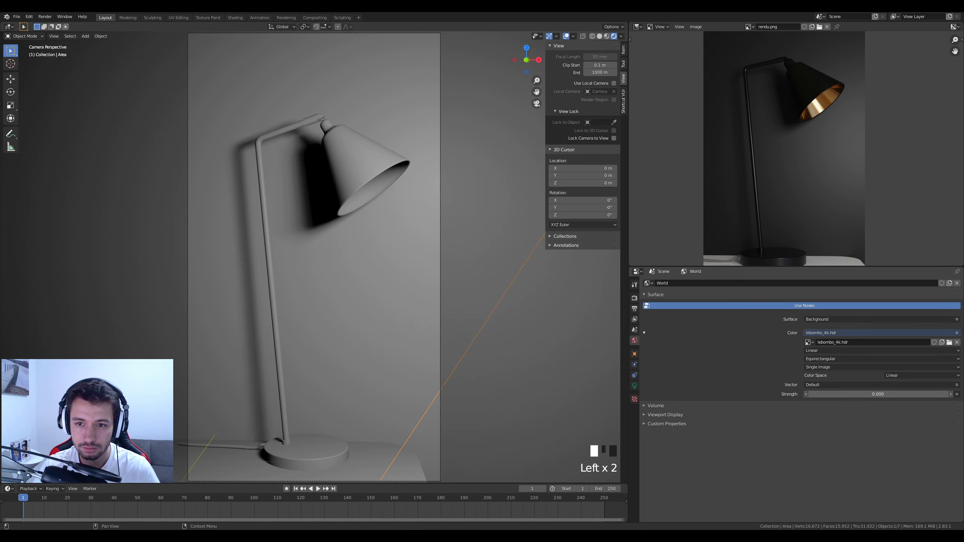
click(878, 394)
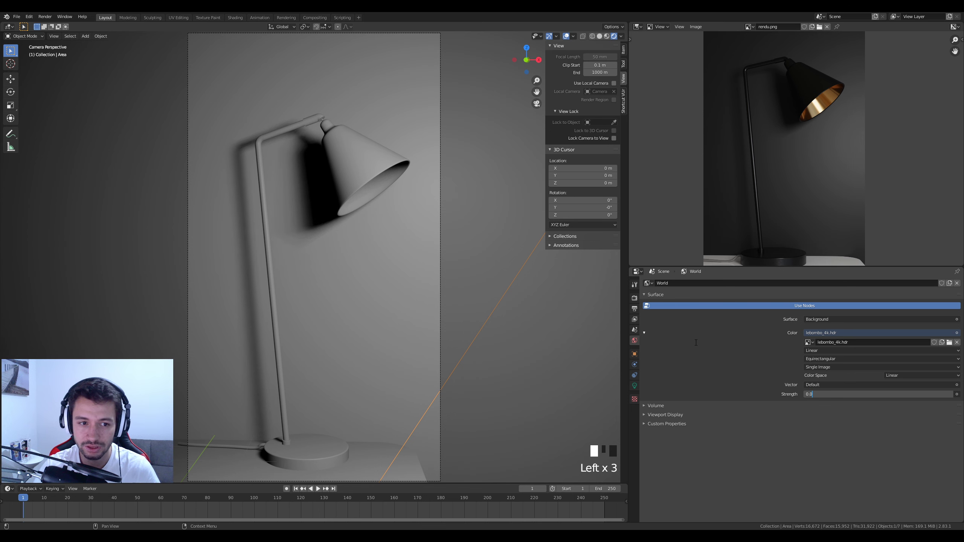
text(5)
key(Return)
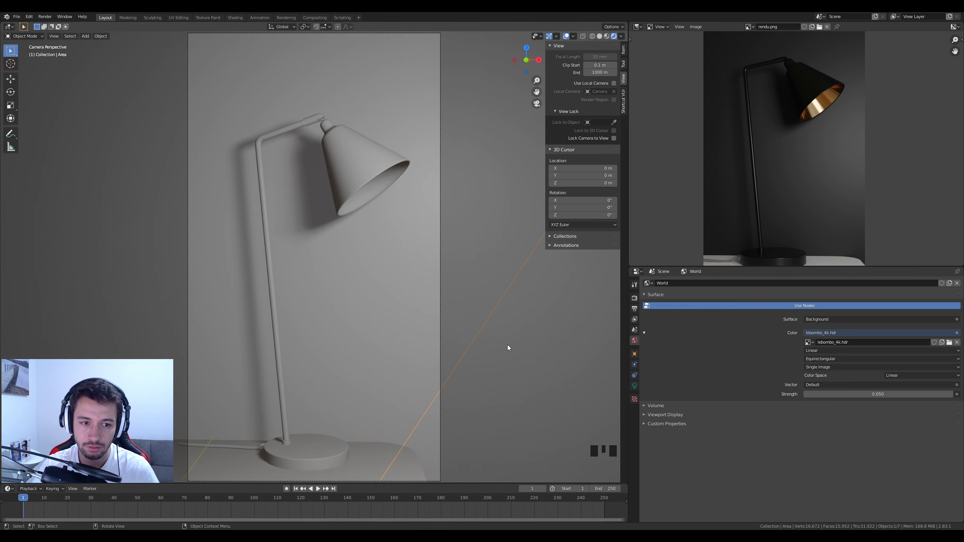
scroll(399, 311, down, 2)
scroll(399, 311, up, 2)
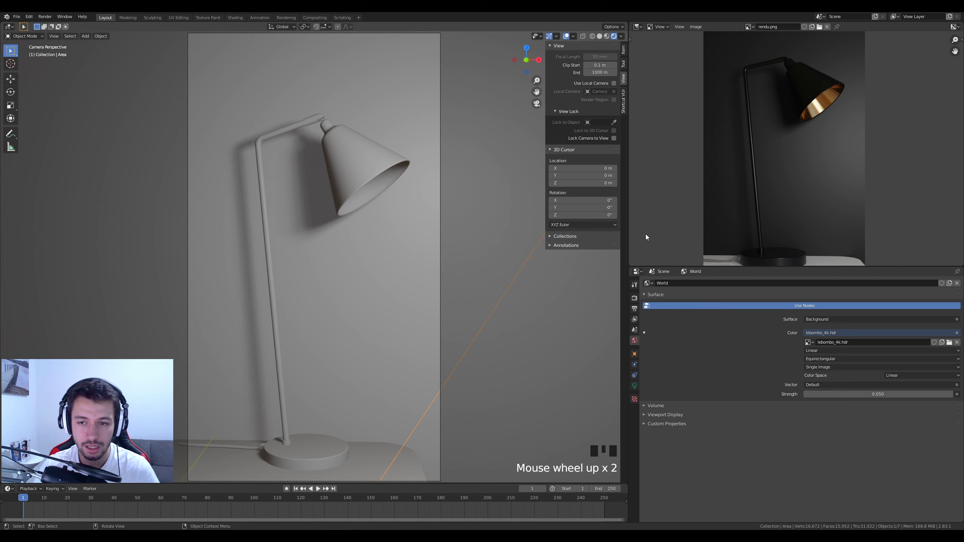
Step: Select the desk lamp and examine the pole and base enlarged in the reference image
shift+middle_drag(464, 311, 437, 356)
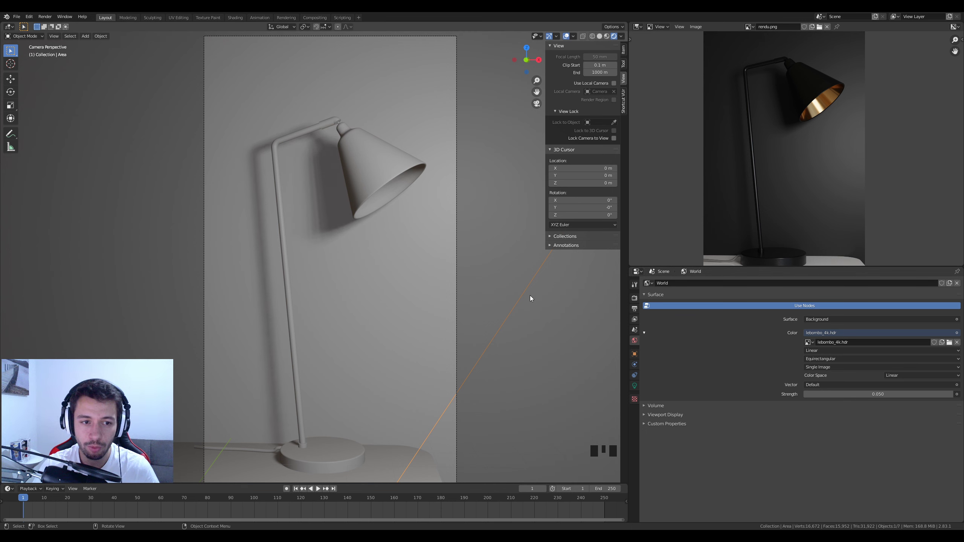
click(365, 162)
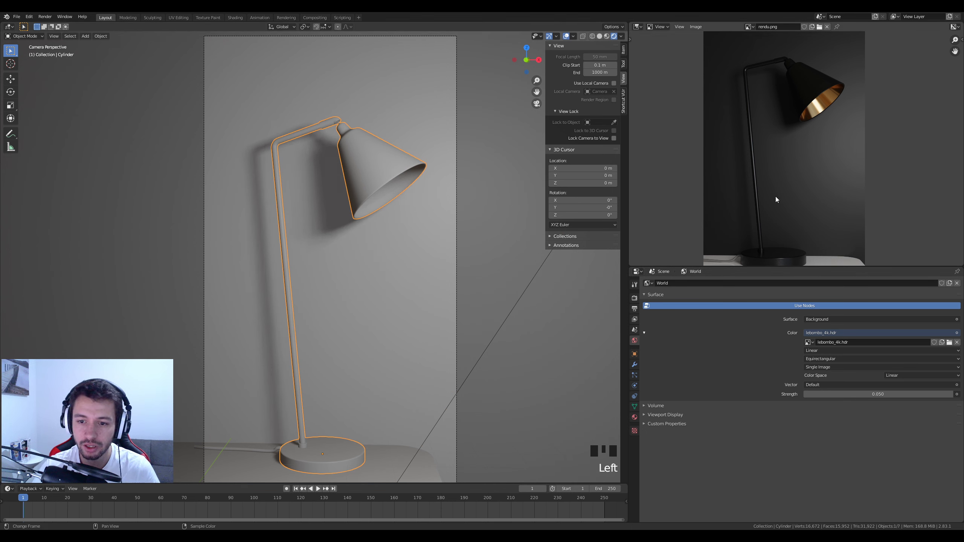
middle_drag(776, 196, 772, 226)
scroll(772, 226, up, 2)
middle_drag(738, 156, 780, 25)
middle_drag(832, 70, 737, 189)
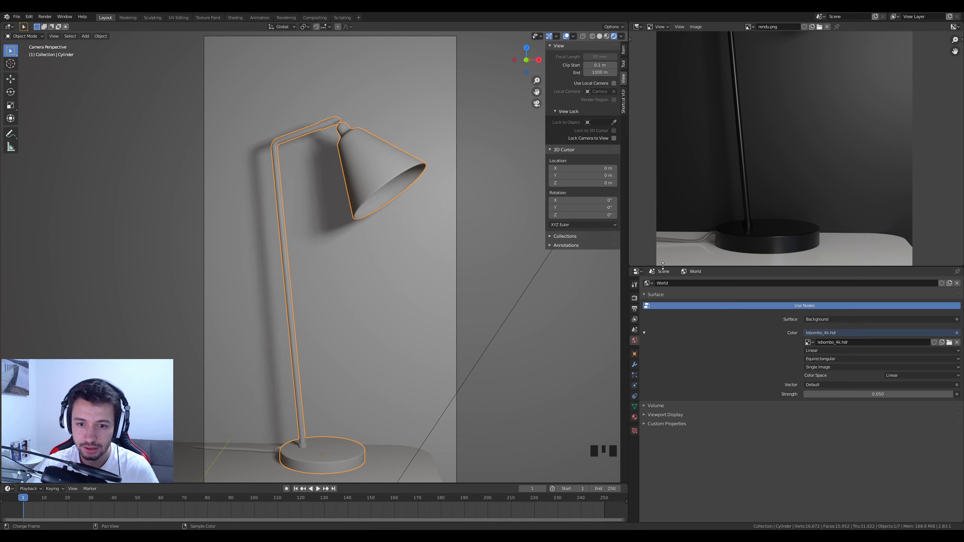
Step: Change the Properties area to an Image Editor showing rendu.png, and the original reference image area to a Properties editor
click(637, 271)
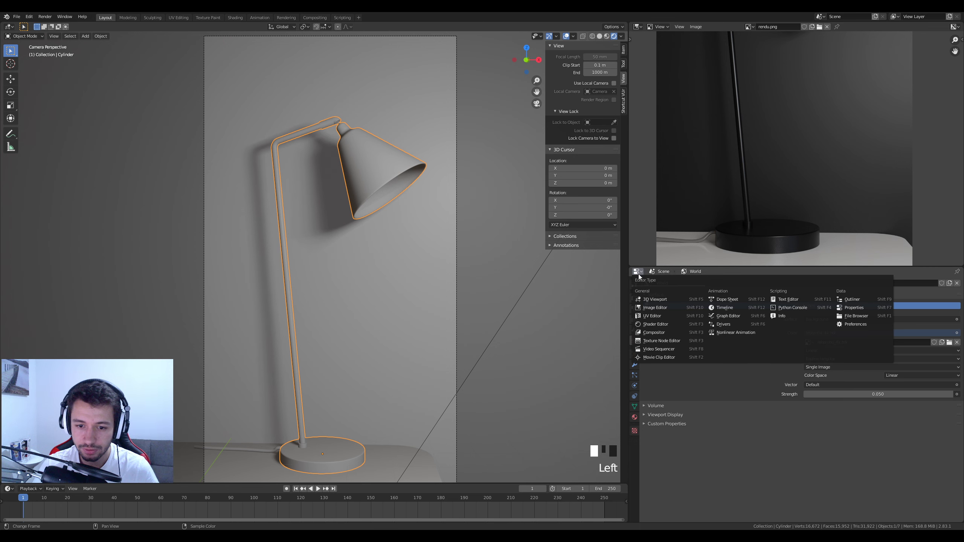
click(658, 309)
click(764, 272)
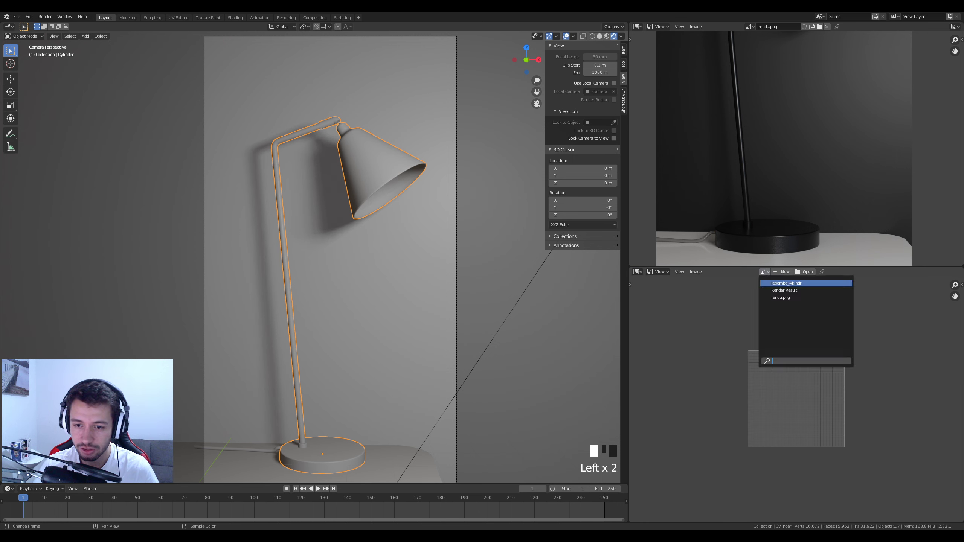
click(773, 297)
scroll(743, 326, down, 5)
scroll(763, 336, up, 1)
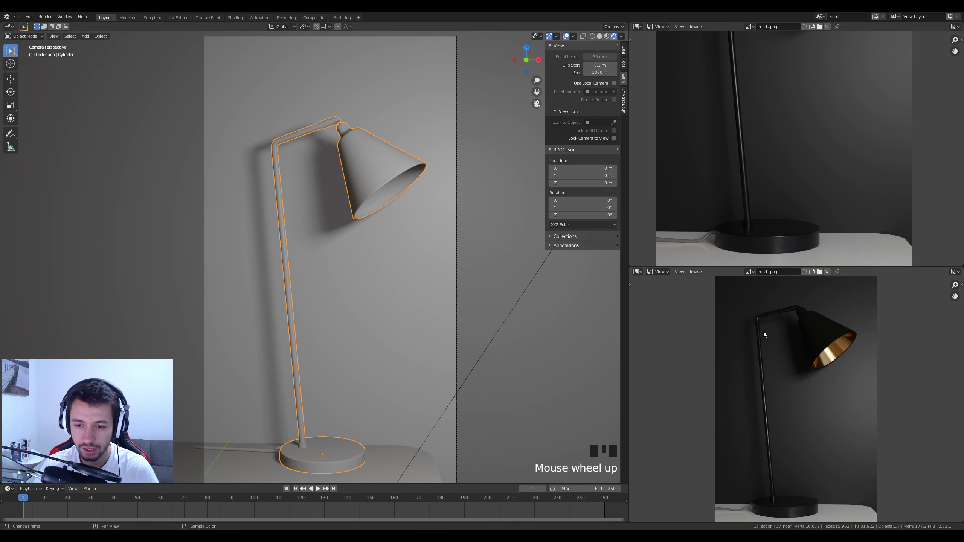
click(638, 27)
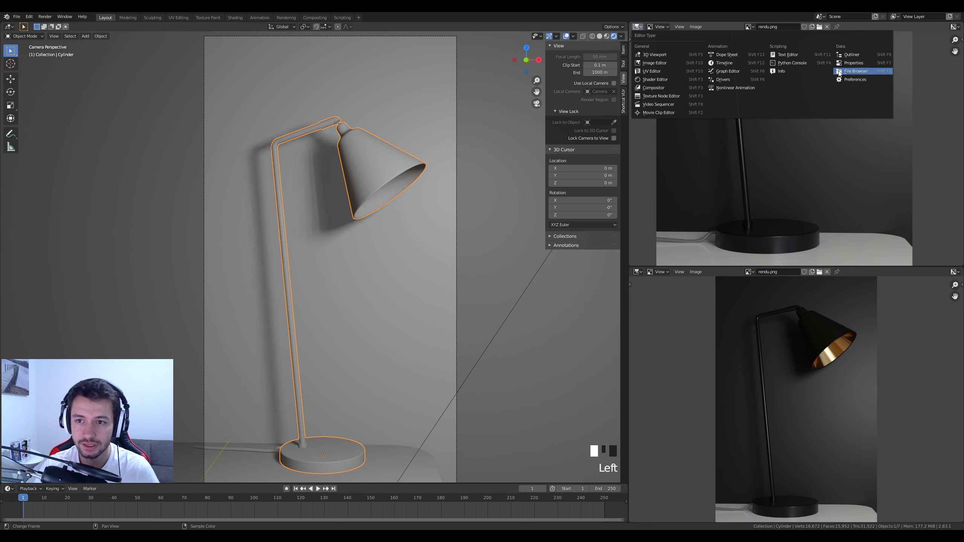
click(853, 63)
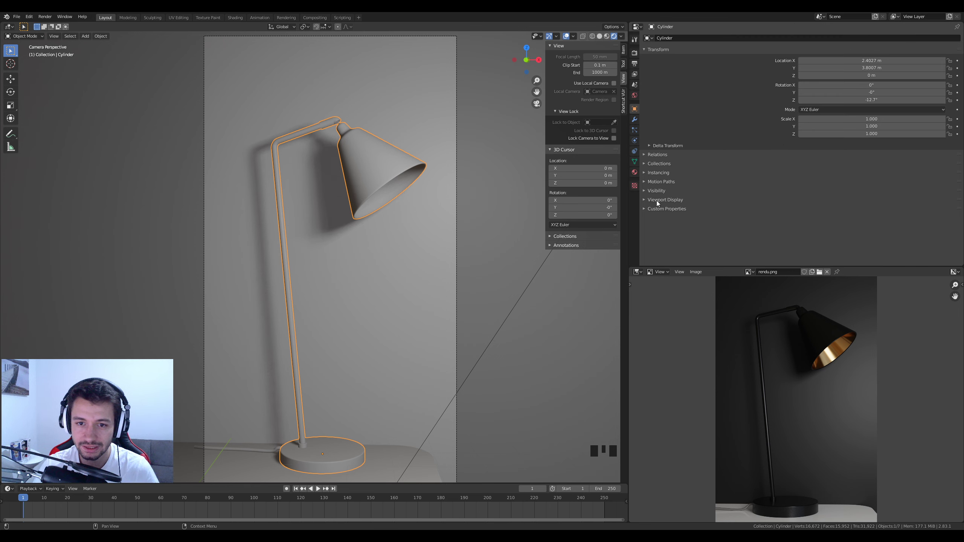
Step: Create a new material on the lamp and name it Lamp_Global
click(634, 173)
click(758, 70)
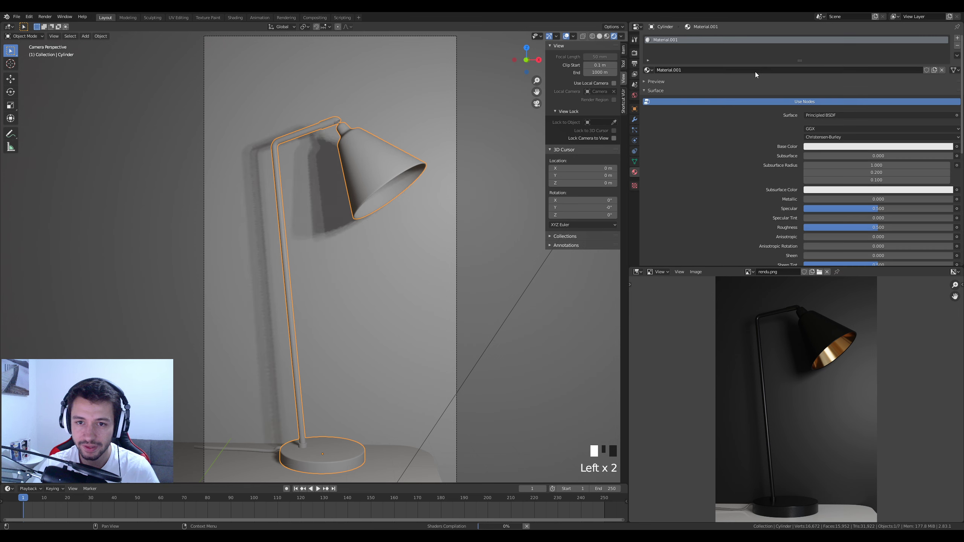
click(709, 72)
text(Lamp)
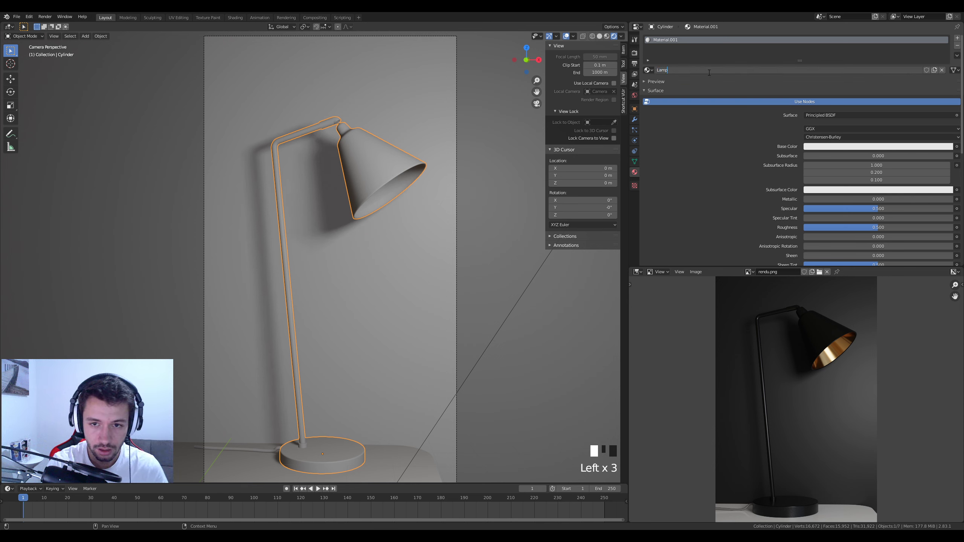
text(_Glo)
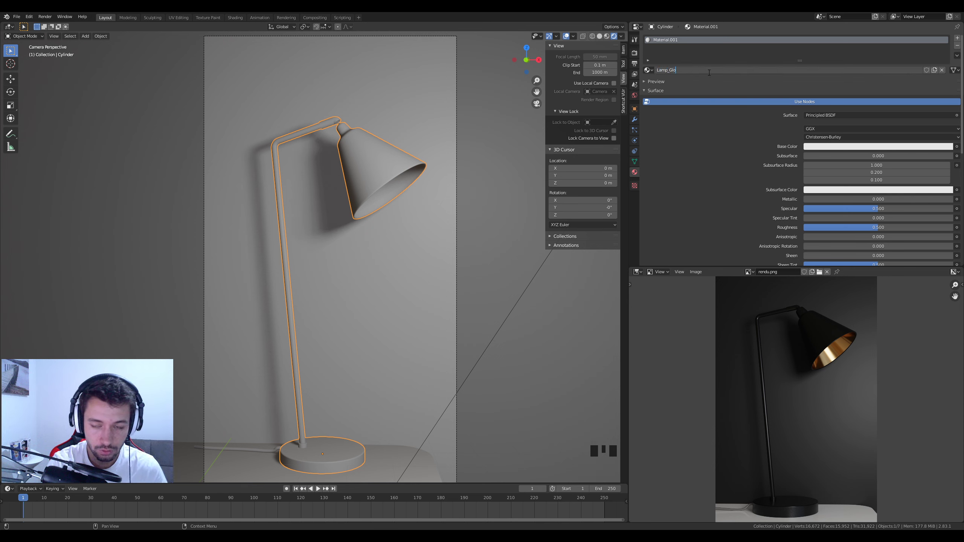
text(bal)
key(Return)
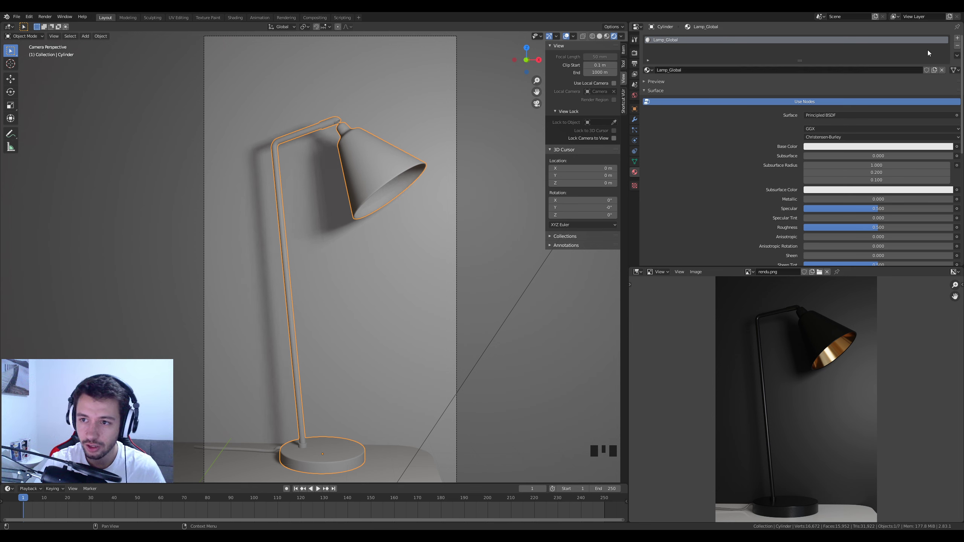
Step: Add a second material slot with a new material named Lamp_Gold and give it a saturated yellow-orange base color
click(957, 37)
click(698, 84)
click(699, 89)
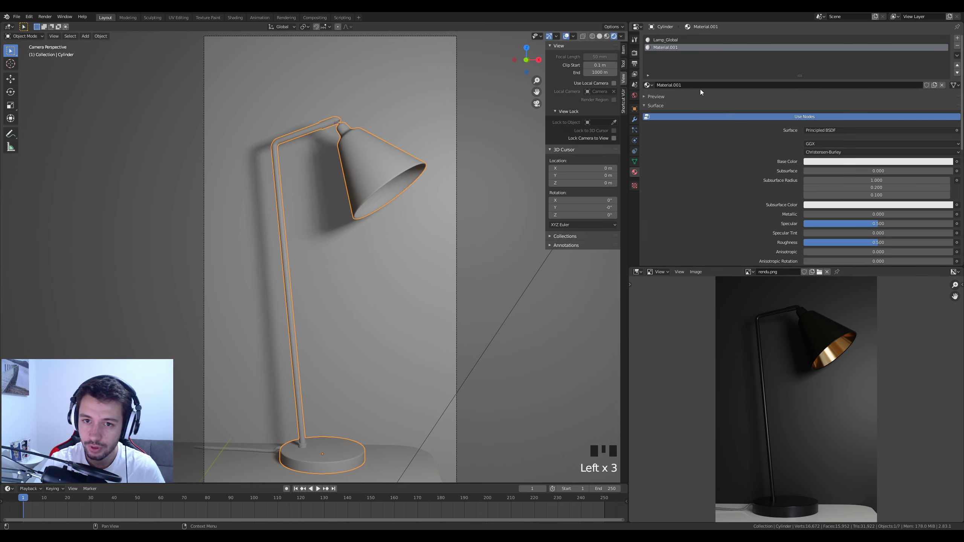
click(691, 85)
text(Lamp_)
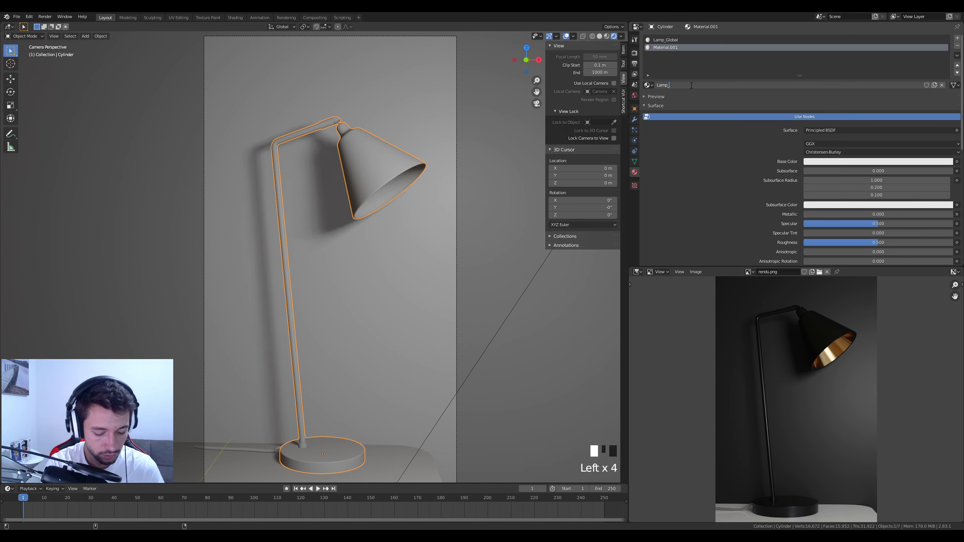
text(Gold)
key(Return)
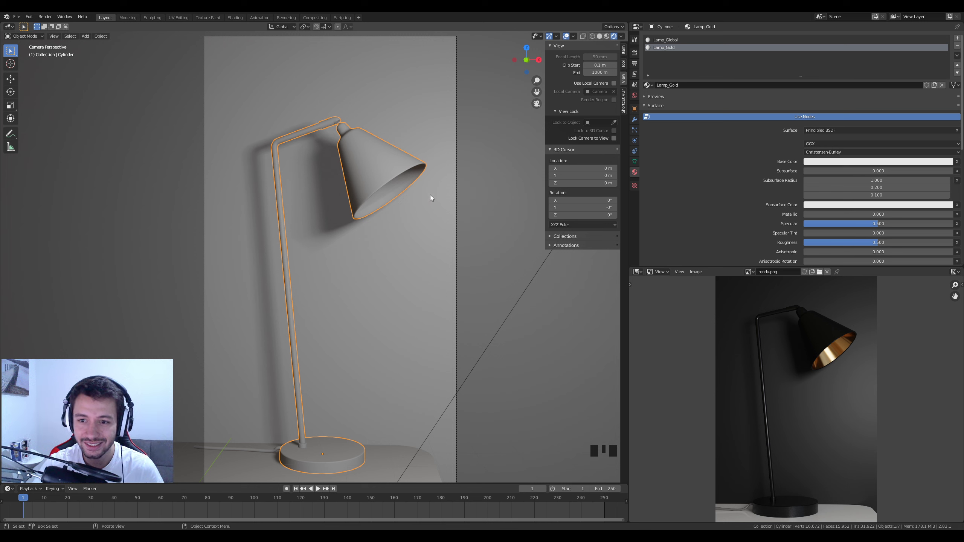
click(827, 164)
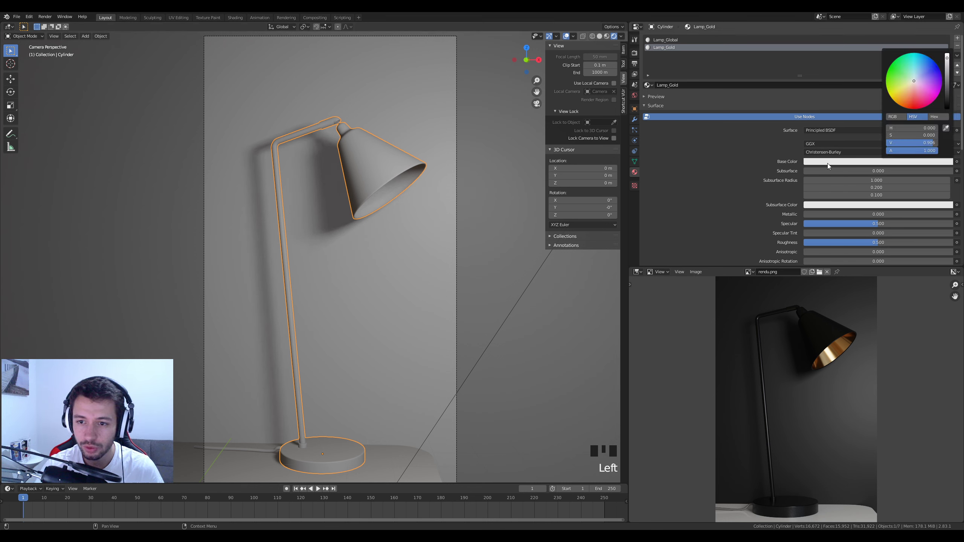
drag(914, 87, 893, 100)
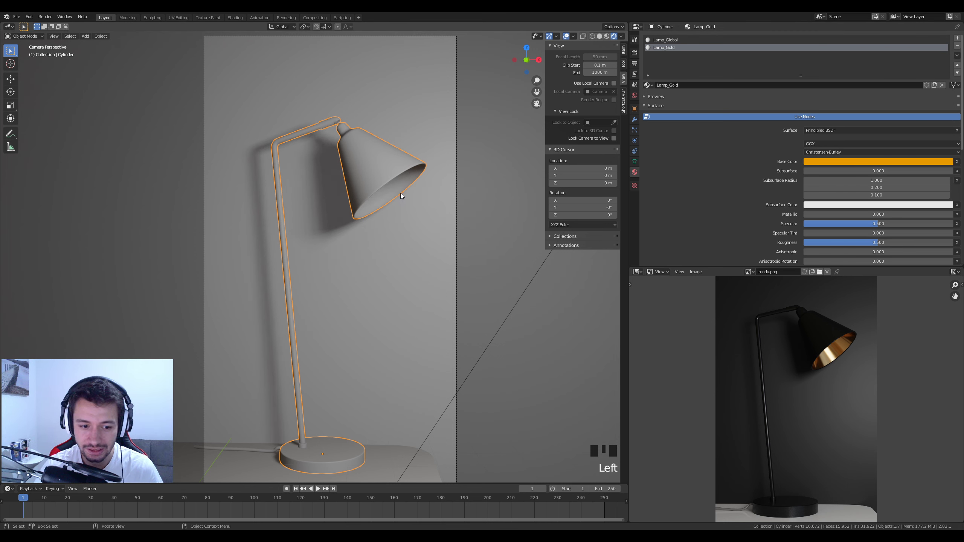
Step: Select the small end face inside the lampshade, grow the selection over the inner cone, and assign Lamp_Gold to those faces
key(Tab)
middle_drag(397, 195, 332, 84)
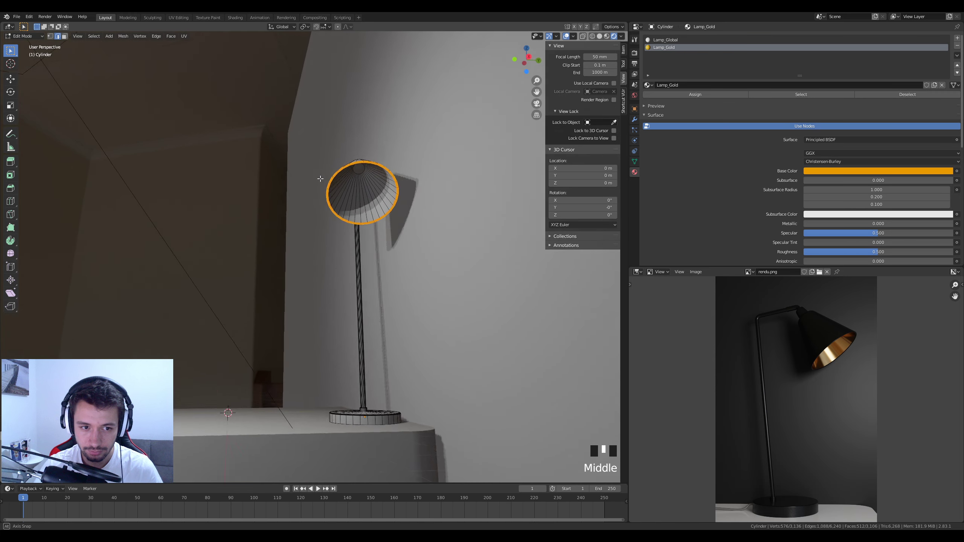
scroll(333, 85, up, 3)
click(387, 108)
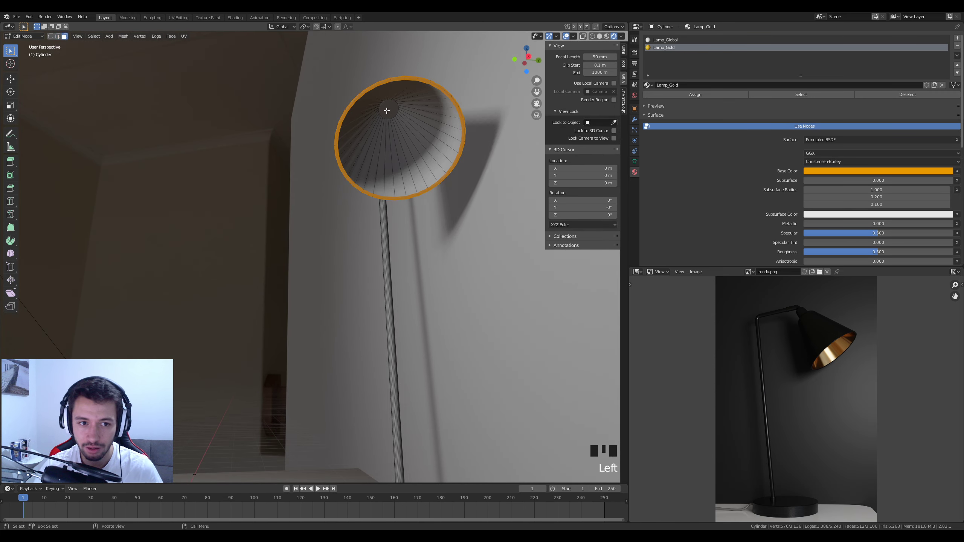
click(387, 109)
middle_drag(391, 148, 408, 136)
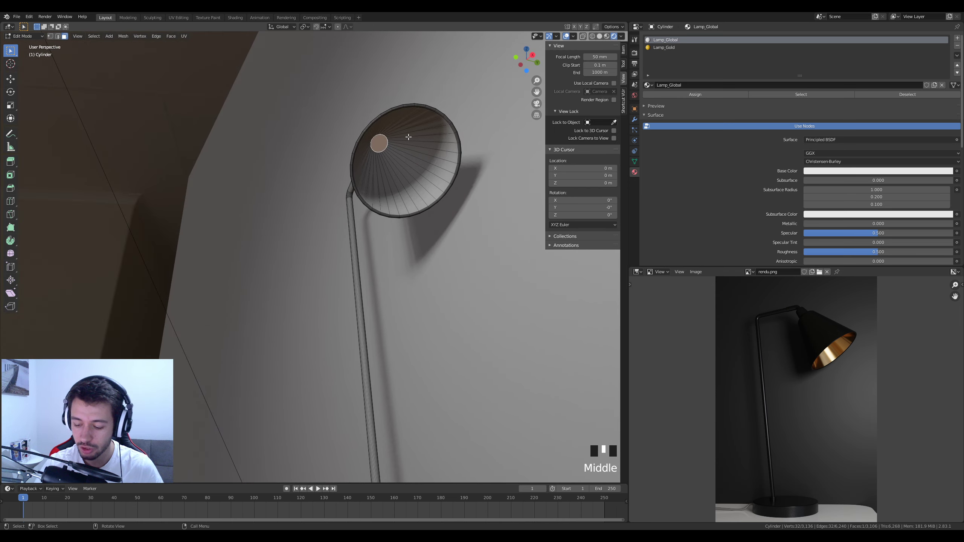
key(ctrl+KP_Add)
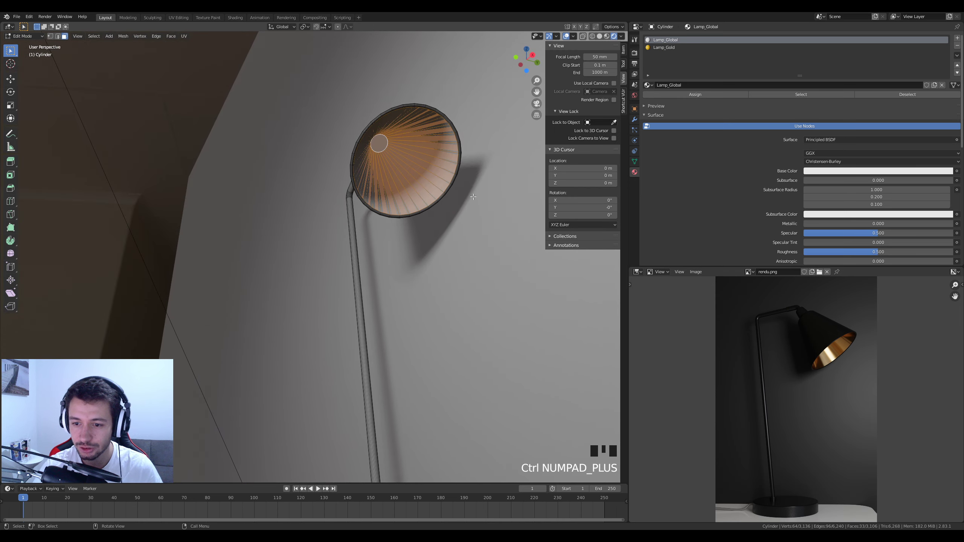
scroll(473, 196, up, 3)
shift+middle_drag(473, 196, 396, 326)
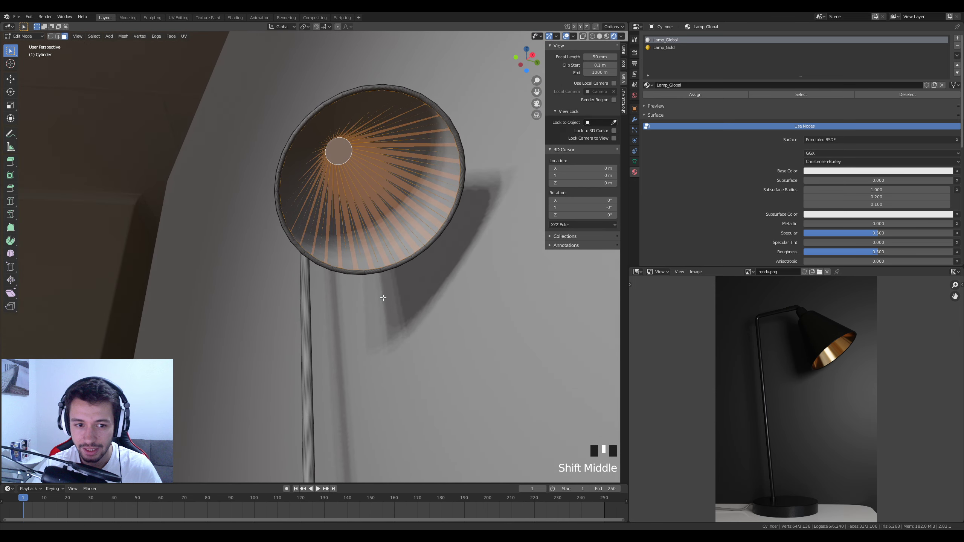
click(664, 47)
click(700, 95)
middle_drag(414, 243, 378, 277)
key(Tab)
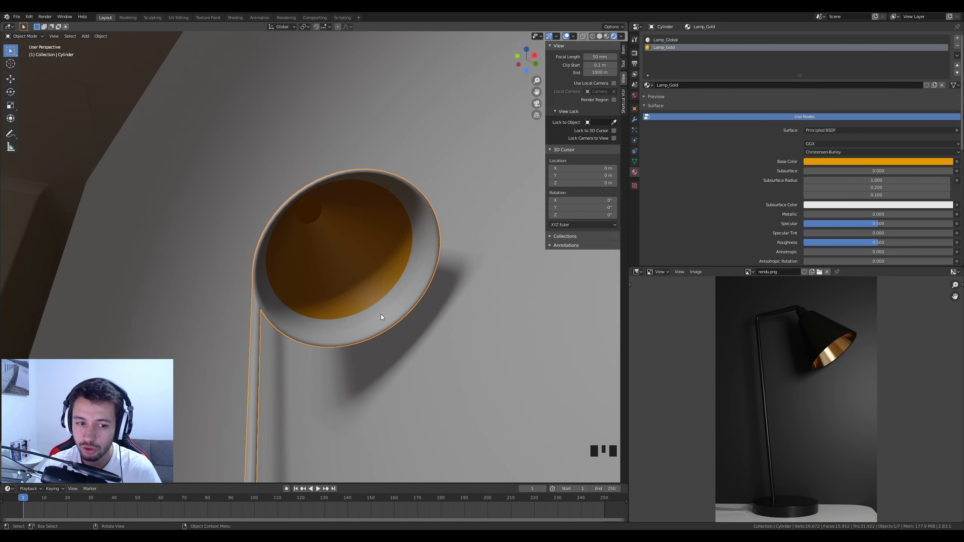
Step: Add a loop cut around the shade's inner surface and slide it fully to the rim, factor 1, to extend the gold area
key(Tab)
scroll(436, 313, up, 3)
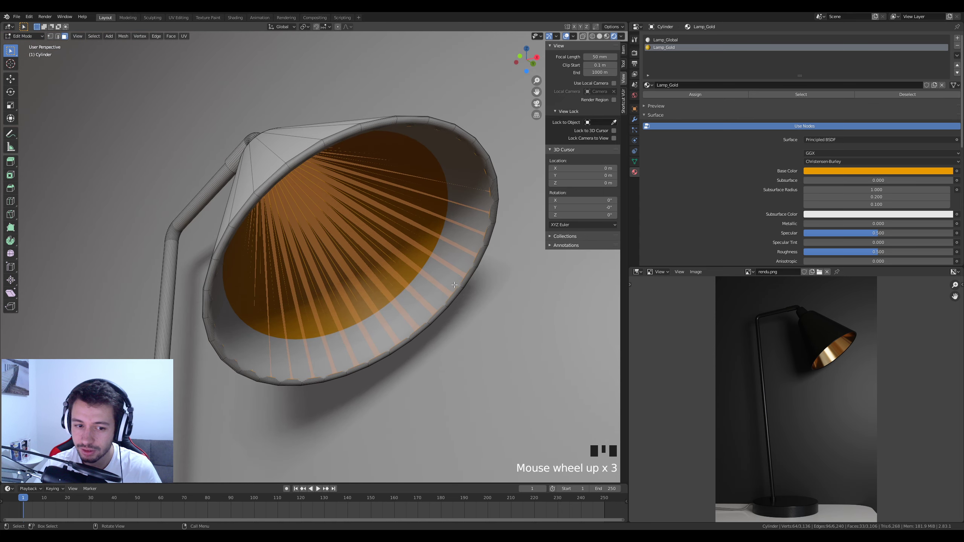
click(634, 119)
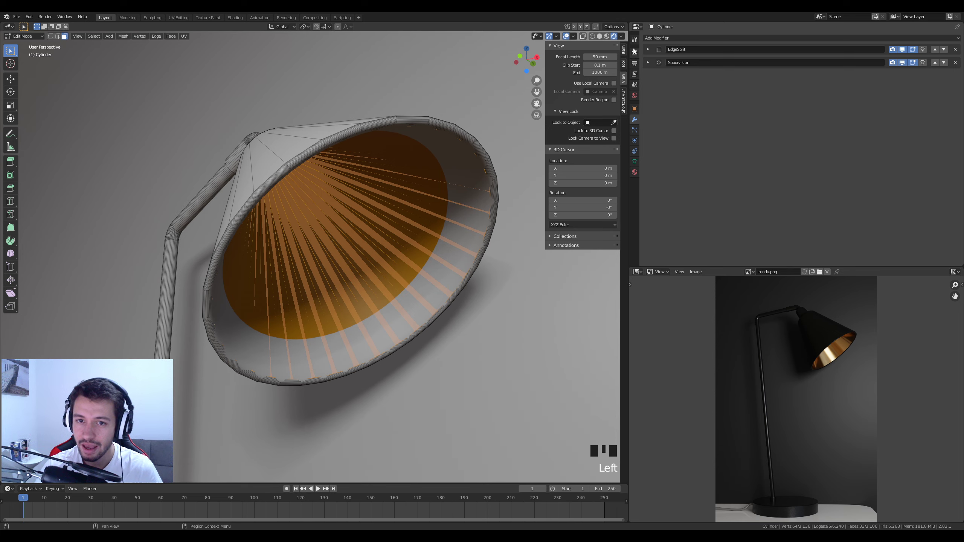
click(634, 173)
middle_drag(410, 311, 426, 318)
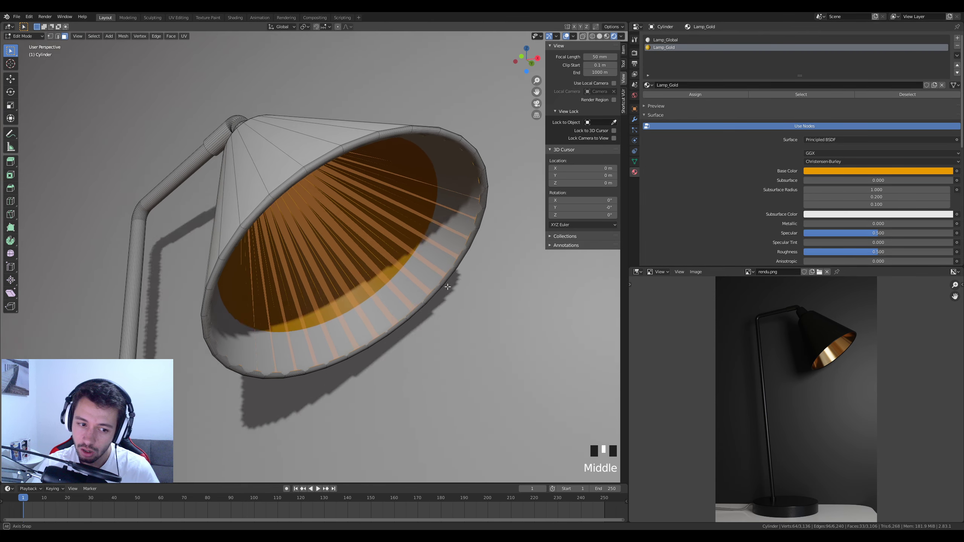
scroll(426, 319, up, 6)
scroll(426, 319, down, 3)
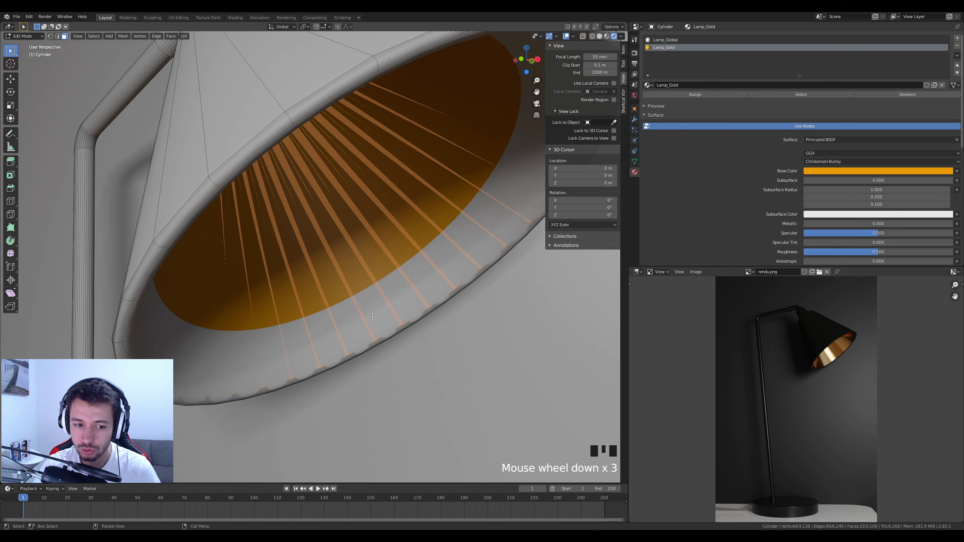
key(ctrl+r)
click(341, 302)
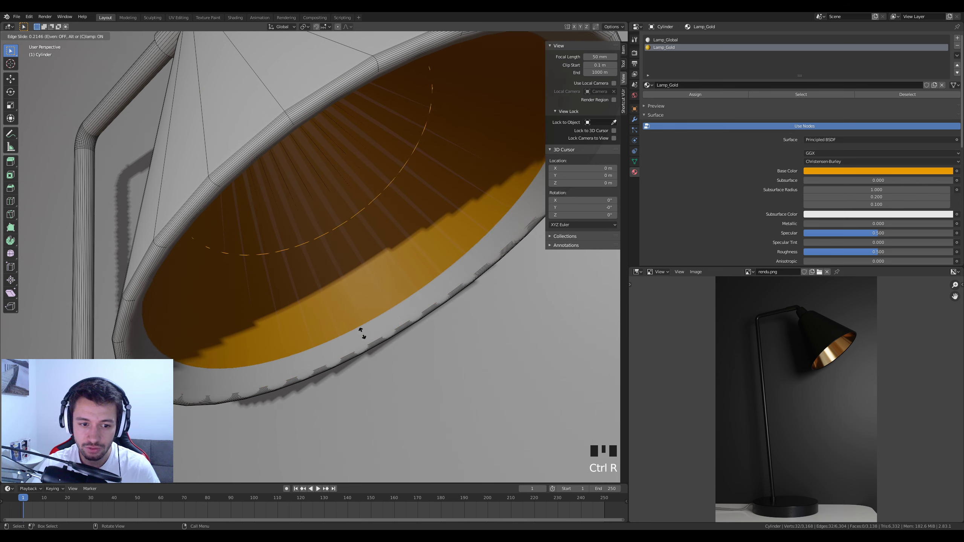
drag(363, 333, 420, 400)
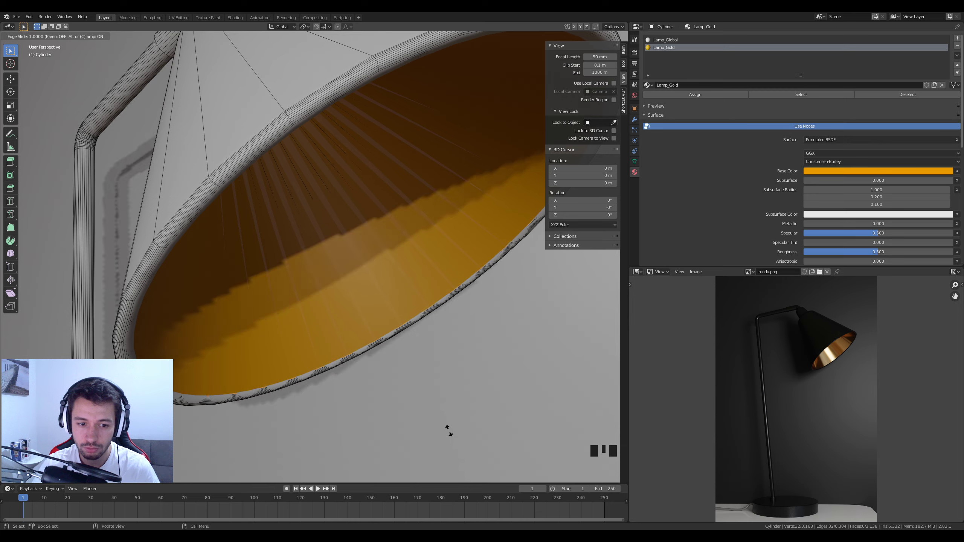
click(459, 445)
middle_drag(402, 374, 359, 363)
scroll(389, 363, up, 1)
key(Tab)
scroll(358, 363, down, 2)
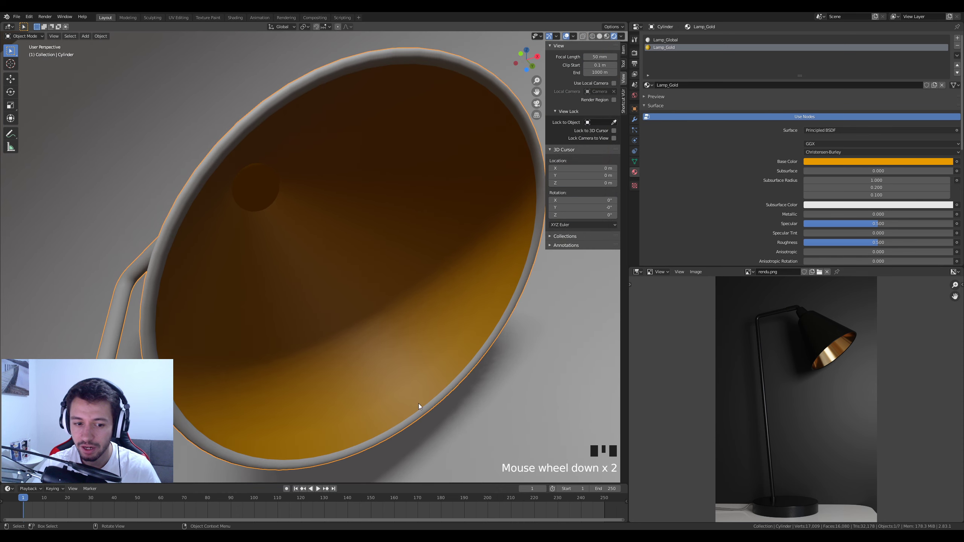
Step: Make Lamp_Global the active material, return to the camera view and show its nodes in a Shader Editor replacing the Properties area
middle_drag(376, 378, 364, 362)
scroll(363, 360, down, 4)
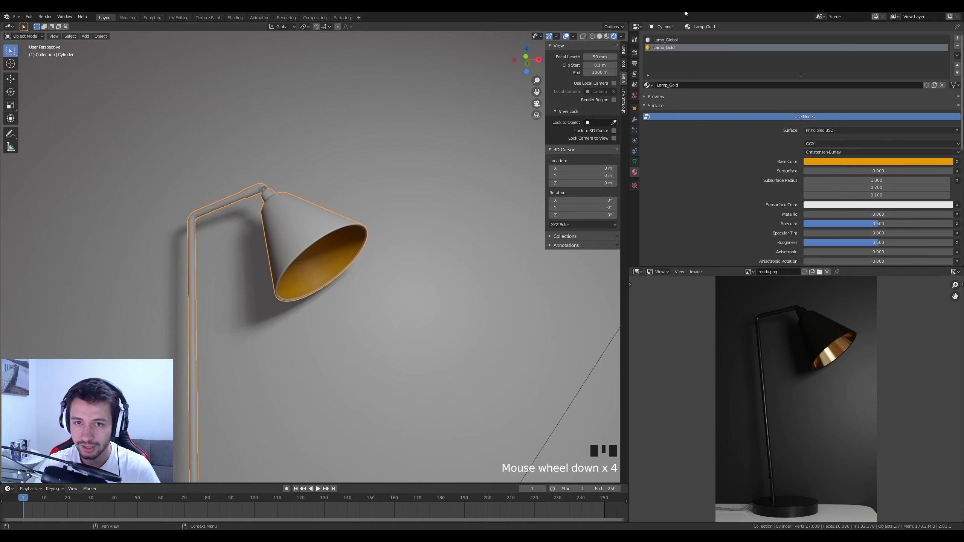
click(677, 39)
shift+middle_drag(322, 331, 391, 166)
key(KP_0)
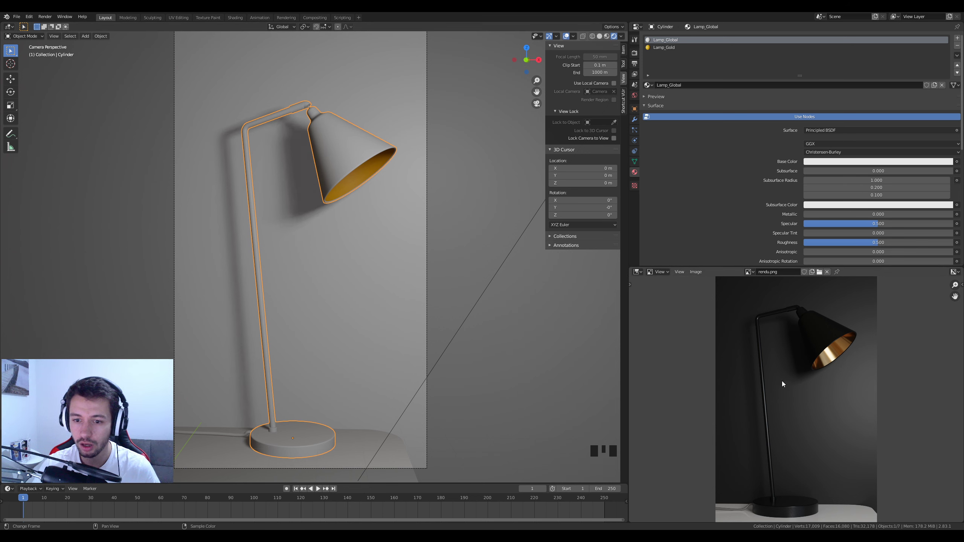
click(638, 28)
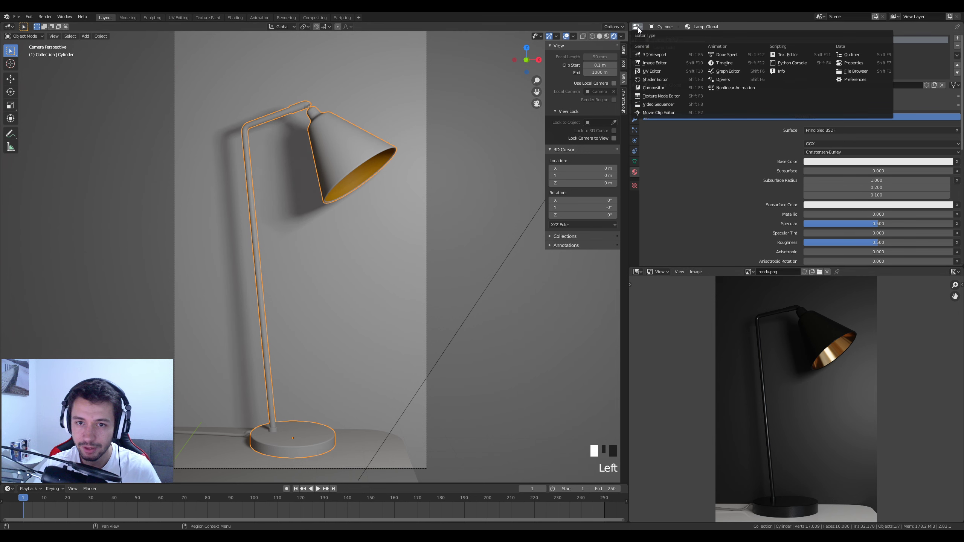
click(658, 78)
middle_drag(806, 220, 820, 196)
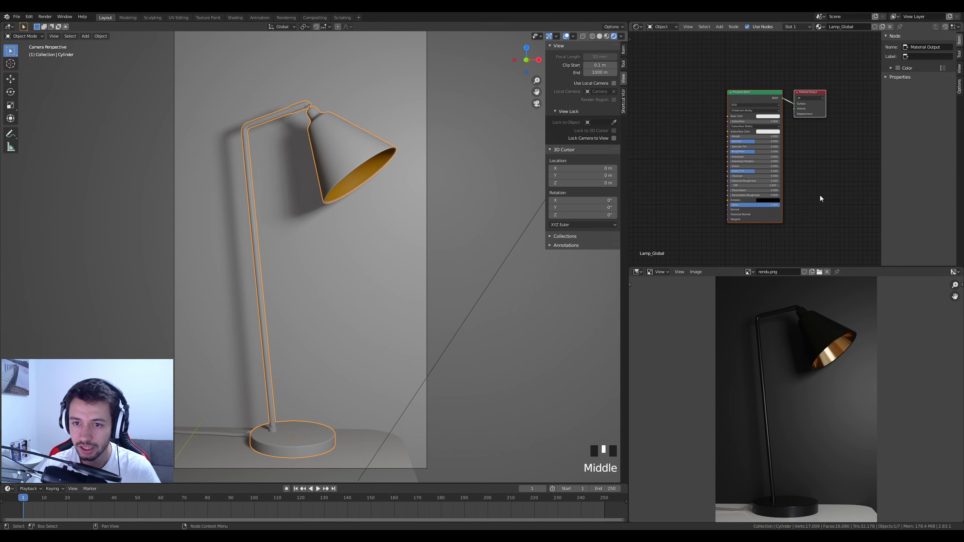
scroll(807, 165, up, 5)
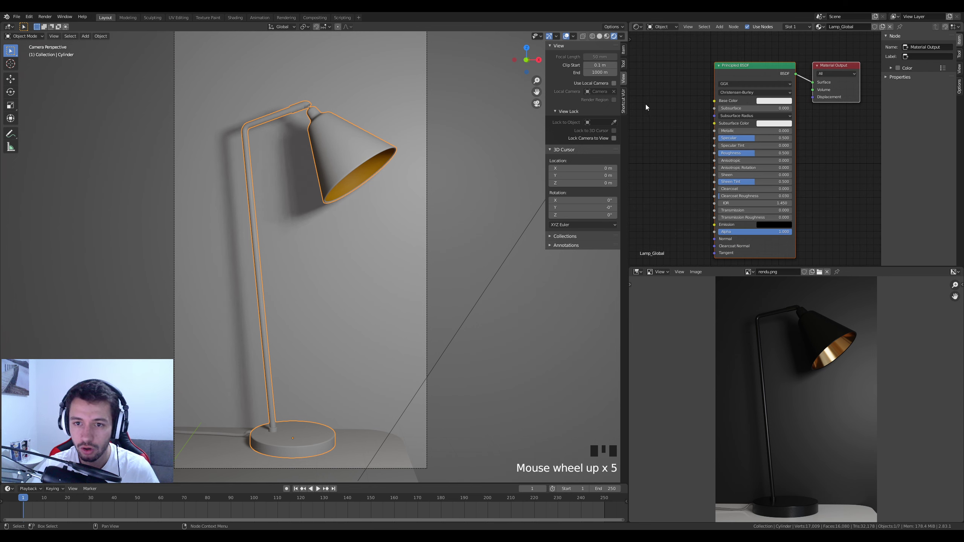
Step: Give Lamp_Global a near-black base color and set its Metallic value to 0.3
click(778, 101)
drag(815, 114, 815, 150)
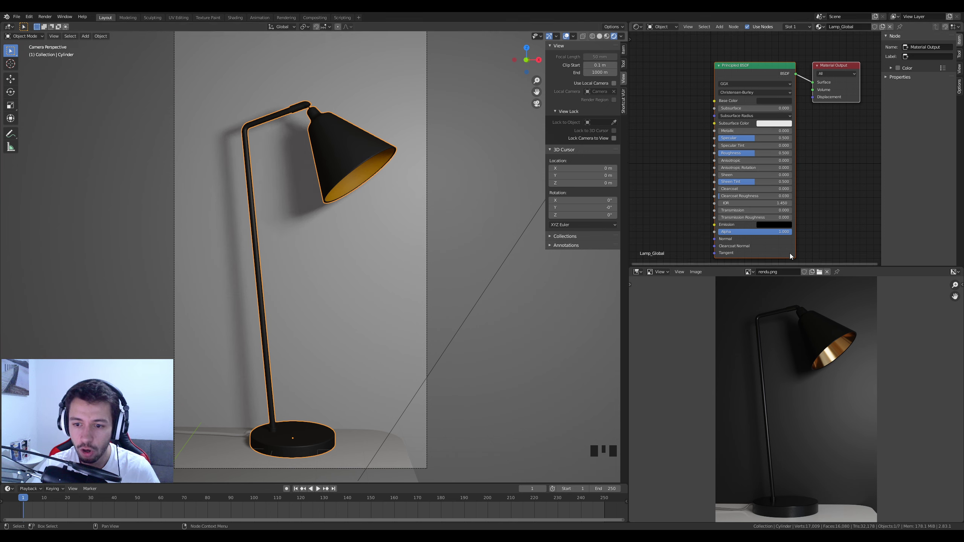
middle_drag(757, 467, 792, 449)
scroll(785, 490, up, 3)
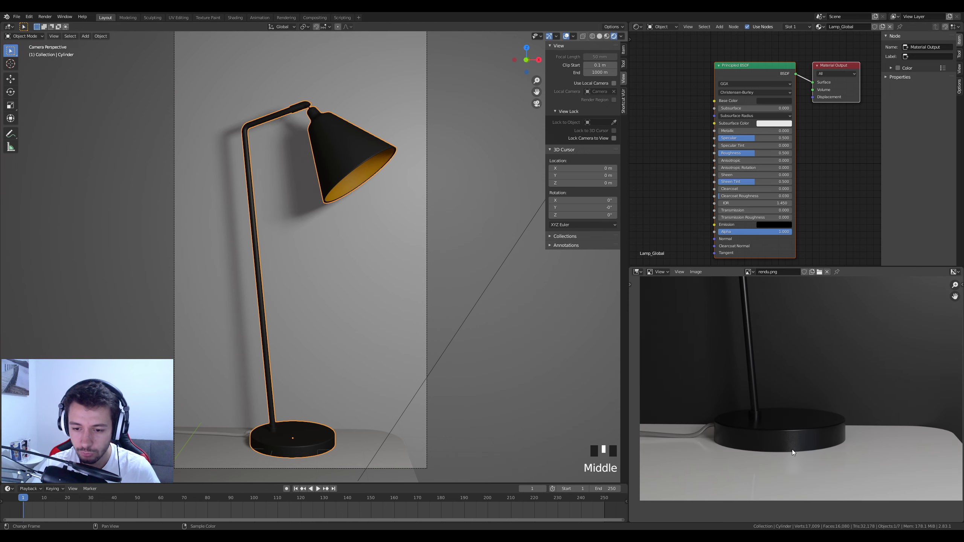
click(741, 131)
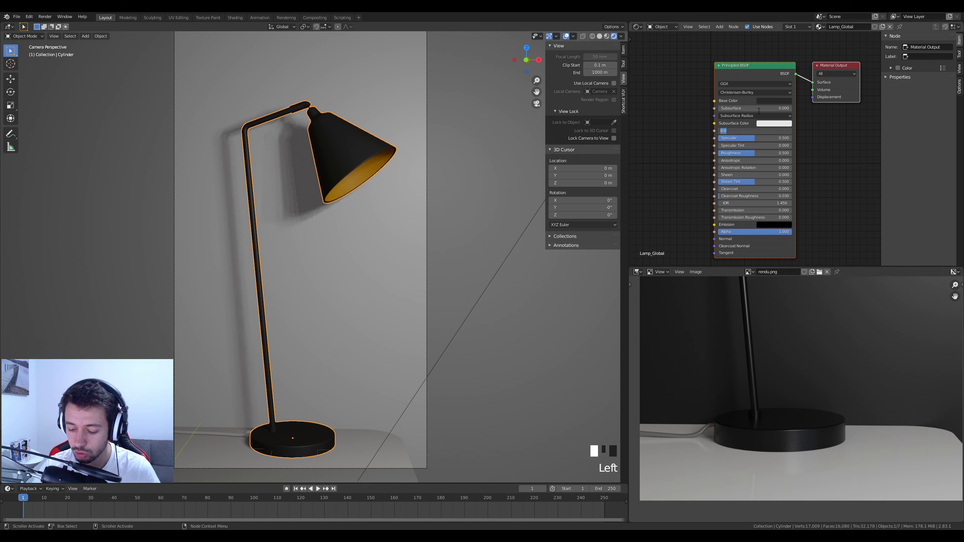
text(0.3)
key(Return)
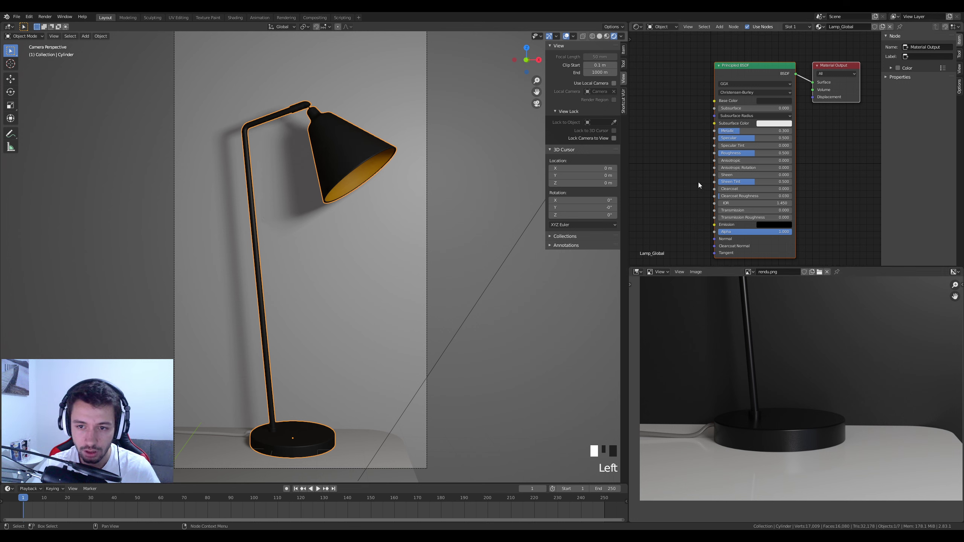
Step: Lower Lamp_Global's Roughness to about 0.288 and check the shine on the lamp base
drag(751, 155, 721, 155)
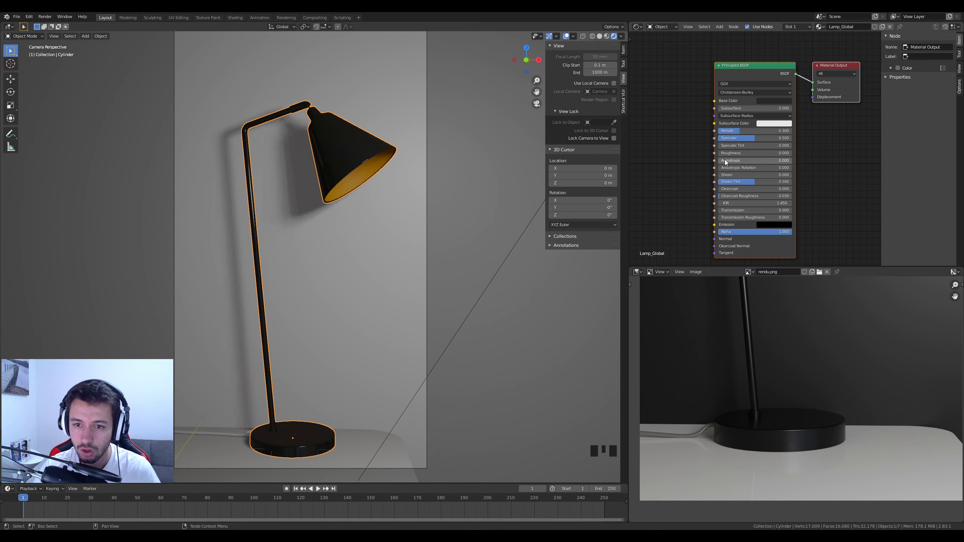
drag(722, 153, 735, 153)
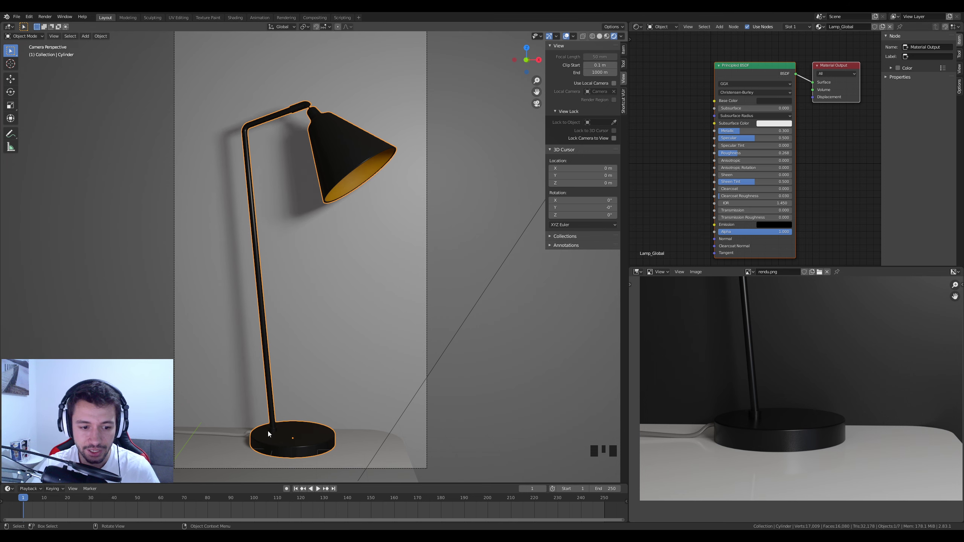
shift+middle_drag(292, 428, 306, 309)
scroll(311, 358, up, 4)
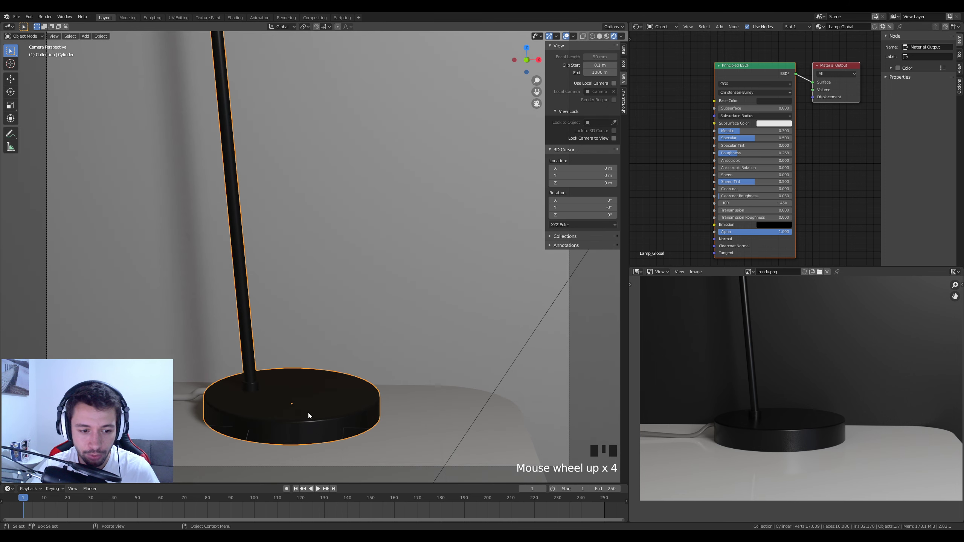
scroll(350, 202, down, 3)
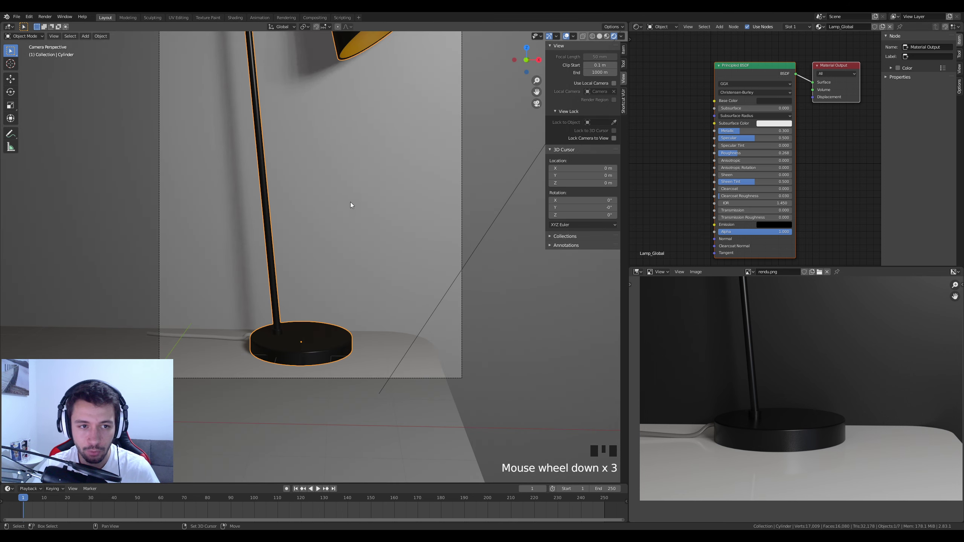
shift+middle_drag(350, 202, 384, 362)
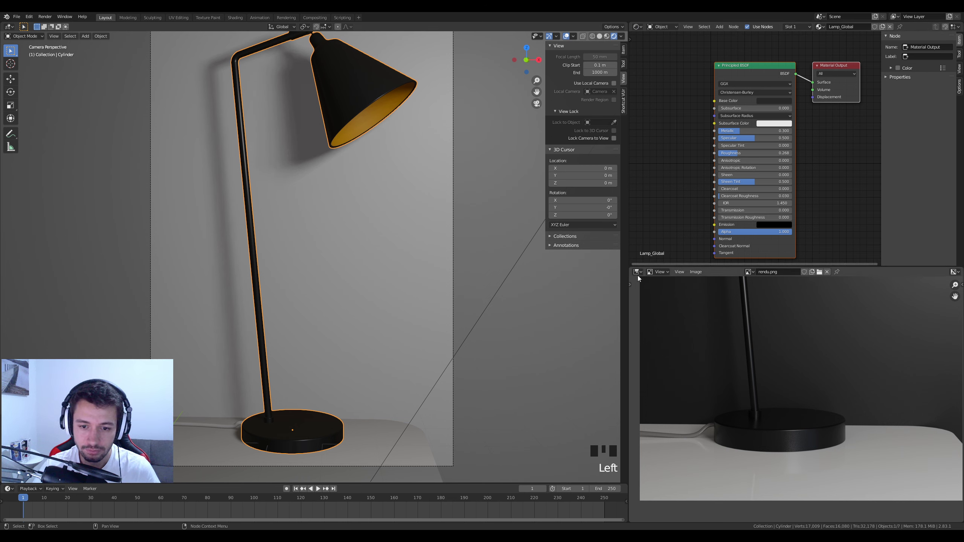
Step: Show the render properties in place of the reference image and enable Screen Space Reflections, comparing the lamp base with and without it
click(638, 274)
click(850, 308)
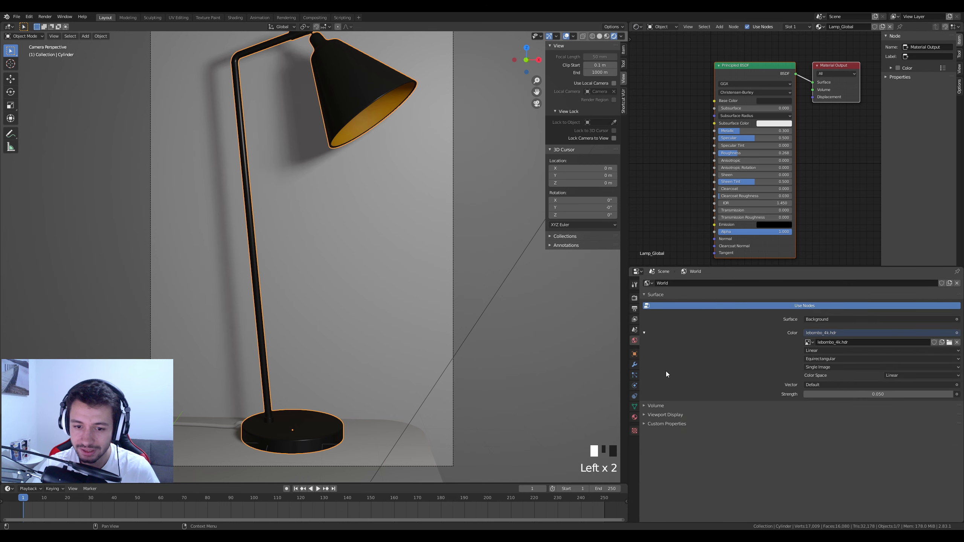
click(636, 303)
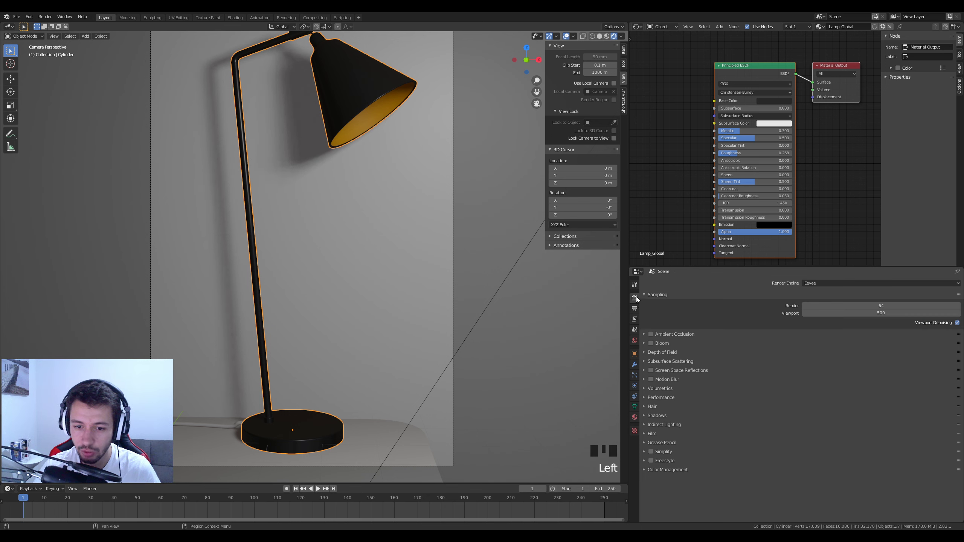
click(651, 372)
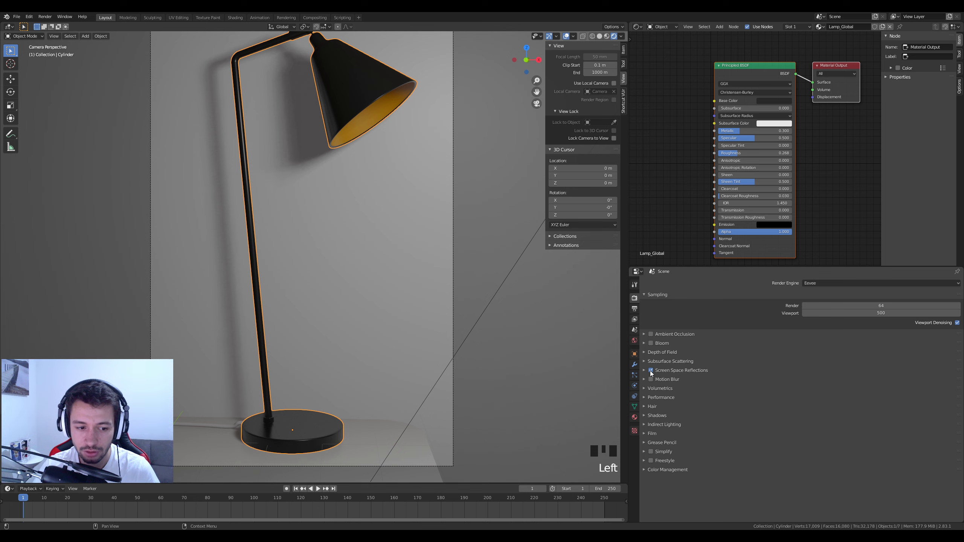
click(651, 372)
scroll(284, 442, up, 2)
scroll(300, 431, up, 2)
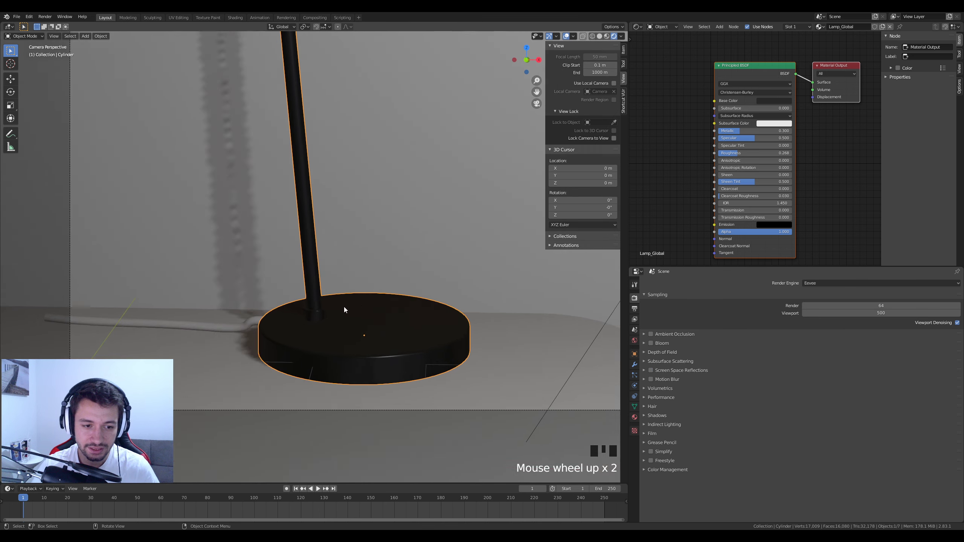
shift+middle_drag(345, 308, 312, 319)
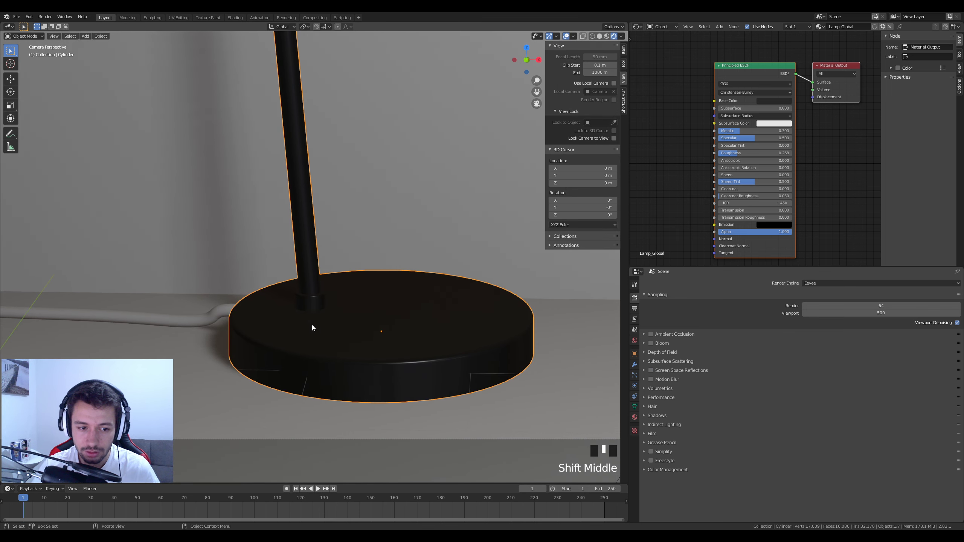
click(651, 370)
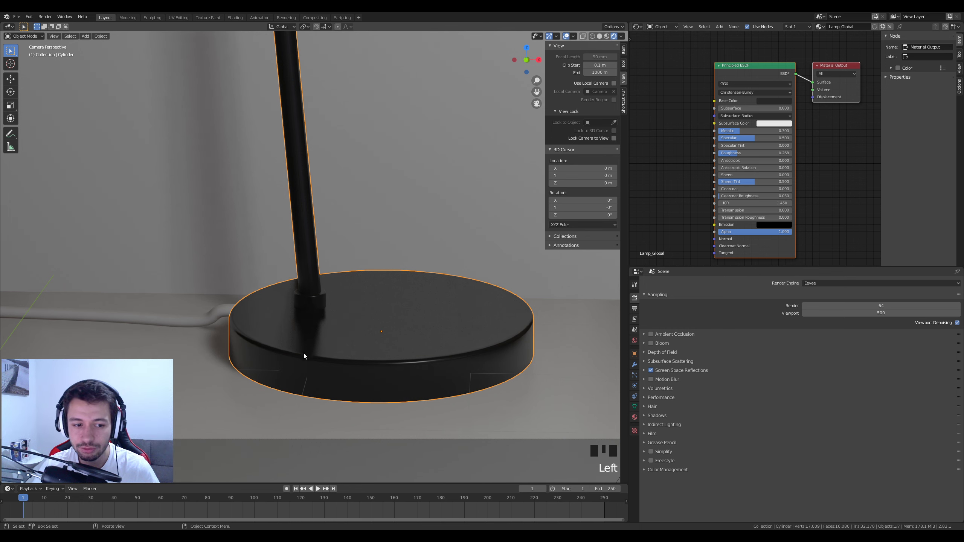
Step: Turn off Half Res Trace in the Screen Space Reflections settings
click(644, 371)
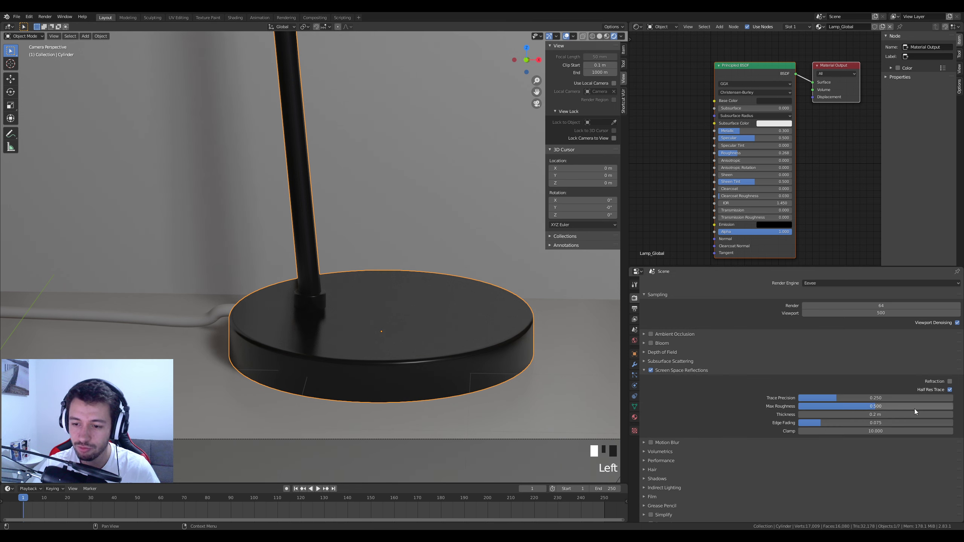
click(951, 390)
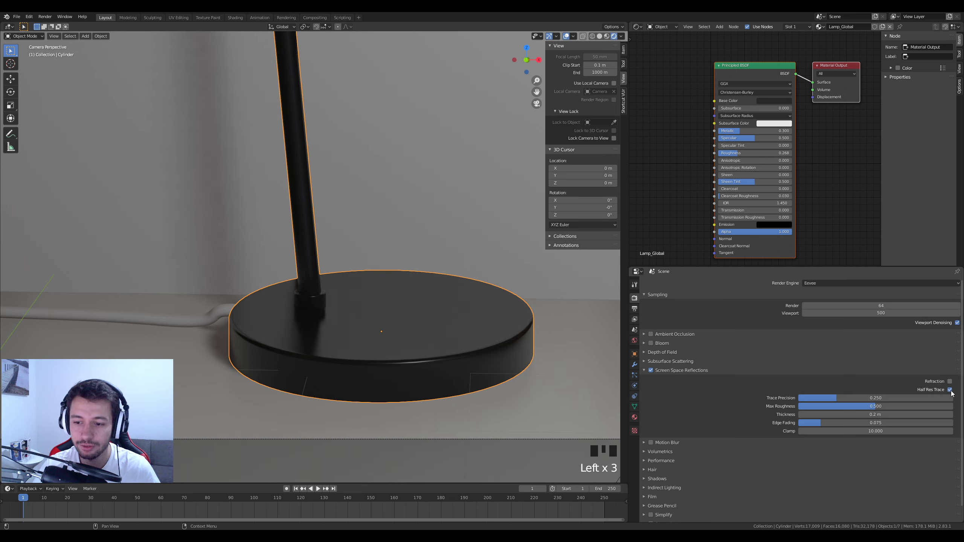
click(950, 390)
click(644, 370)
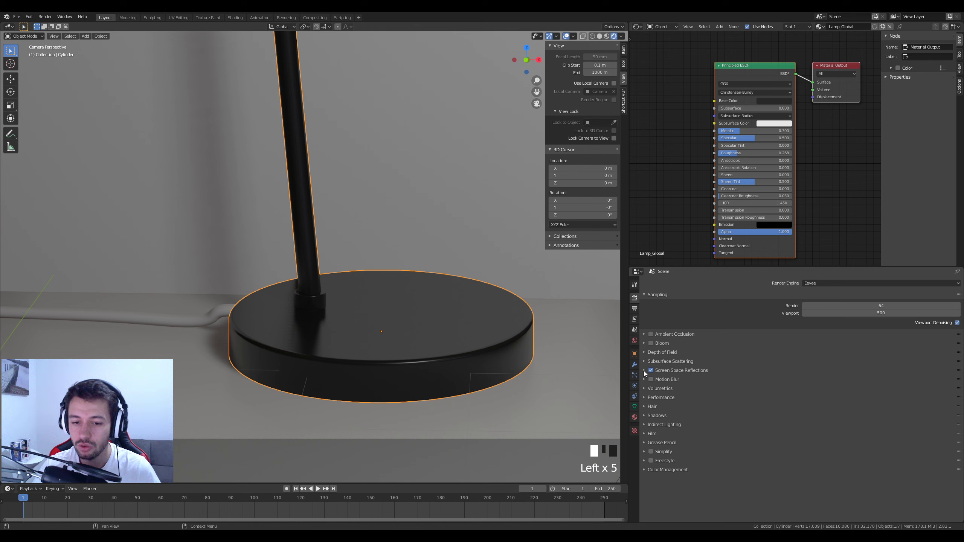
Step: Bring back the reference image in place of the render properties and frame the lamp base for comparison
click(638, 271)
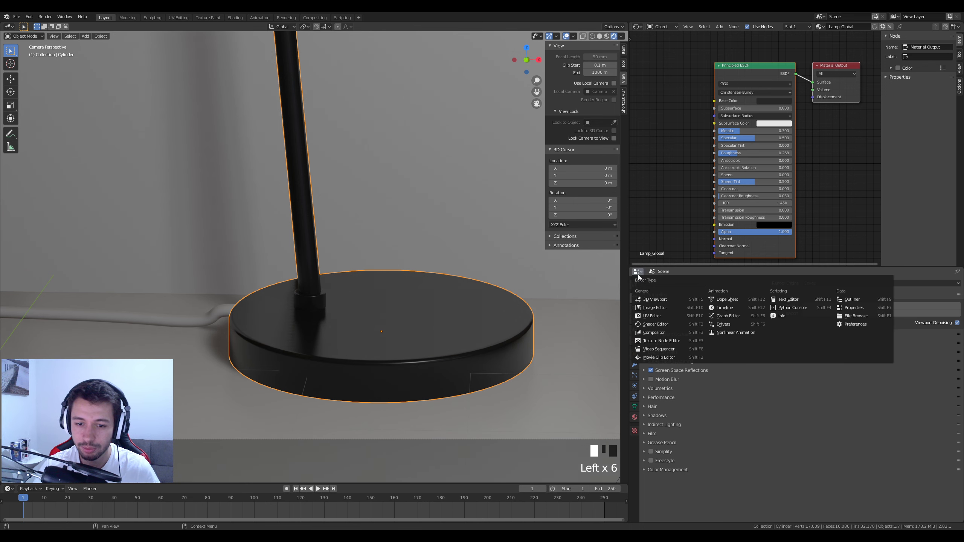
click(672, 307)
scroll(756, 315, down, 2)
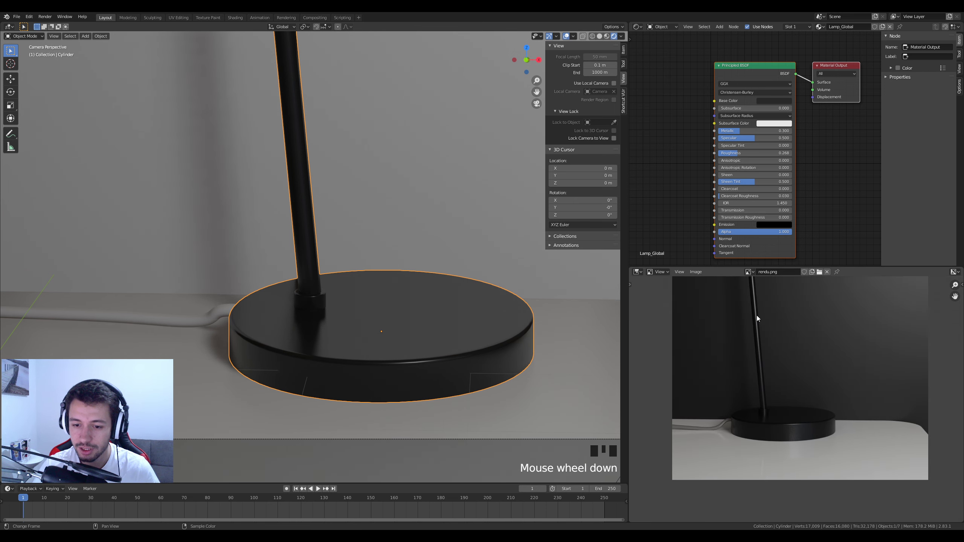
shift+middle_drag(482, 298, 432, 331)
scroll(778, 407, up, 3)
Step: Try a higher Metallic value on Lamp_Global, undo it, and lower the Roughness to about 0.227
drag(749, 131, 752, 130)
key(ctrl+z)
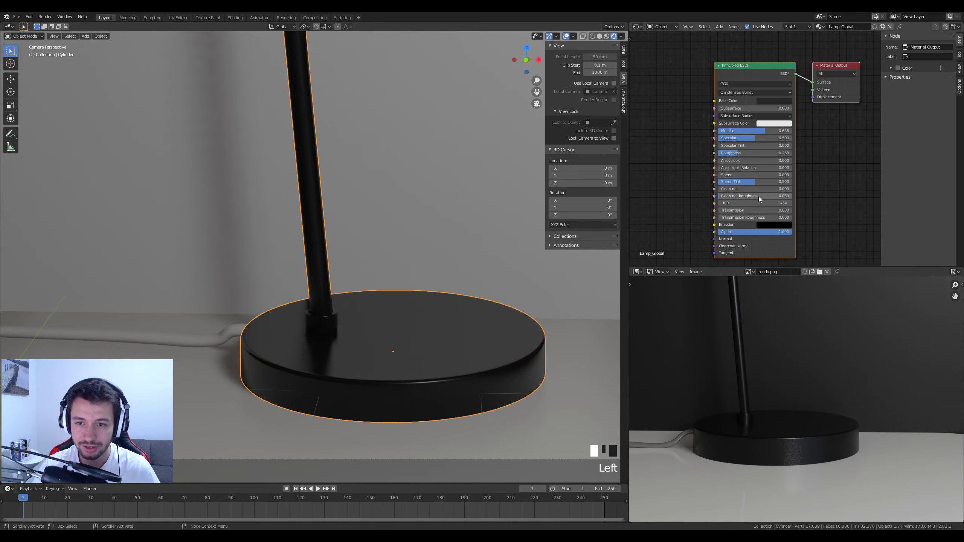
mouse_move(744, 153)
mouse_down()
mouse_move(715, 154)
mouse_move(748, 152)
mouse_up()
key(ctrl+z)
key(ctrl+z)
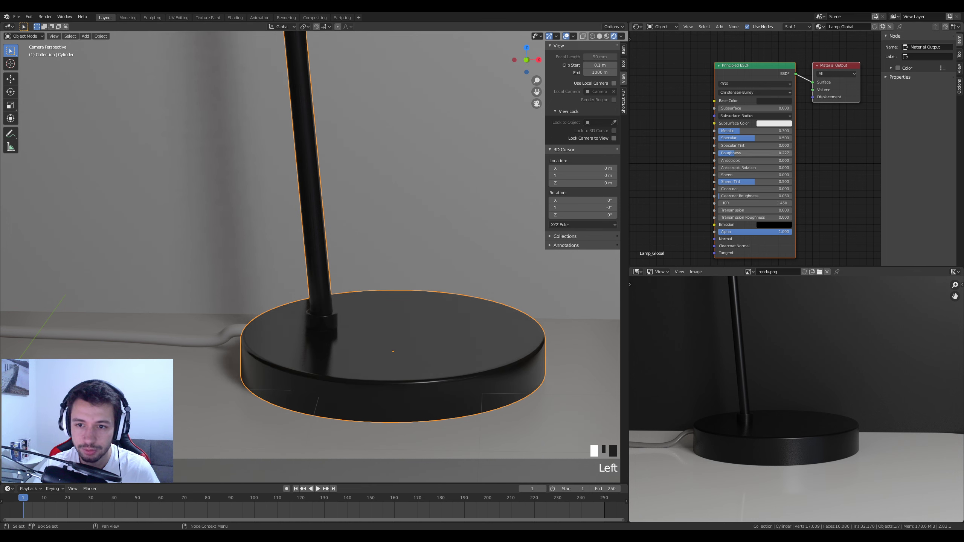
double_click(744, 152)
text(0.225+)
key(Return)
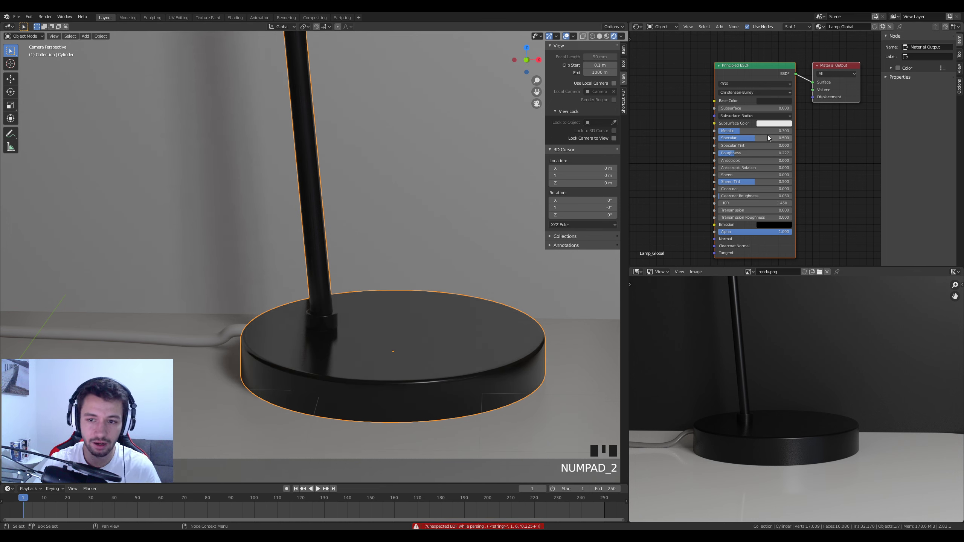
Step: Try replacing the material in the lamp's first slot with Lamp_Gold, and undo the replacement
scroll(421, 253, down, 3)
shift+middle_drag(416, 255, 418, 409)
shift+middle_drag(427, 190, 386, 267)
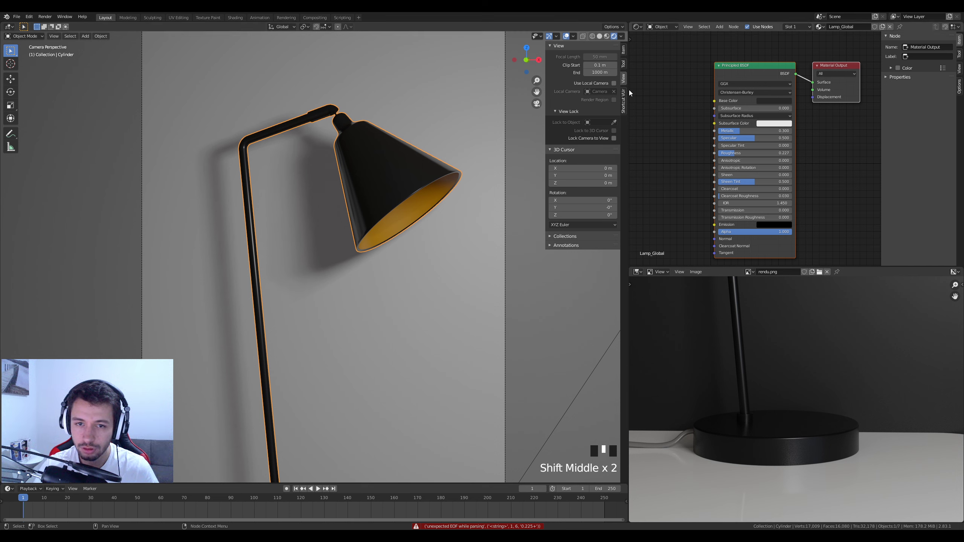
click(819, 29)
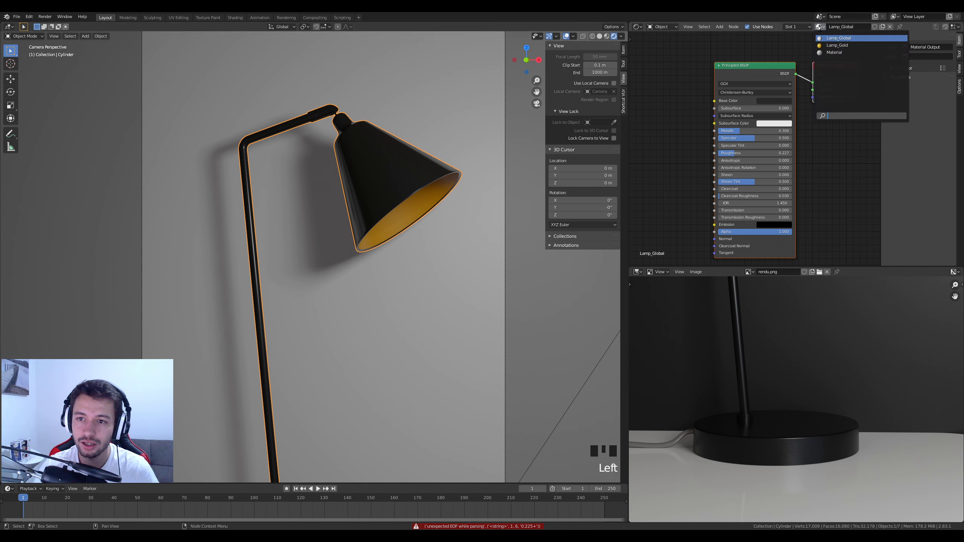
click(821, 46)
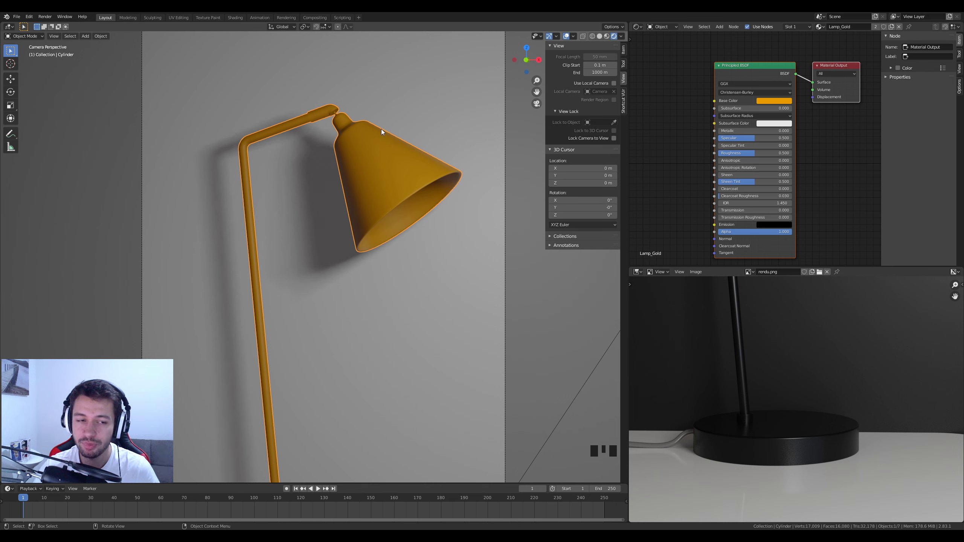
key(ctrl+z)
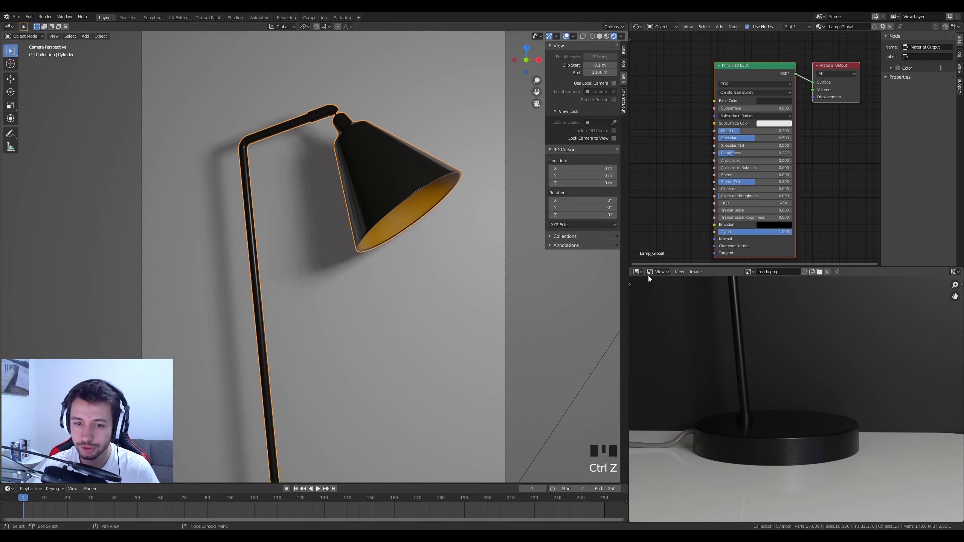
Step: Make the Lamp_Gold slot active in the lamp's material properties and restore the reference image in that area
click(638, 272)
click(855, 308)
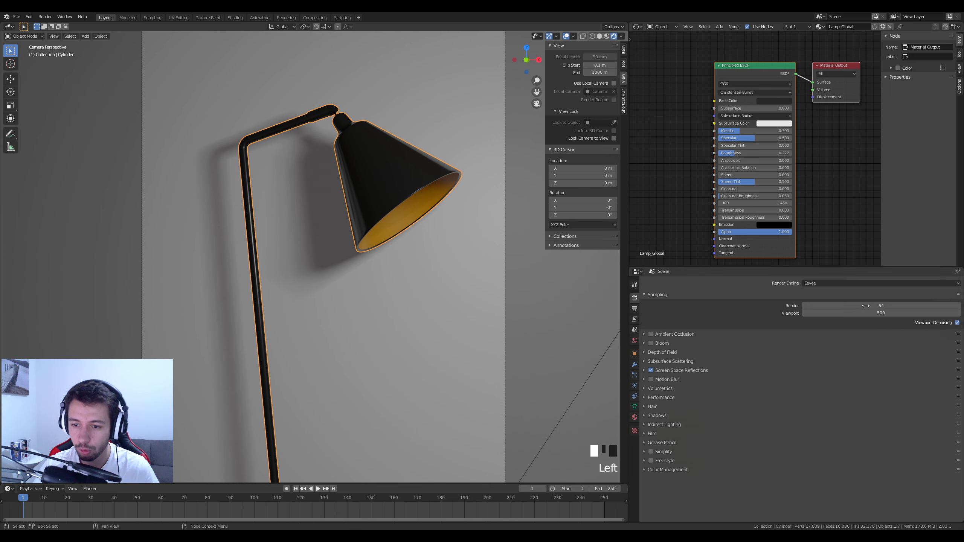
click(634, 417)
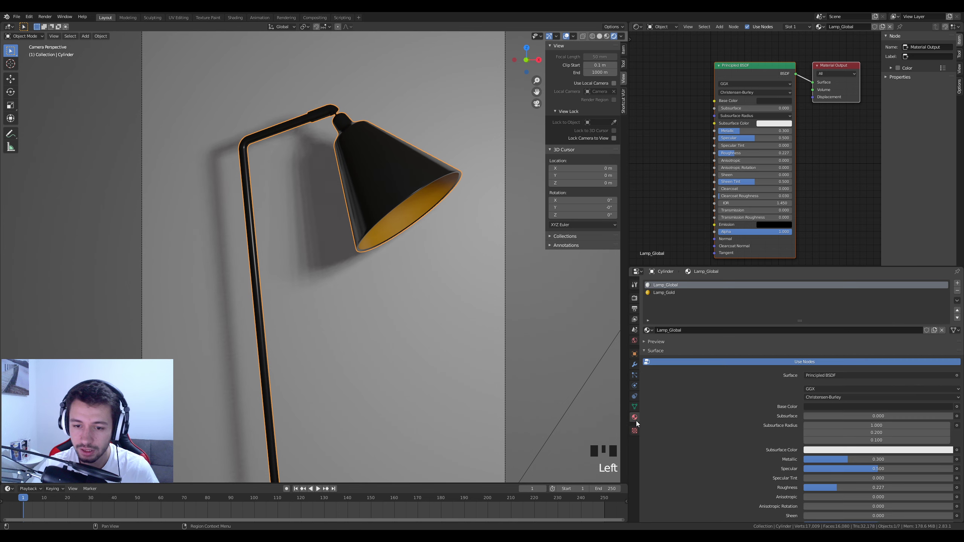
click(665, 292)
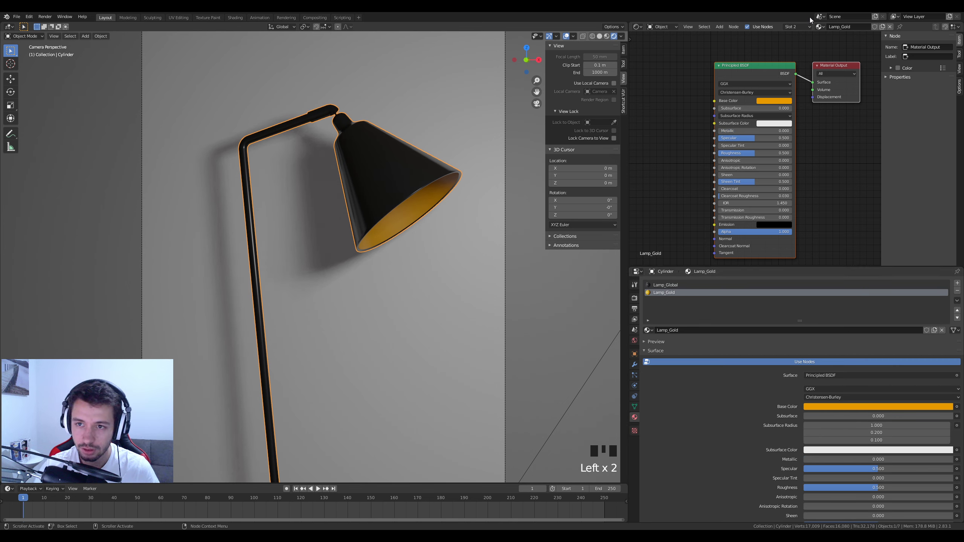
click(637, 271)
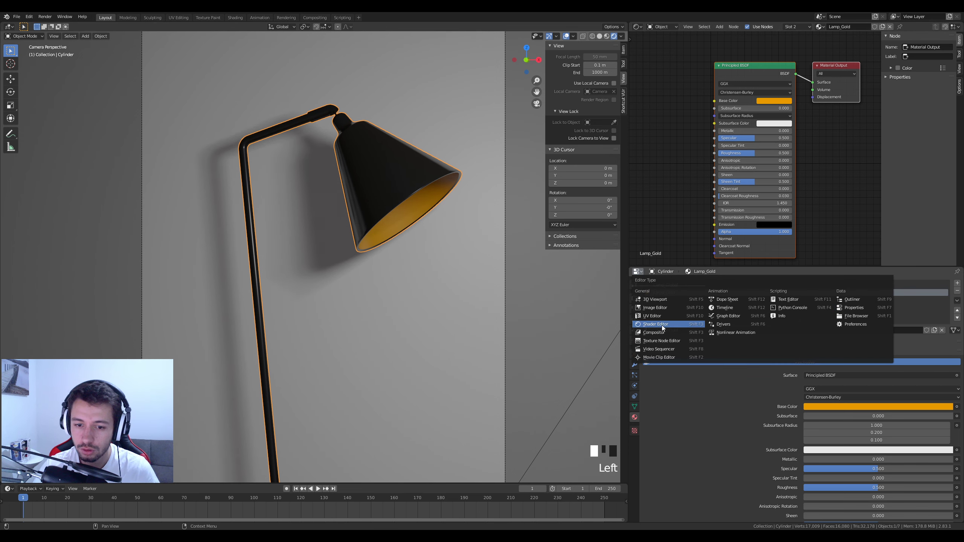
click(664, 308)
Step: Set Lamp_Gold's Metallic to 1 and Roughness to about 0.19, using the reference's inner shade as guide
middle_drag(766, 338, 783, 346)
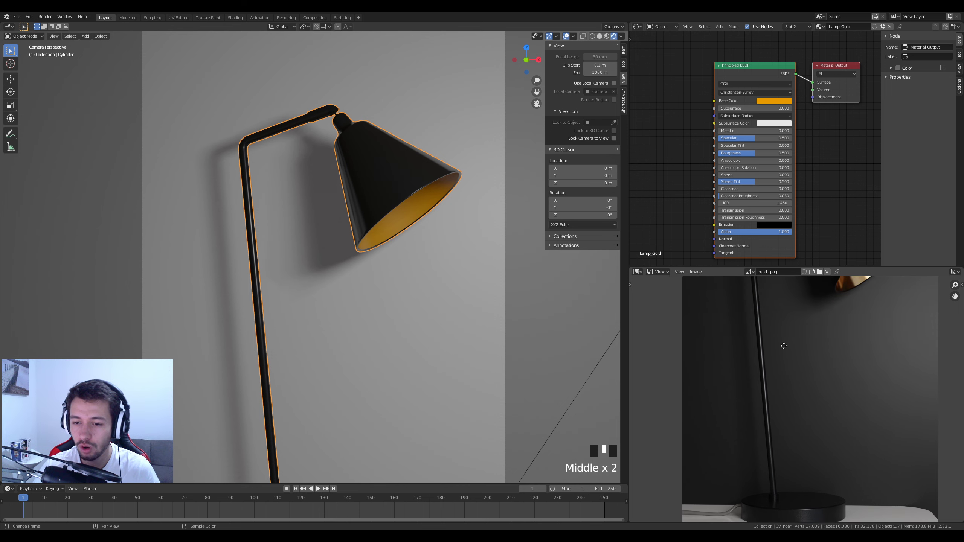
scroll(832, 389, up, 2)
middle_drag(832, 389, 834, 378)
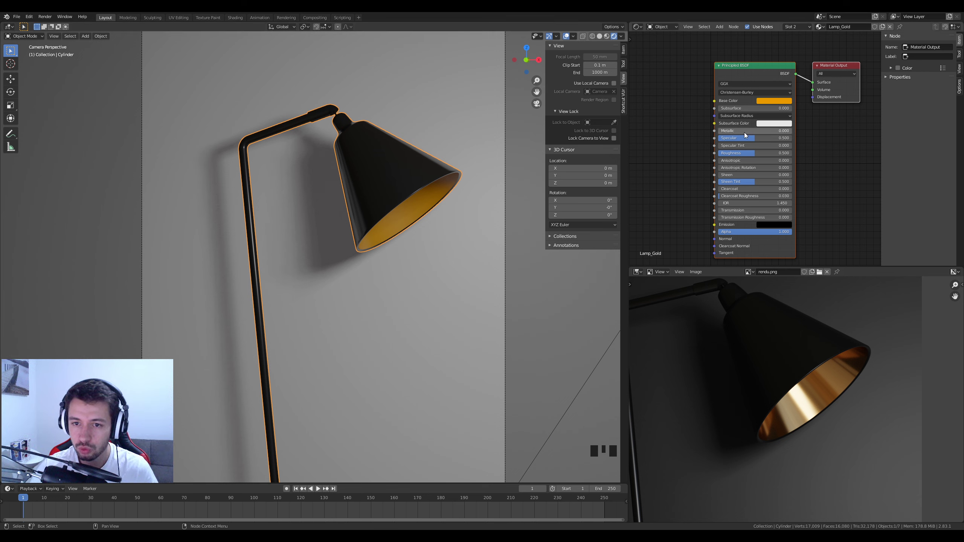
drag(745, 131, 791, 131)
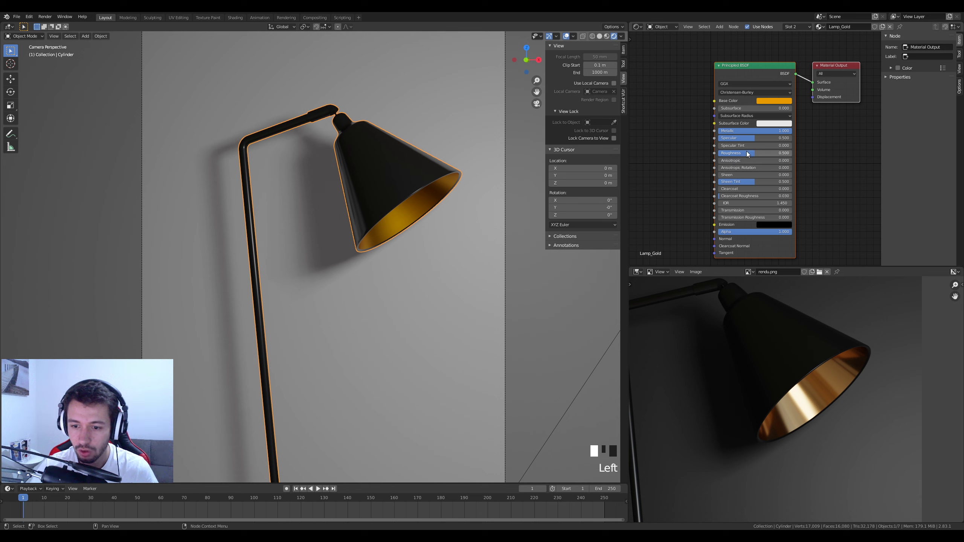
mouse_move(747, 152)
mouse_down()
mouse_move(720, 152)
mouse_move(734, 153)
mouse_up()
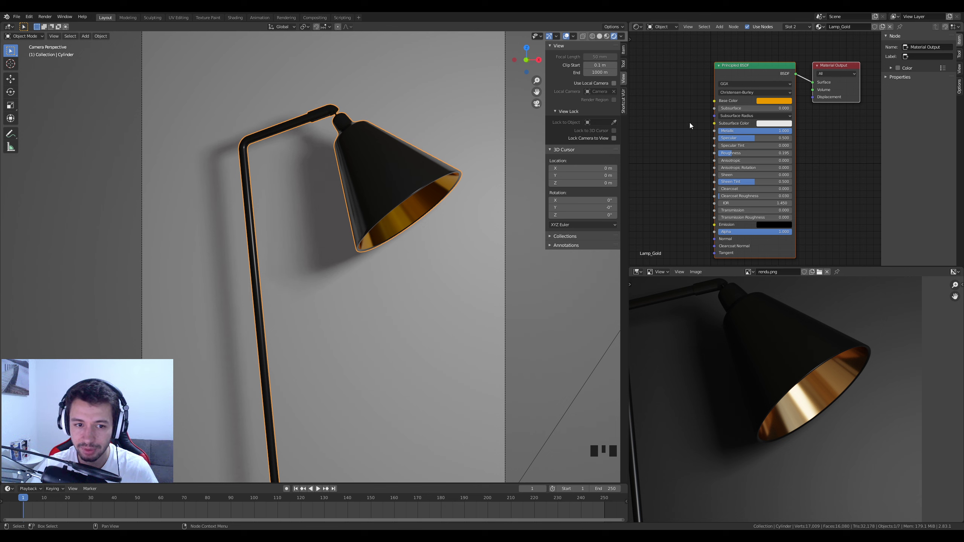
Step: Try shifting Lamp_Gold's Base Color on the colour wheel to a strongly saturated yellow-orange
click(777, 100)
click(771, 152)
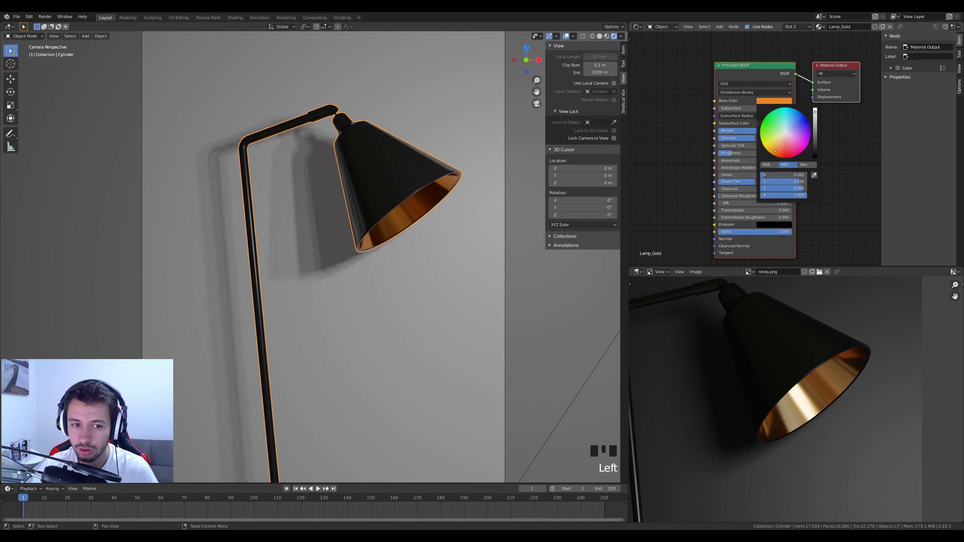
mouse_move(771, 152)
mouse_down()
mouse_move(780, 156)
mouse_move(770, 153)
mouse_up()
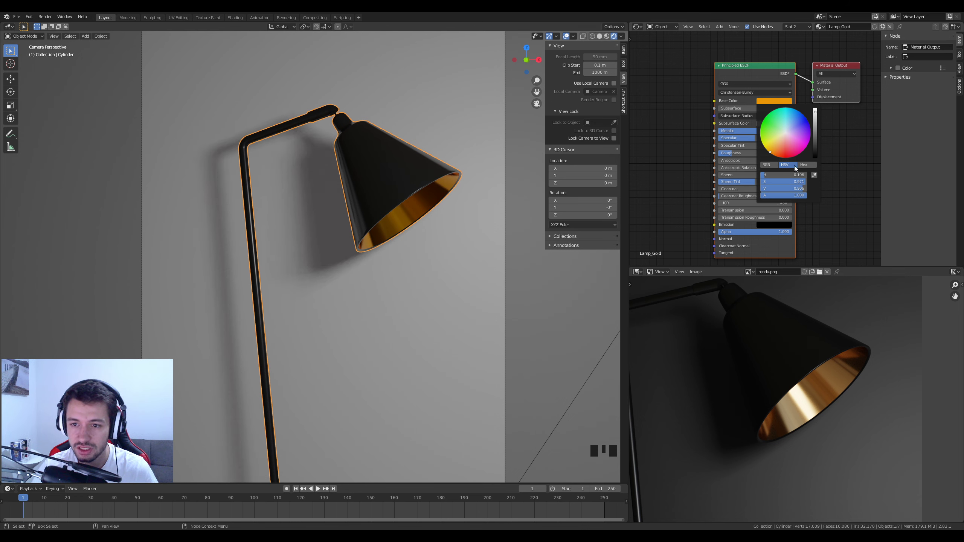
Step: Try sampling Lamp_Gold's Base Color with the eyedropper from several spots on the reference's golden inner shade
click(815, 175)
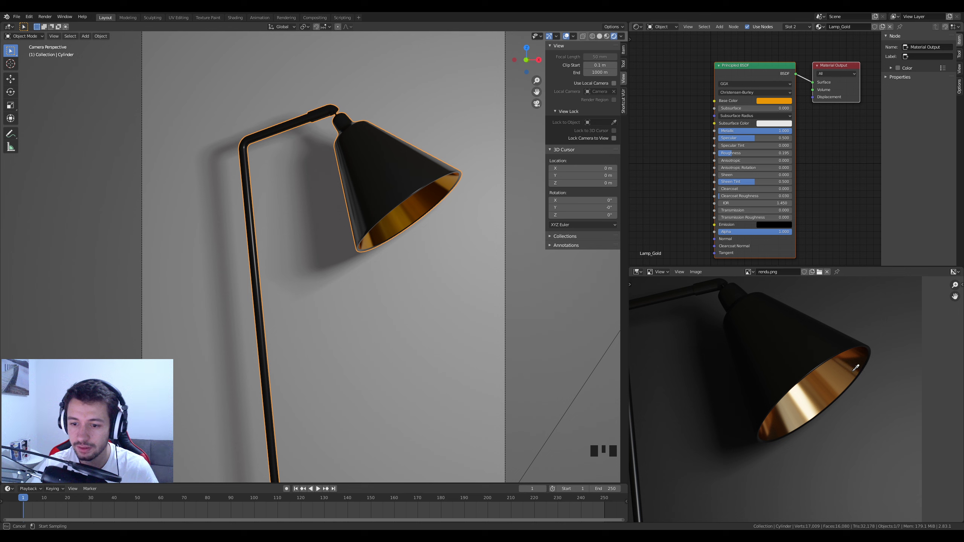
click(828, 385)
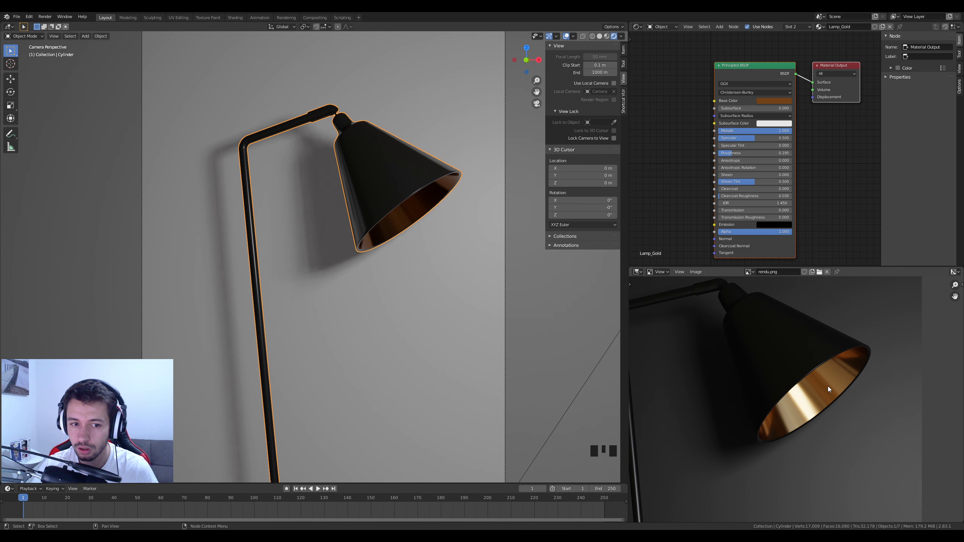
click(781, 102)
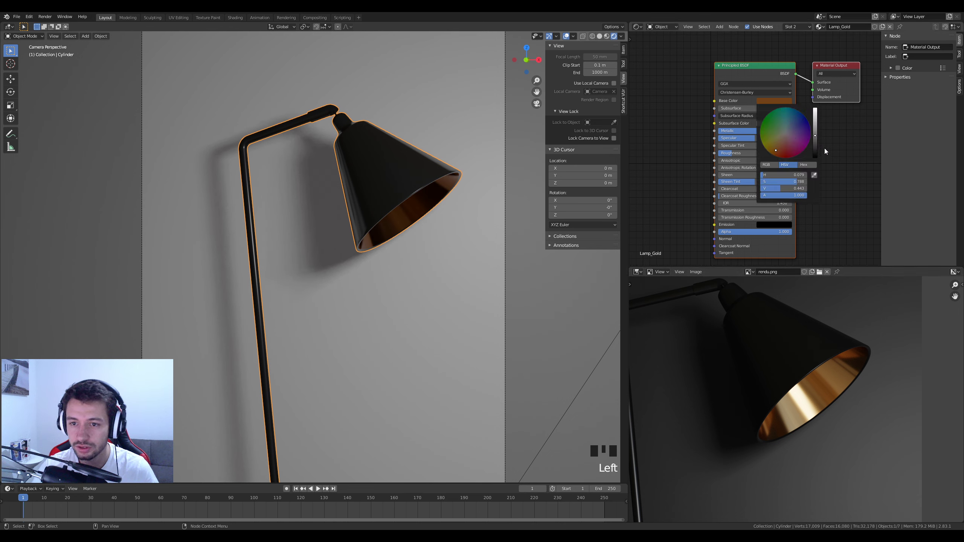
click(814, 175)
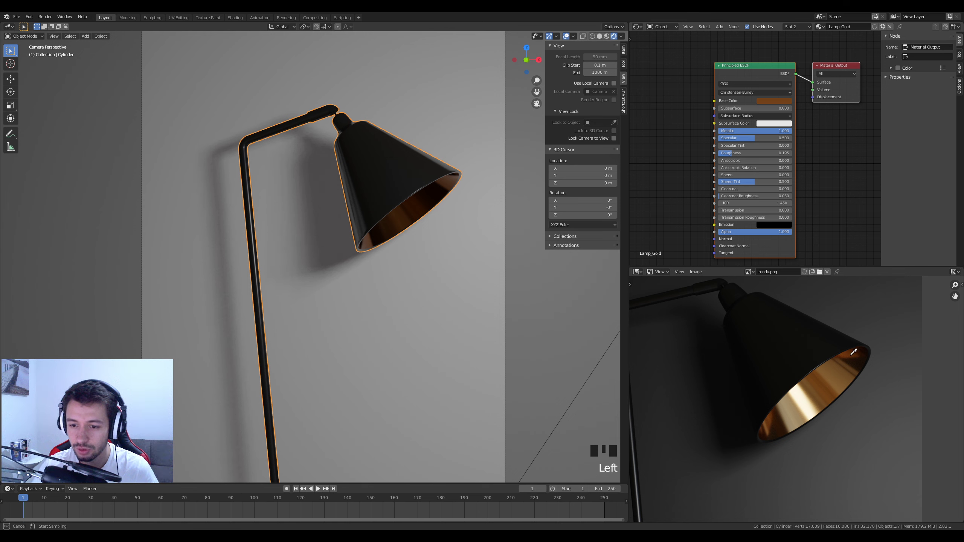
click(850, 345)
click(782, 101)
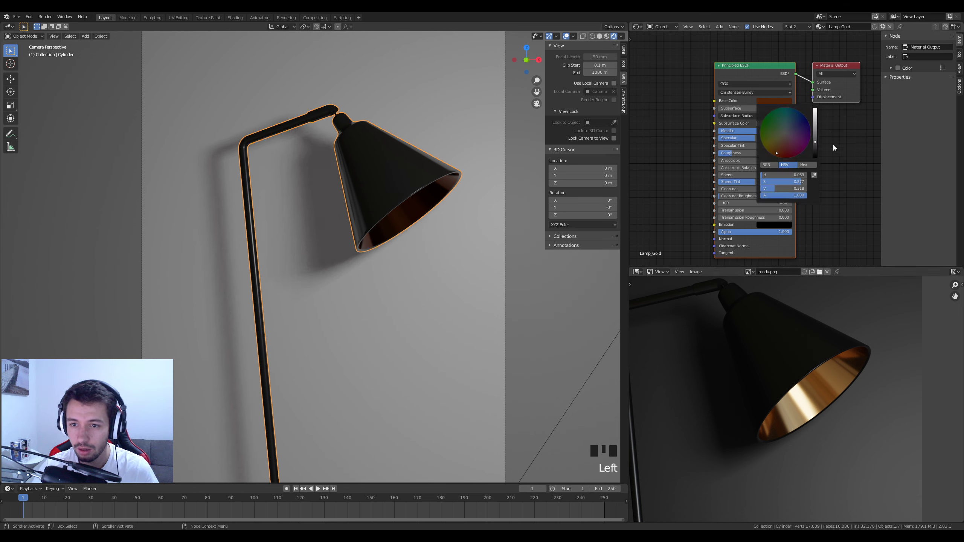
click(815, 174)
click(806, 401)
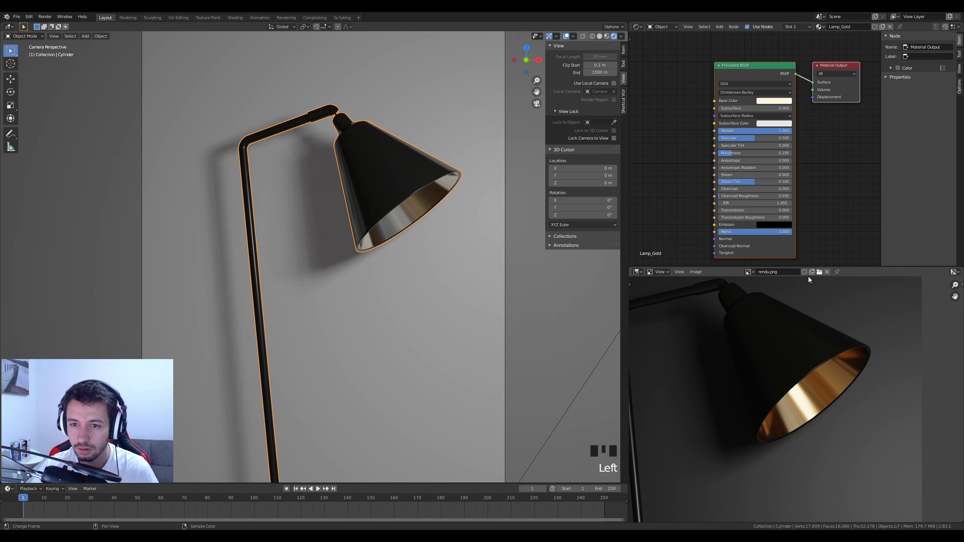
Step: Sample Lamp_Gold's Base Color from the lower edge of the reference's inner shade, and adjust it to a bright, pale golden orange
click(788, 102)
click(815, 172)
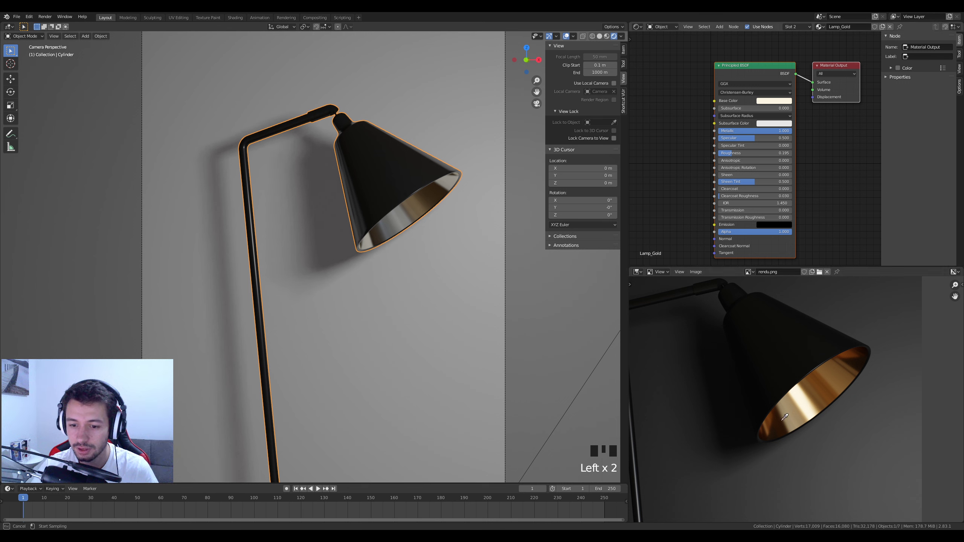
click(771, 420)
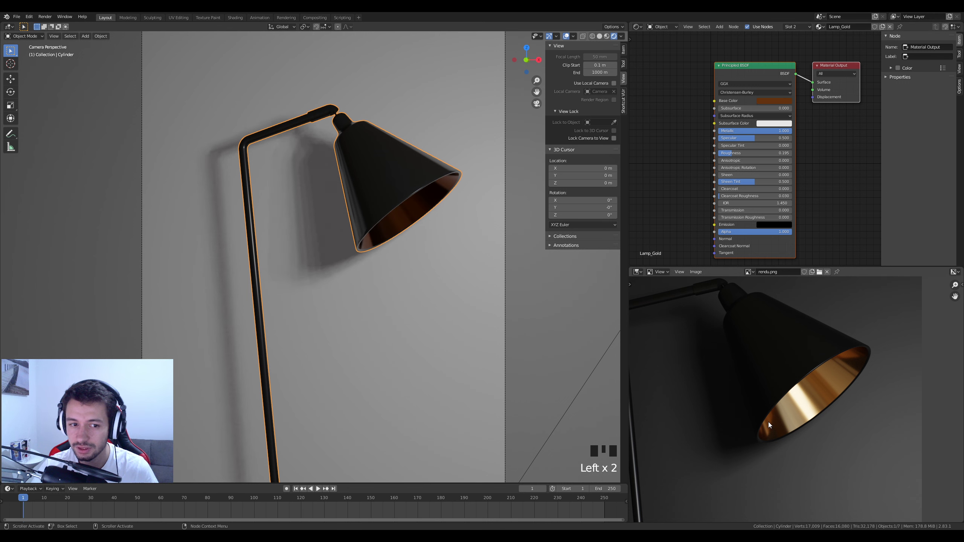
click(774, 100)
drag(815, 139, 815, 107)
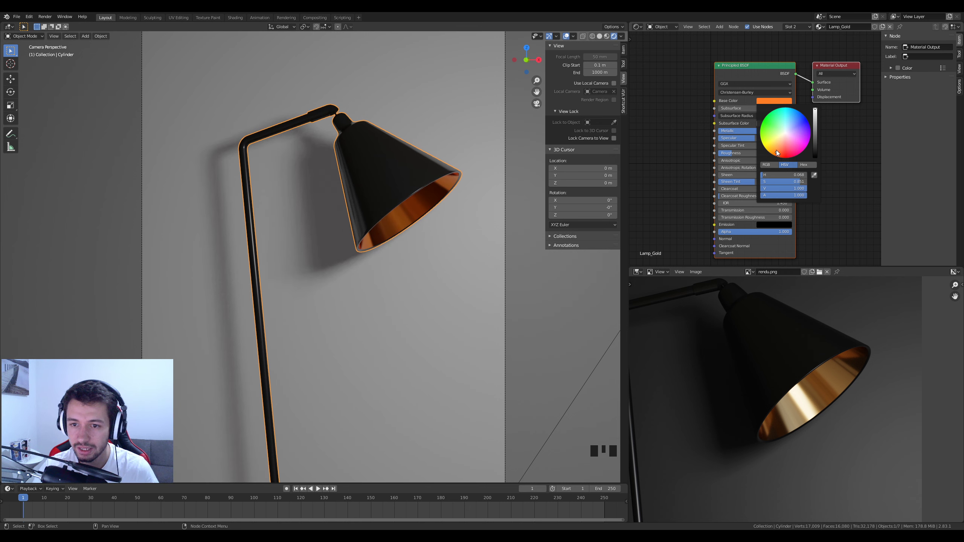
drag(777, 153, 774, 149)
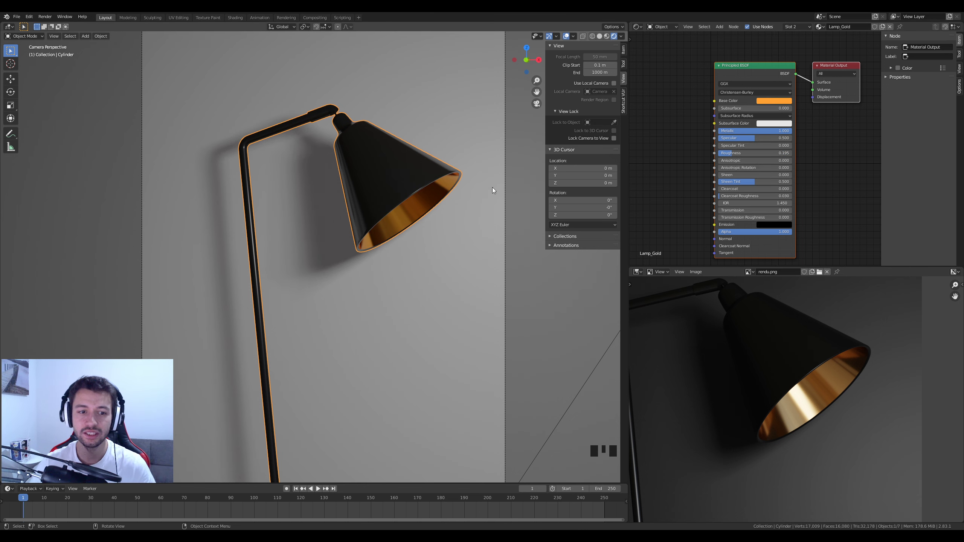
click(765, 100)
drag(775, 150, 776, 145)
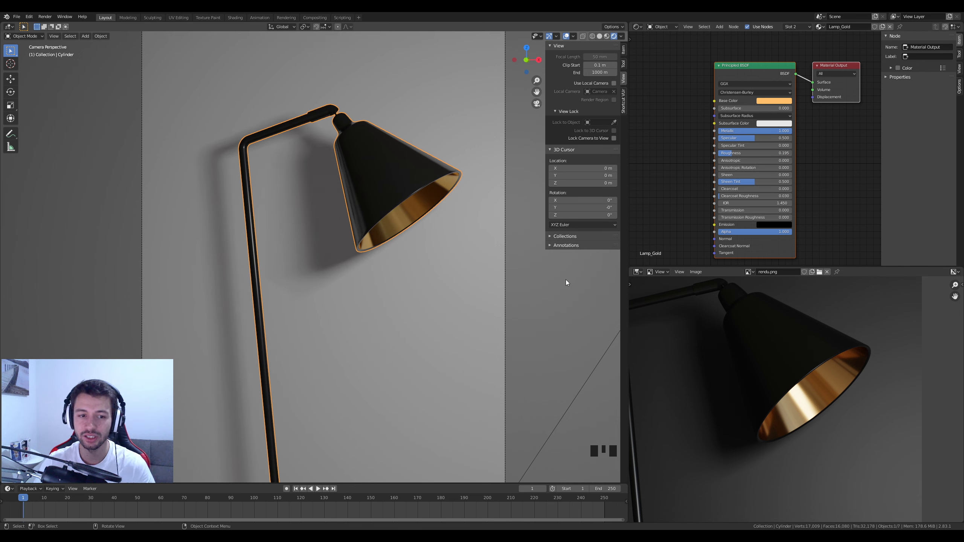
Step: Add a new material to the power cable beside the lamp's base, using the reference's base area as guide
click(570, 311)
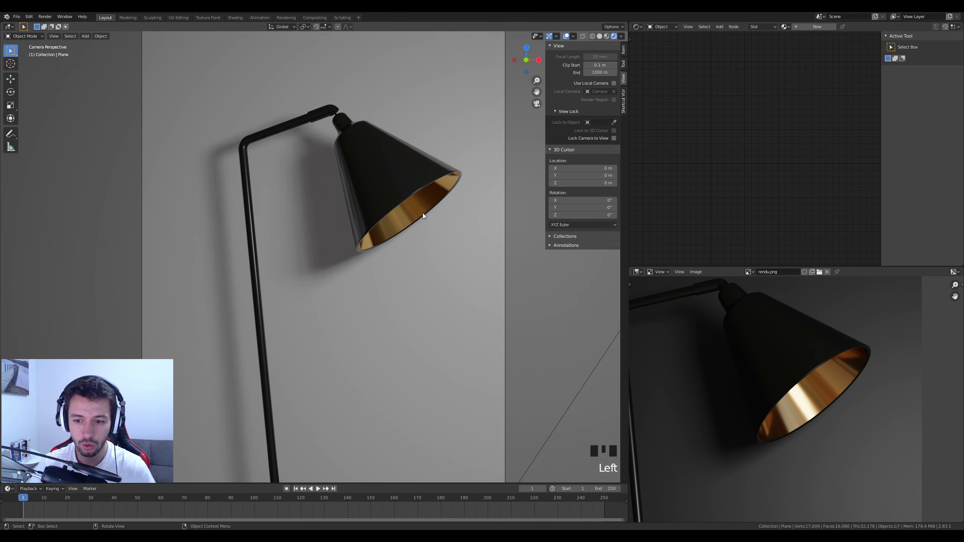
shift+middle_drag(396, 209, 395, 256)
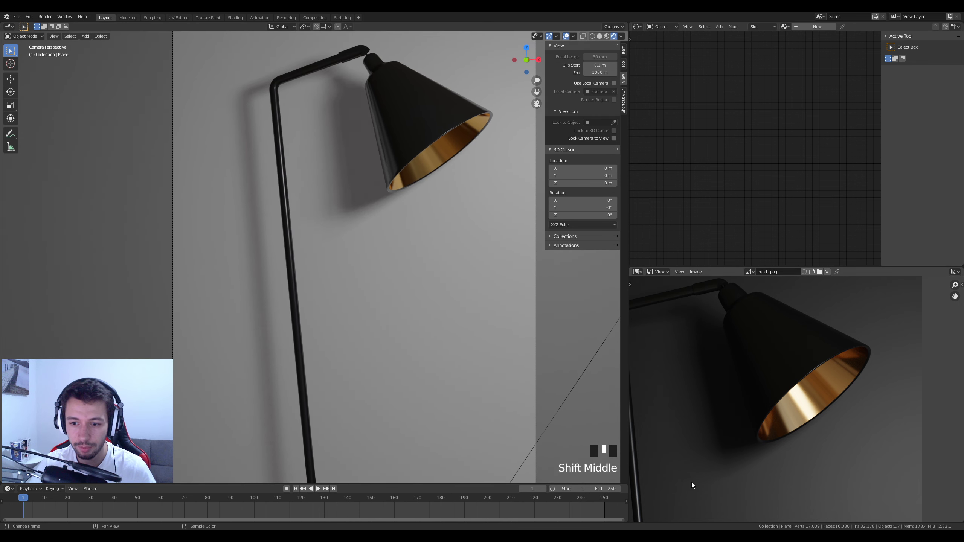
middle_drag(705, 435, 764, 515)
middle_drag(729, 418, 756, 407)
scroll(486, 395, down, 4)
shift+middle_drag(420, 385, 485, 356)
scroll(428, 388, up, 2)
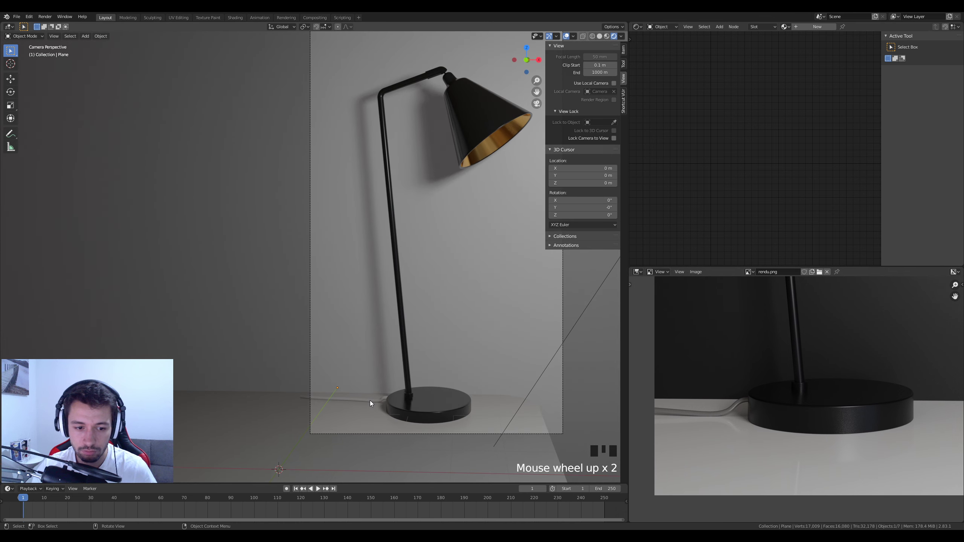
click(371, 402)
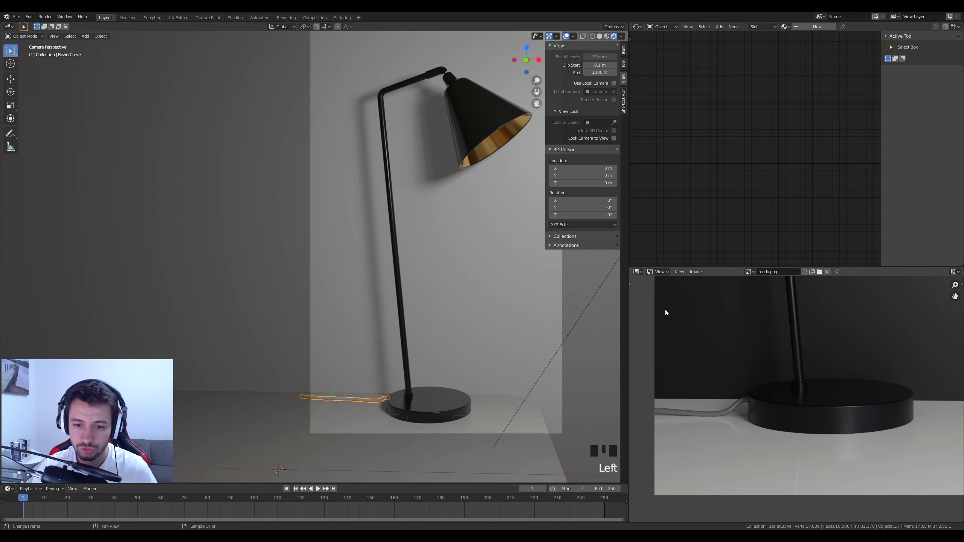
click(812, 25)
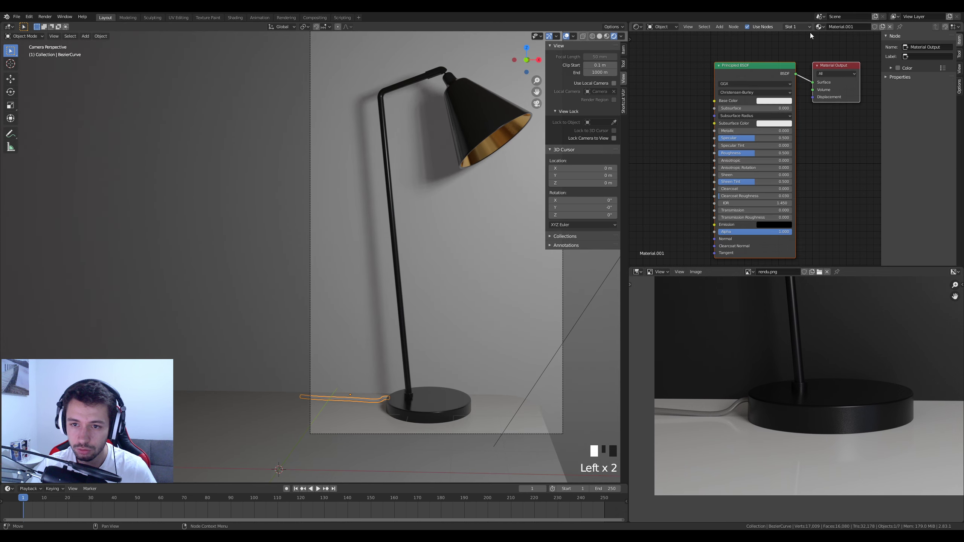
Step: Give the cable's material a dark grey Base Color, a Metallic of about 0.677 and a Roughness of about 0.168
middle_drag(796, 179, 774, 164)
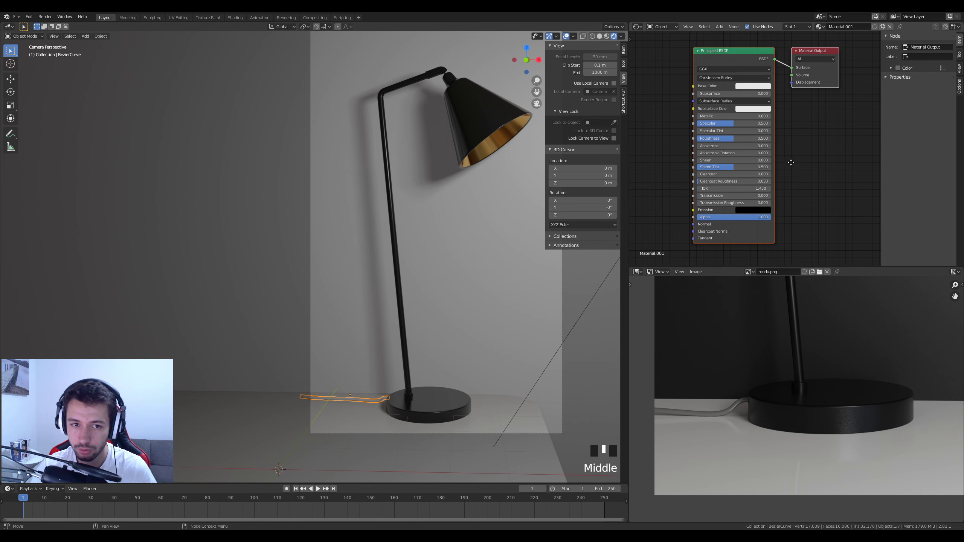
click(746, 85)
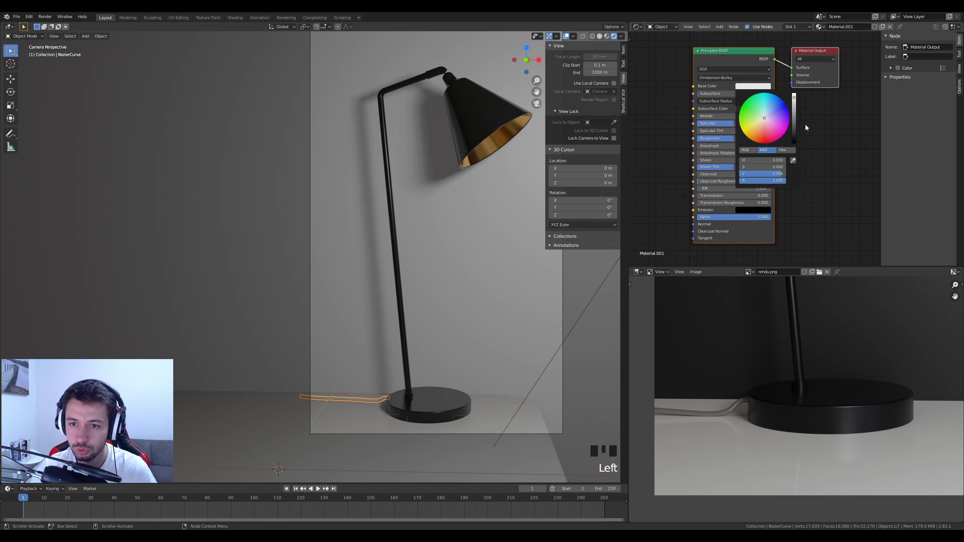
drag(793, 118, 794, 129)
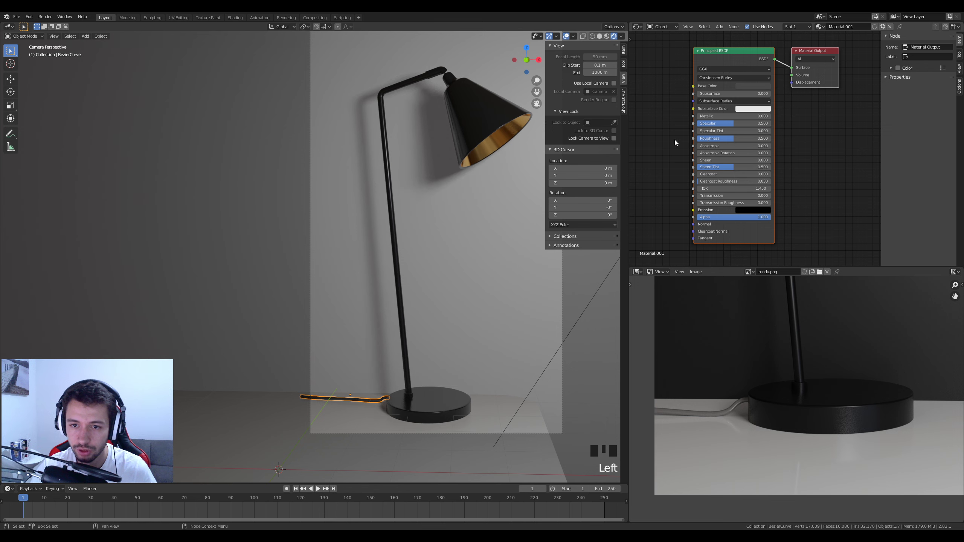
drag(727, 116, 709, 141)
Step: Inspect the cable up close and replace the reference image with the Properties editor showing its material
scroll(424, 385, up, 2)
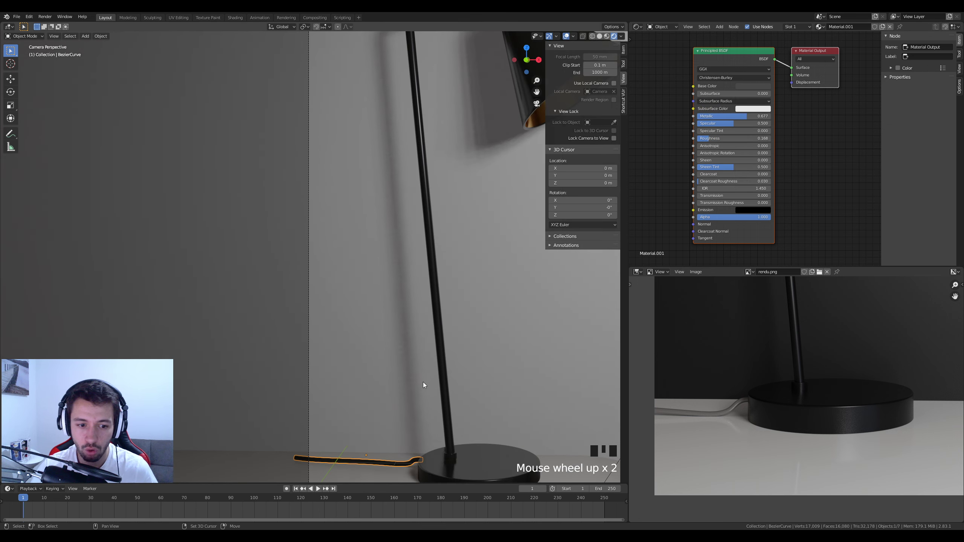
shift+middle_drag(423, 382, 261, 304)
click(261, 304)
scroll(450, 390, up, 3)
shift+middle_drag(450, 389, 436, 374)
click(435, 373)
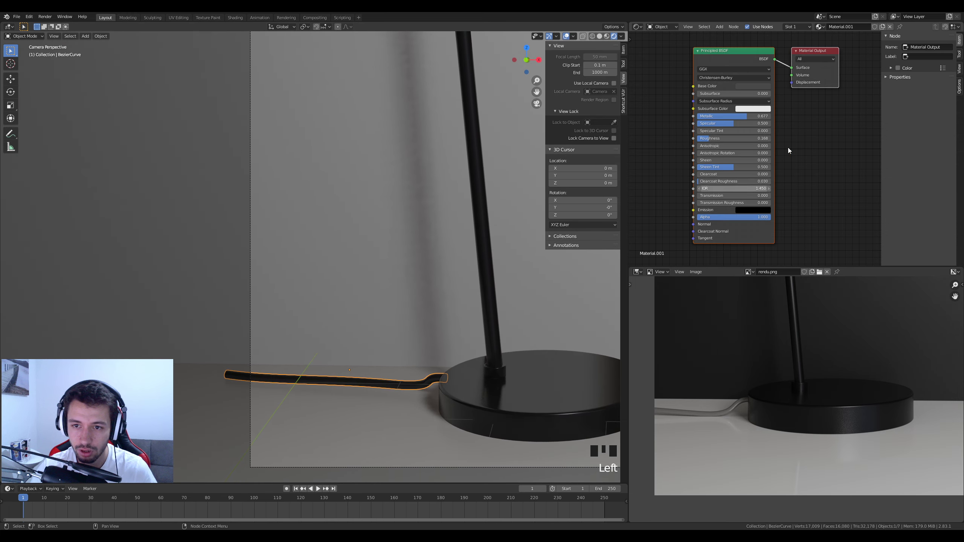
click(638, 272)
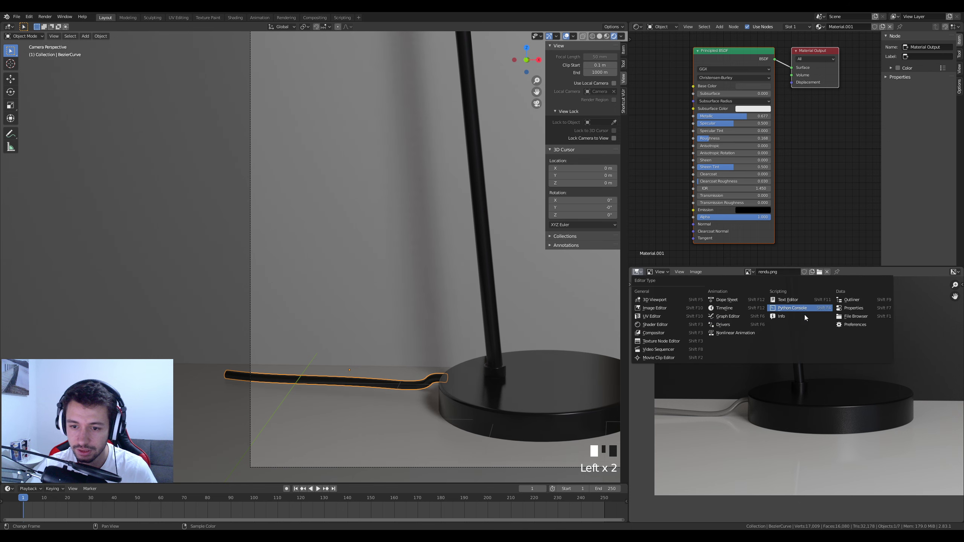
click(853, 308)
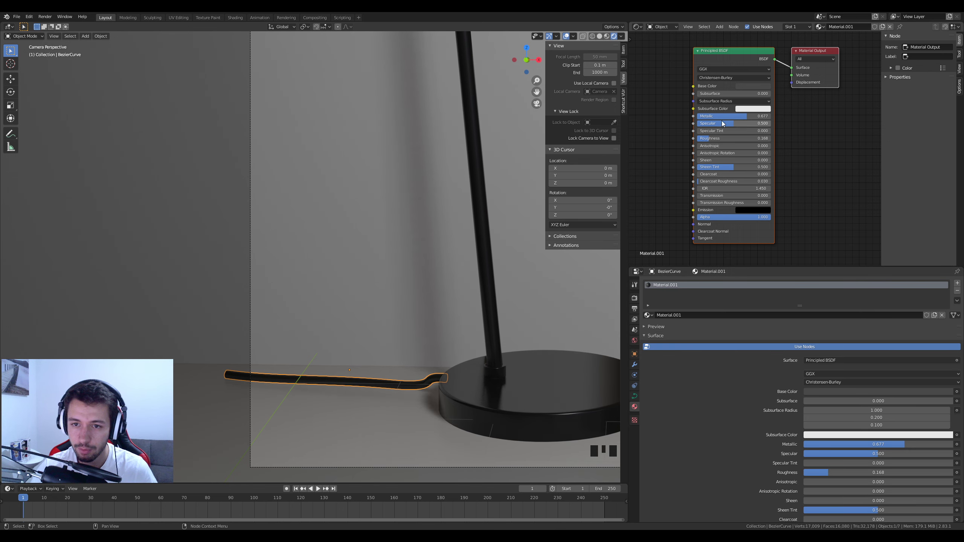
Step: Set the cable material's Base Color to light grey, Metallic to about 0.773 and Roughness to about 0.155
click(755, 86)
drag(793, 133, 794, 108)
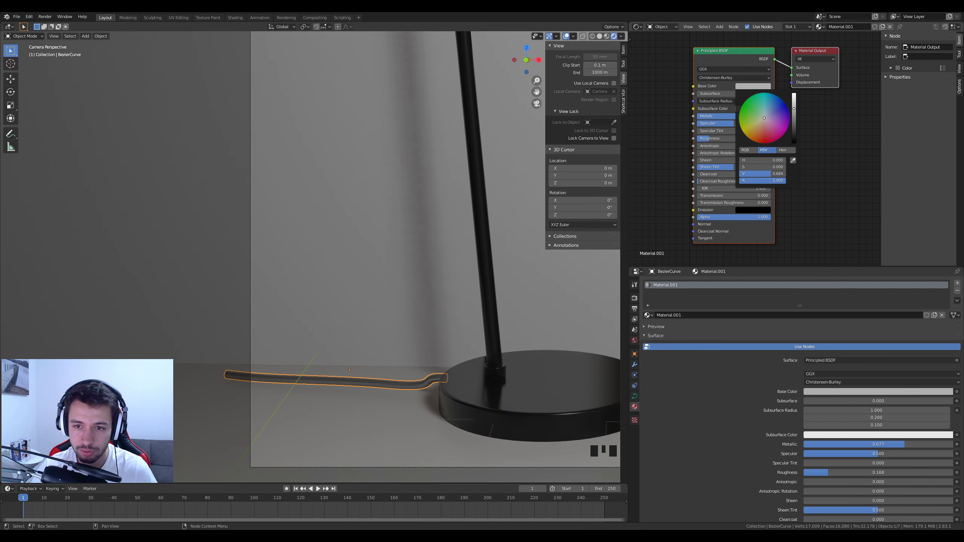
click(763, 87)
drag(793, 109, 718, 138)
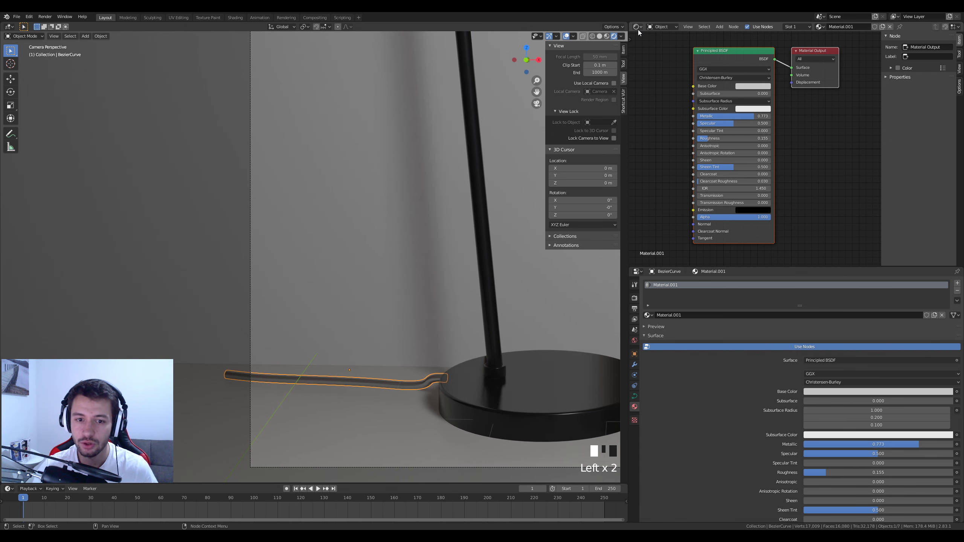
Step: Add a new material to the tabletop under the lamp and set its Roughness to about 0.232
shift+middle_drag(523, 308, 350, 265)
scroll(416, 261, down, 4)
shift+middle_drag(415, 261, 431, 369)
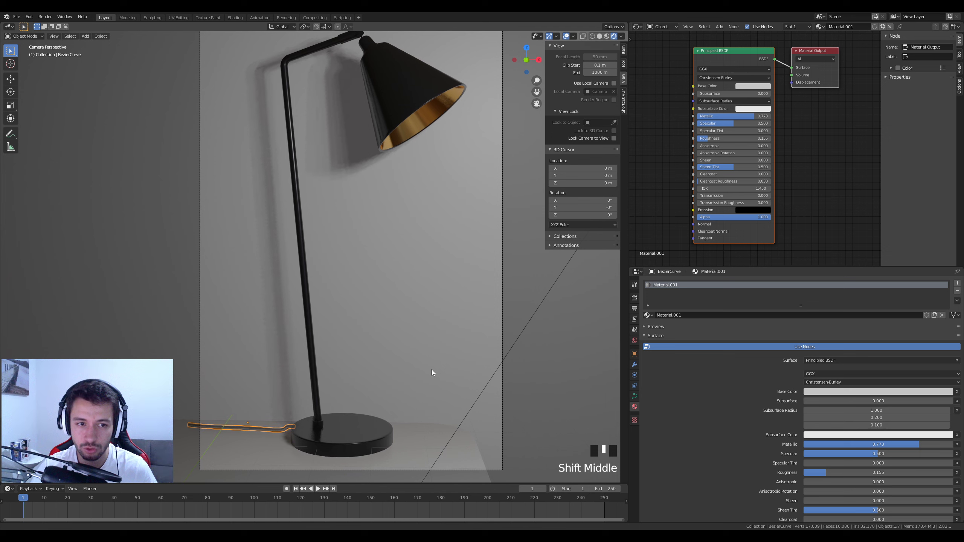
shift+middle_drag(441, 269, 422, 213)
click(451, 351)
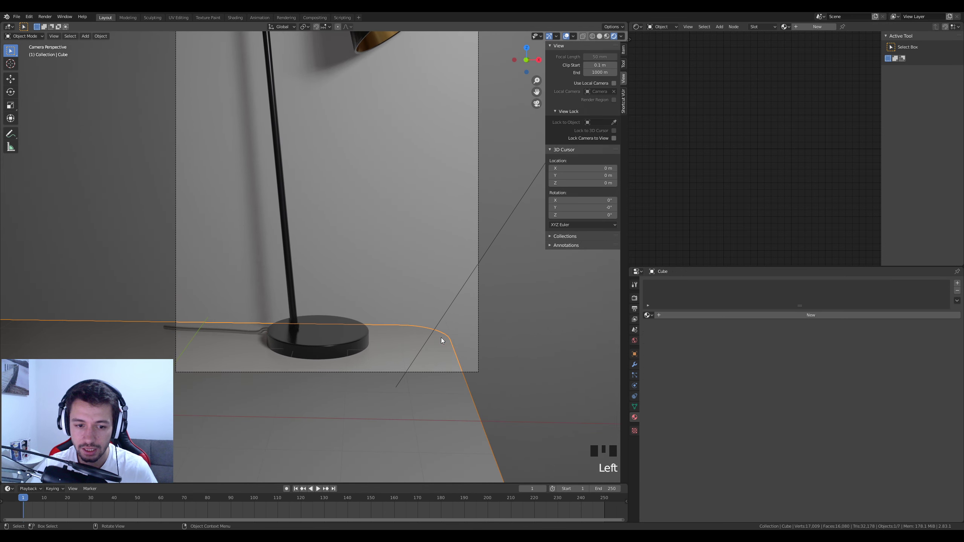
click(685, 315)
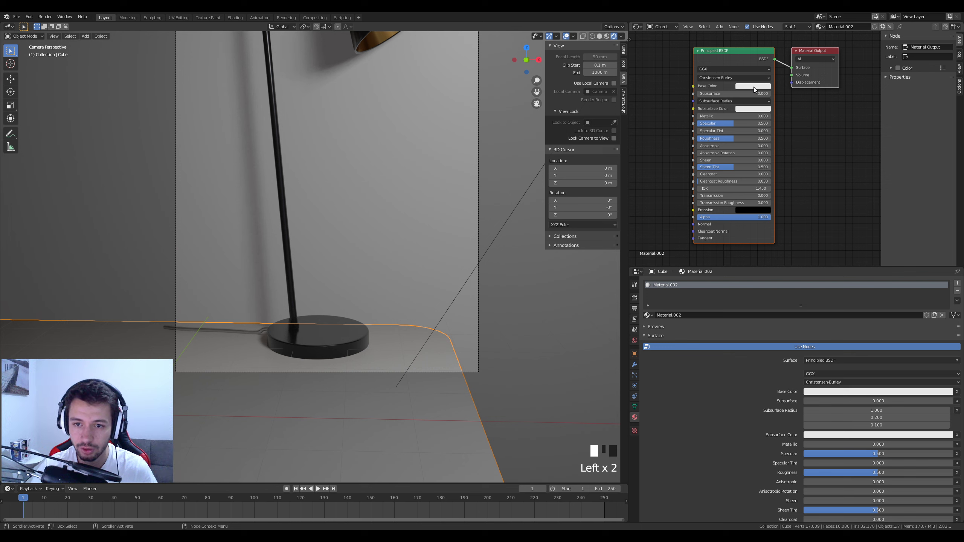
mouse_move(728, 142)
mouse_down()
mouse_move(698, 142)
mouse_move(715, 138)
mouse_up()
scroll(307, 348, up, 3)
shift+middle_drag(307, 349, 363, 329)
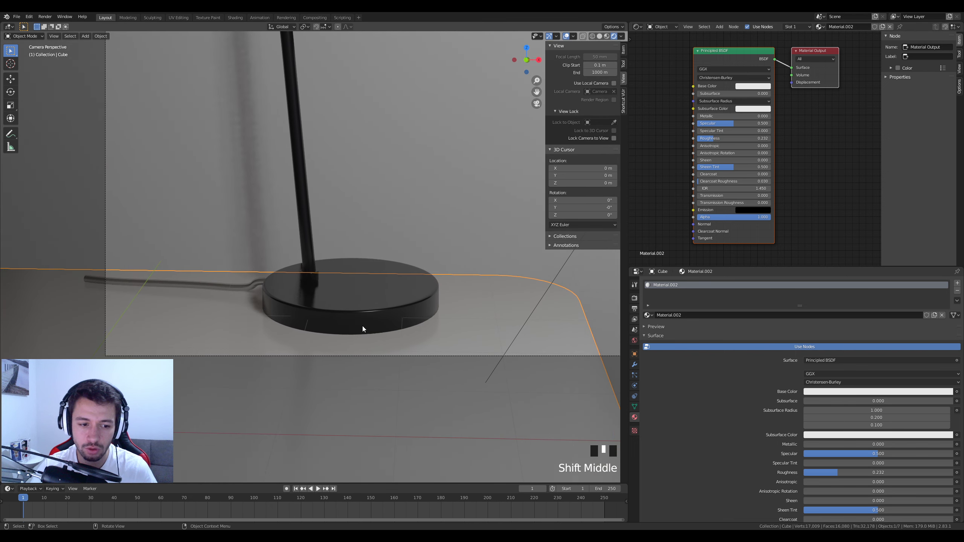
click(751, 87)
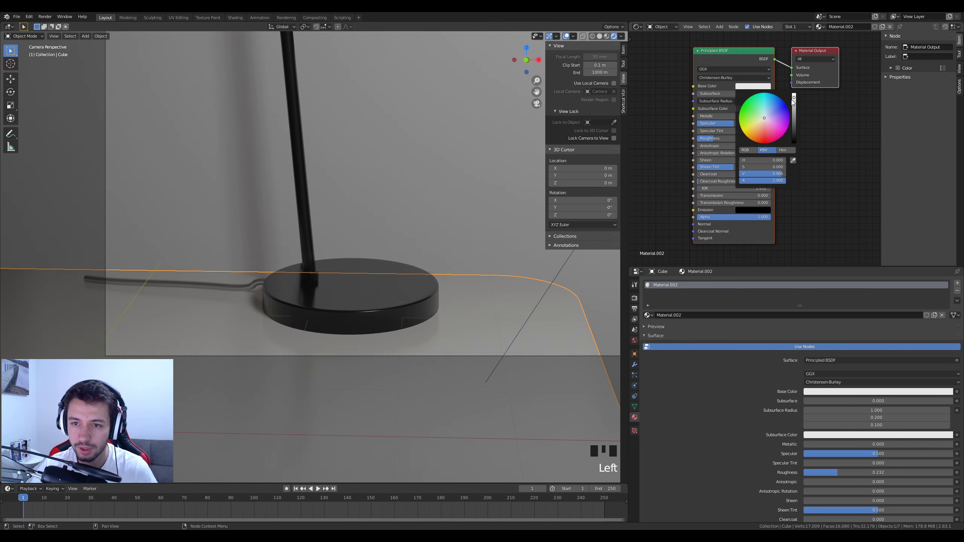
Step: Add a new material to the wall plane behind the lamp and darken its Base Color to a very dark grey
click(439, 144)
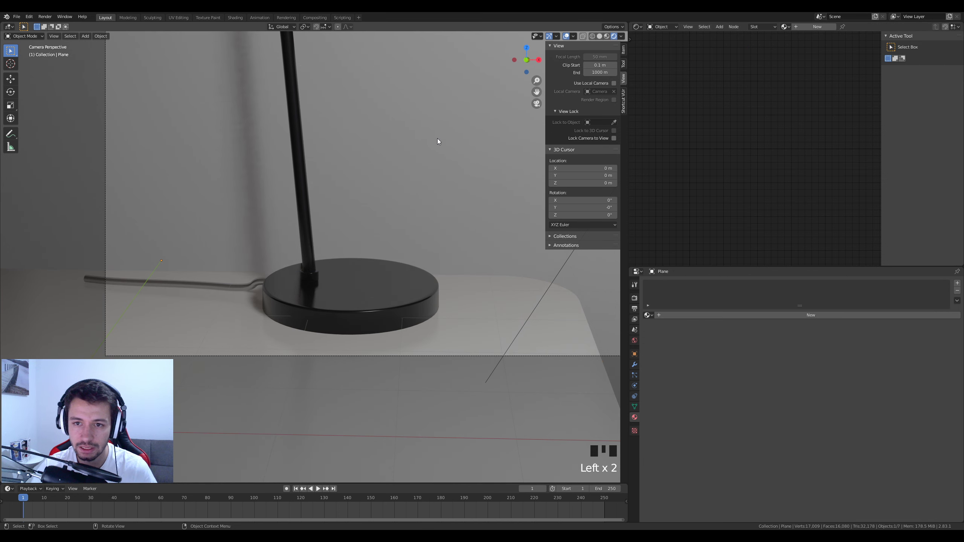
click(730, 317)
click(753, 86)
click(794, 138)
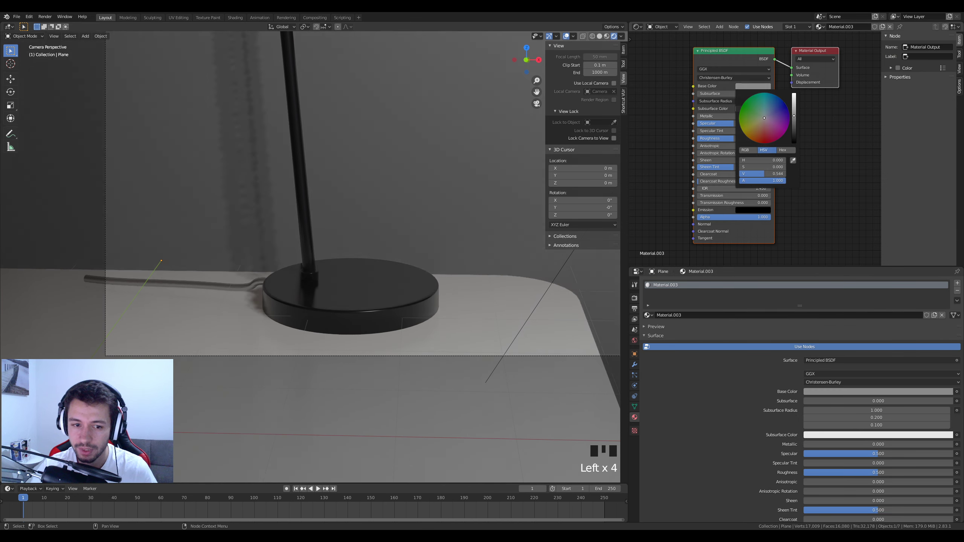
scroll(478, 213, down, 5)
shift+middle_drag(478, 213, 425, 318)
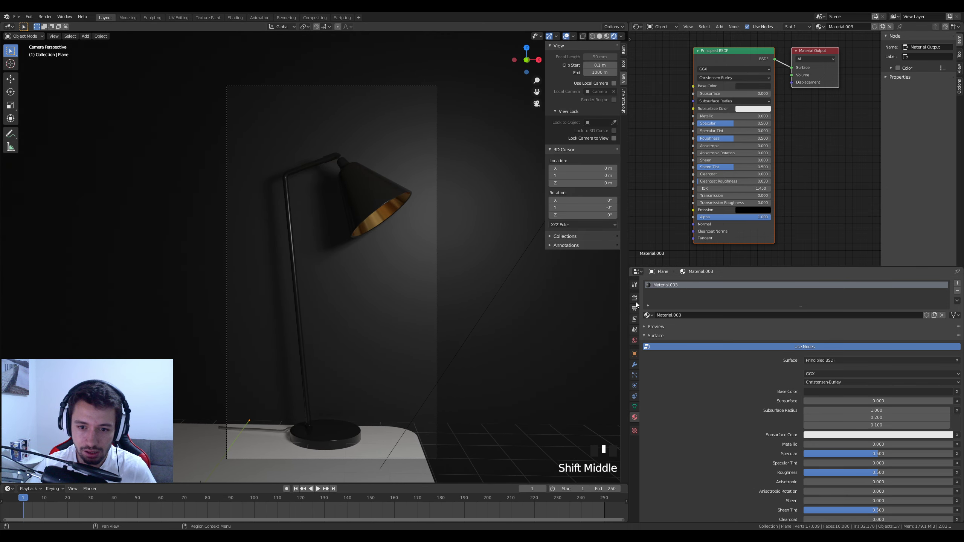
Step: Bring the reference image rendu.png back in place of the Properties editor and examine its lampshade and wall lighting up close
click(637, 272)
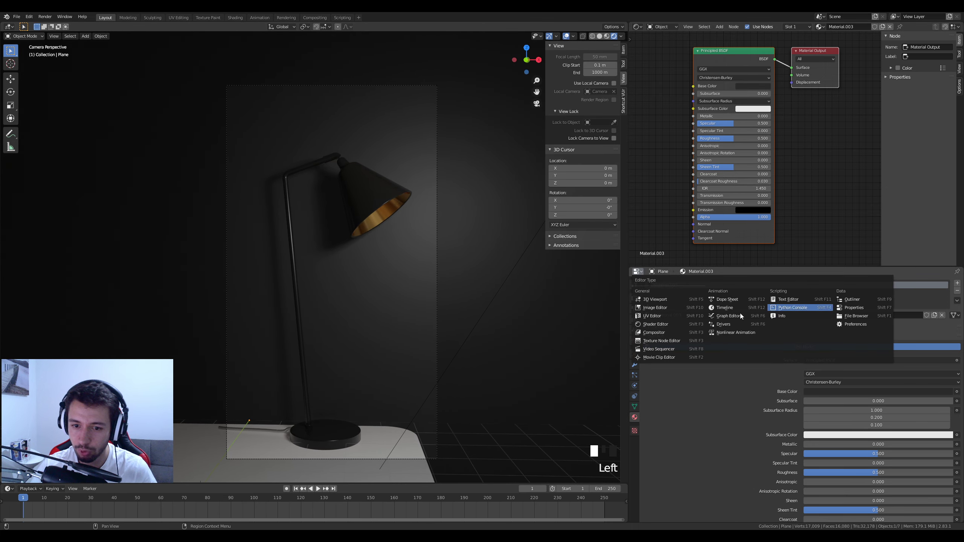
click(679, 308)
scroll(740, 363, down, 4)
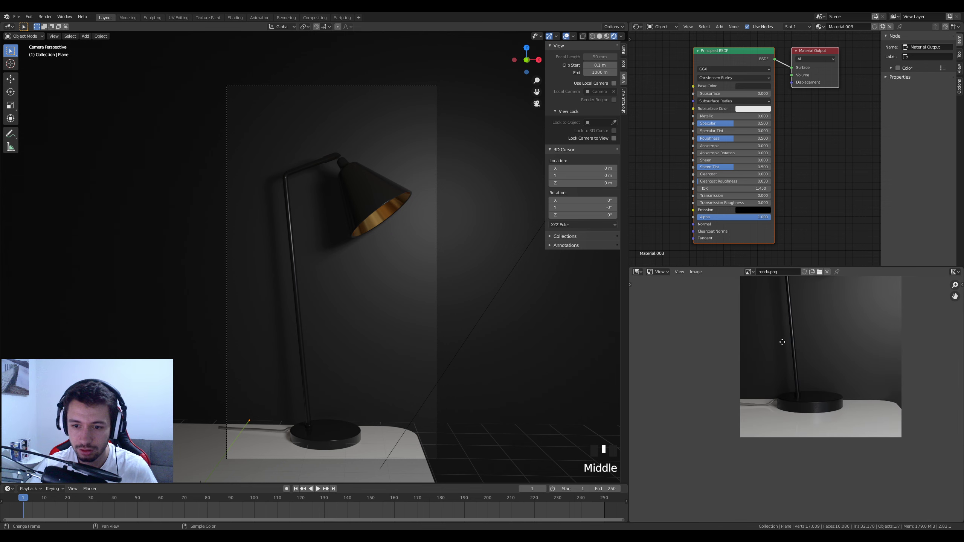
middle_drag(769, 338, 770, 433)
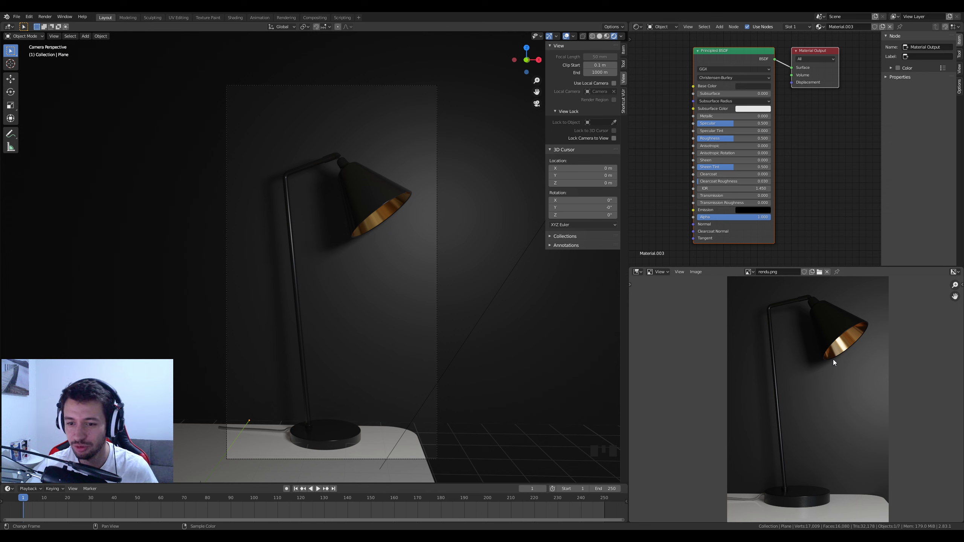
scroll(843, 360, up, 2)
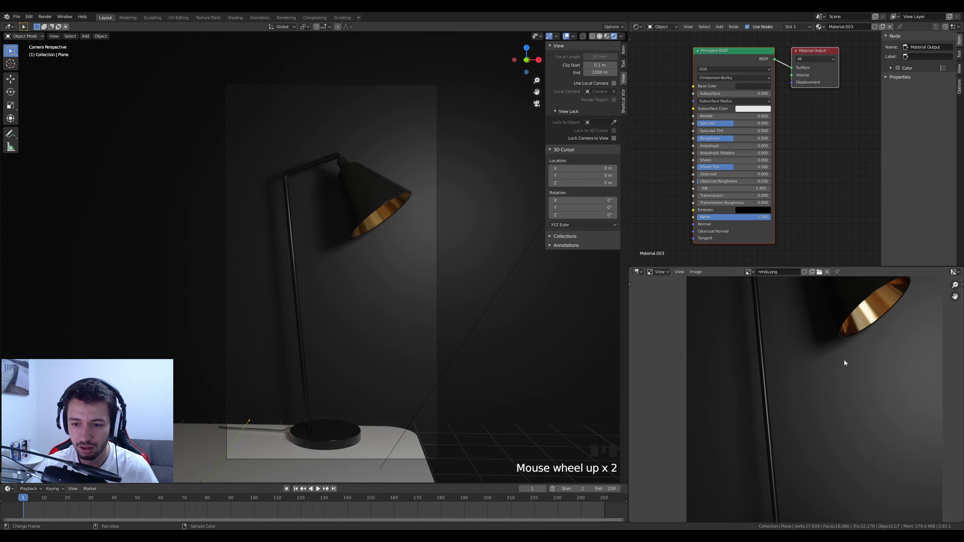
middle_drag(843, 361, 835, 357)
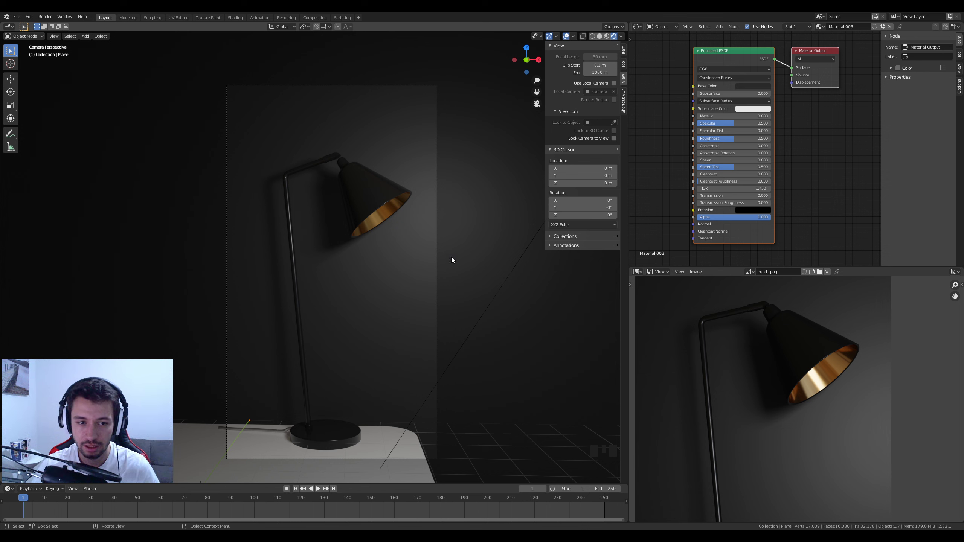
Step: Add a UV sphere to the scene as the lamp's bulb and shade it smooth
mouse_move(341, 327)
middle_down()
mouse_move(381, 328)
mouse_move(344, 333)
mouse_move(356, 334)
mouse_move(352, 322)
middle_up()
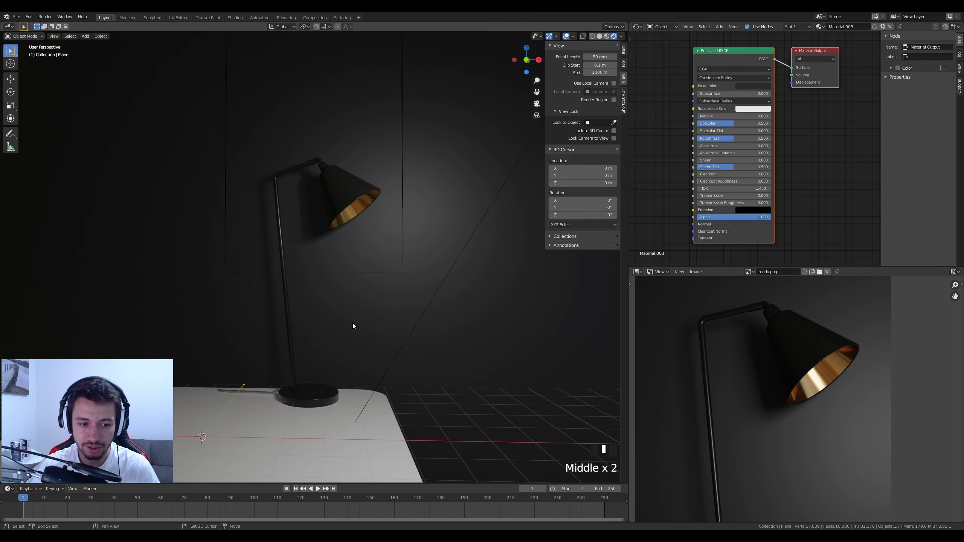
key(shift+a)
mouse_move(328, 230)
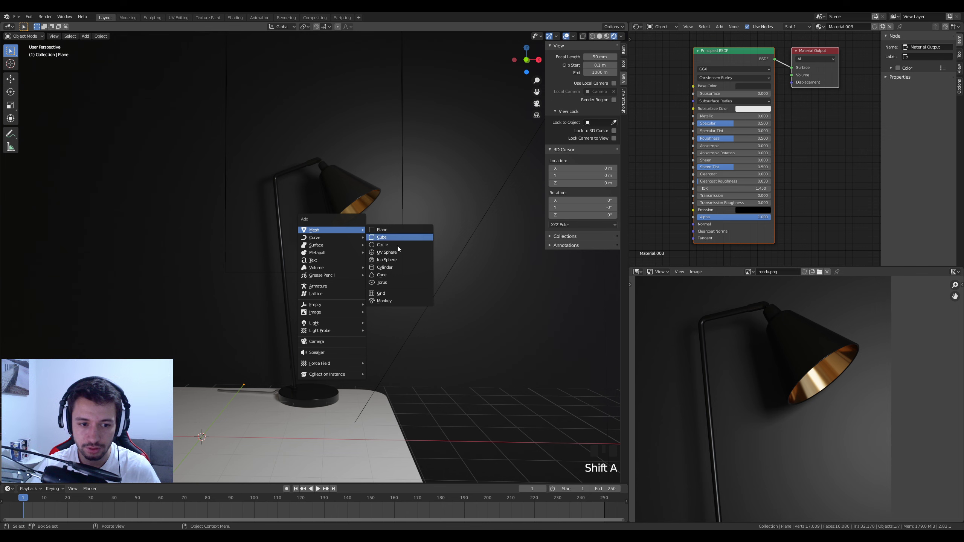
click(393, 261)
right_click(191, 419)
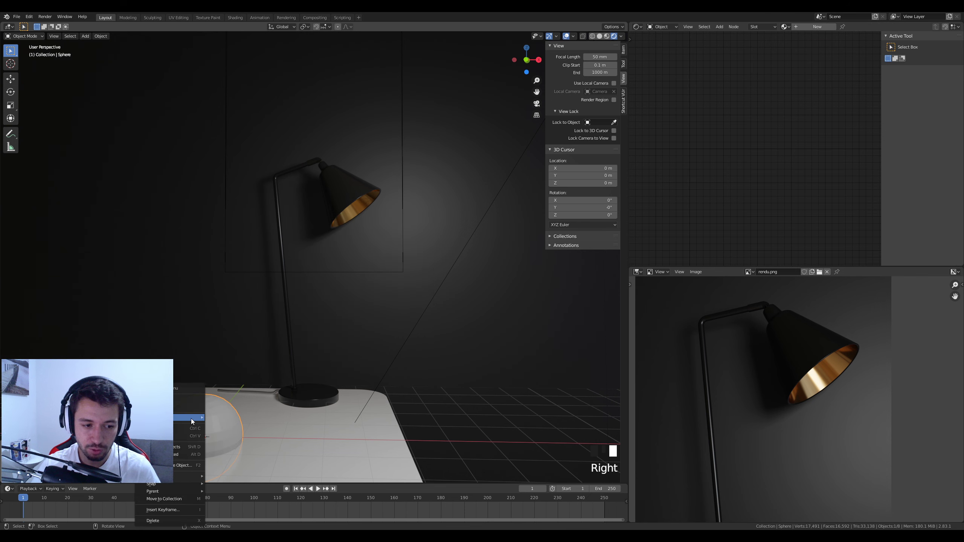
click(185, 399)
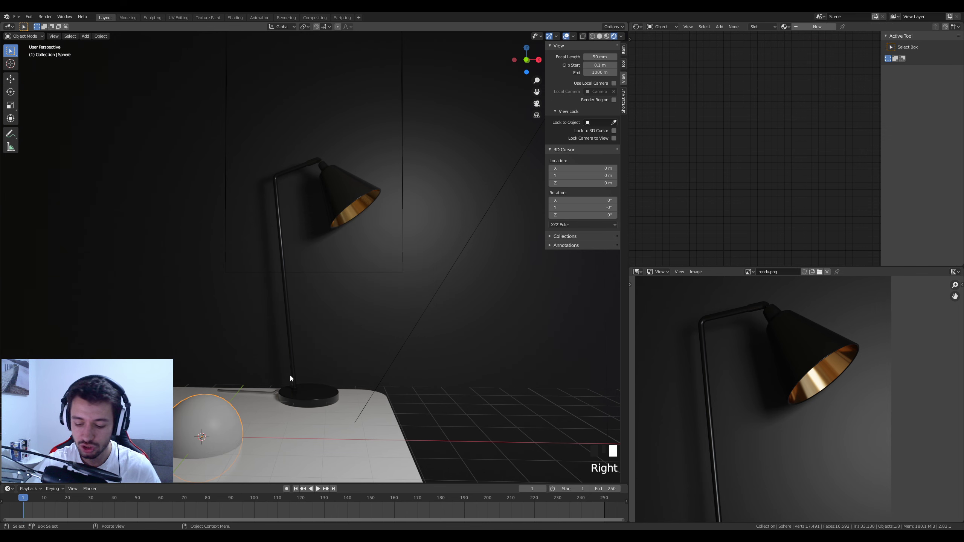
Step: Scale the sphere down to bulb size and position it inside the lampshade using the top and front views
key(KP_7)
key(g)
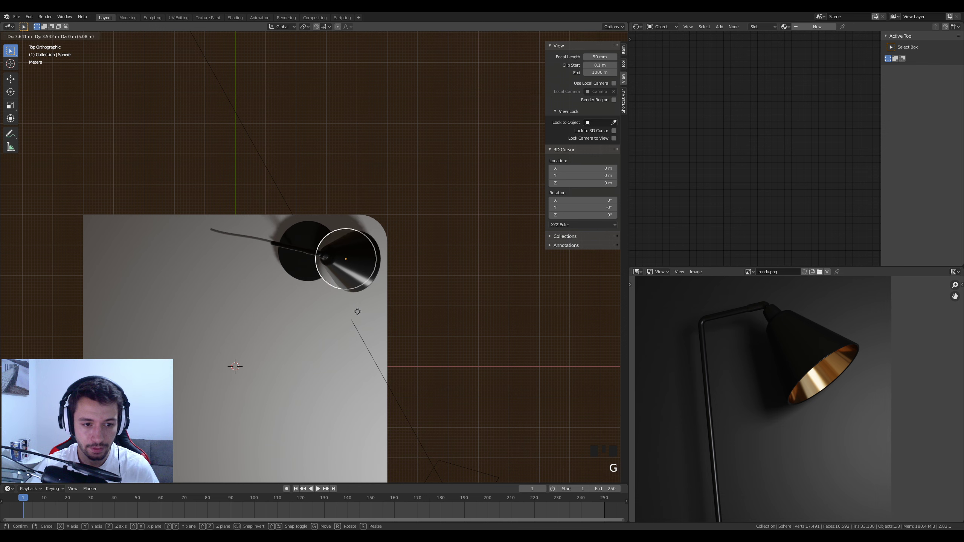
click(359, 313)
key(s)
click(387, 291)
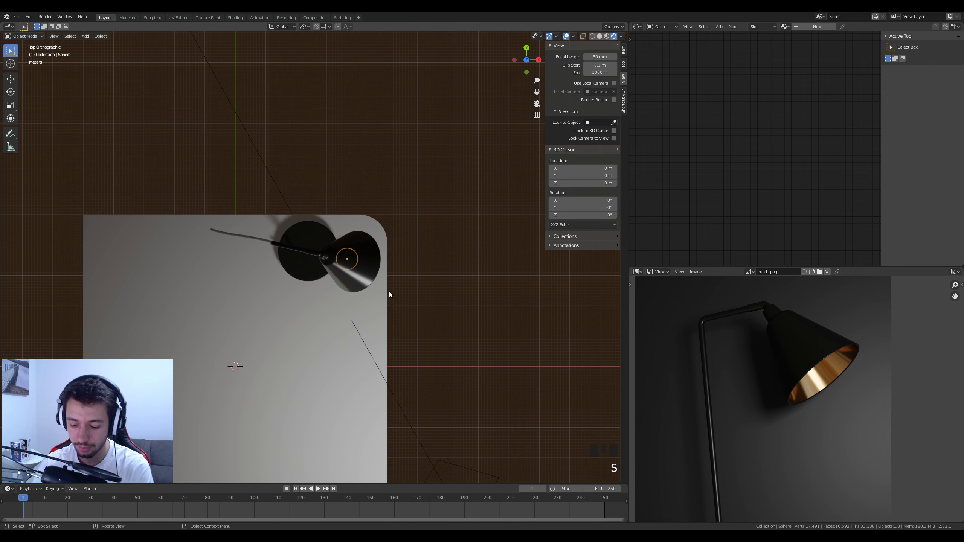
key(KP_1)
key(g)
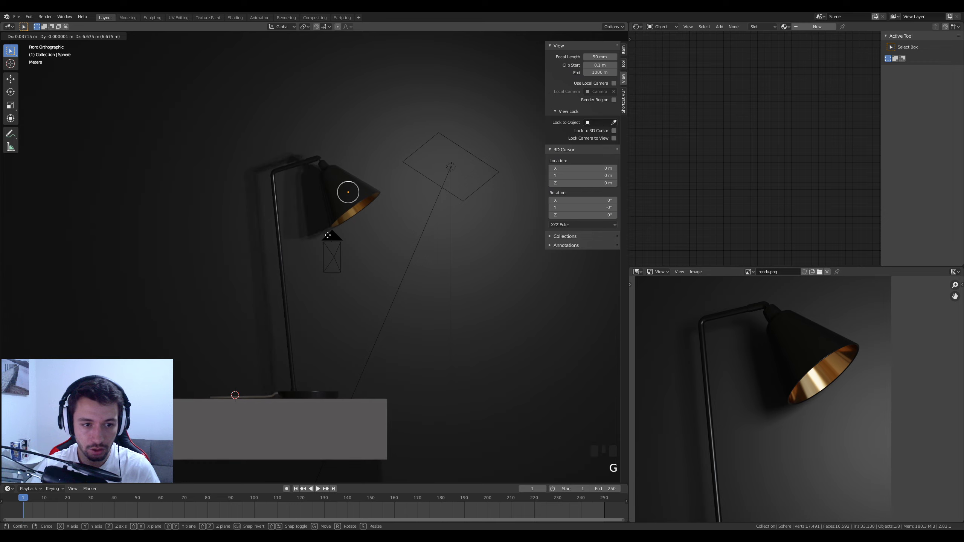
click(318, 186)
middle_drag(354, 265, 338, 287)
scroll(388, 266, up, 3)
middle_drag(388, 266, 455, 190)
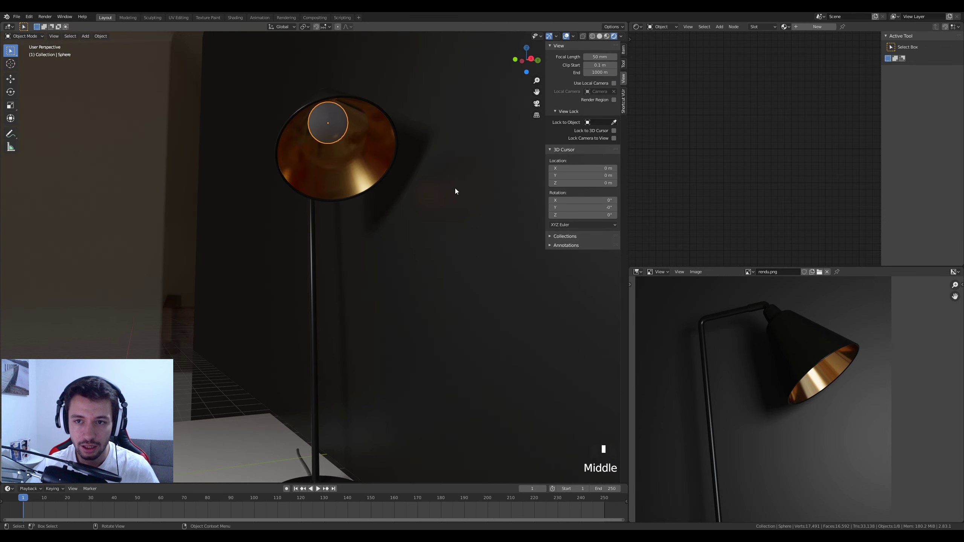
Step: Give the sphere a new material, replacing its Principled BSDF with an Emission shader connected to the Material Output's Surface
click(818, 27)
click(731, 50)
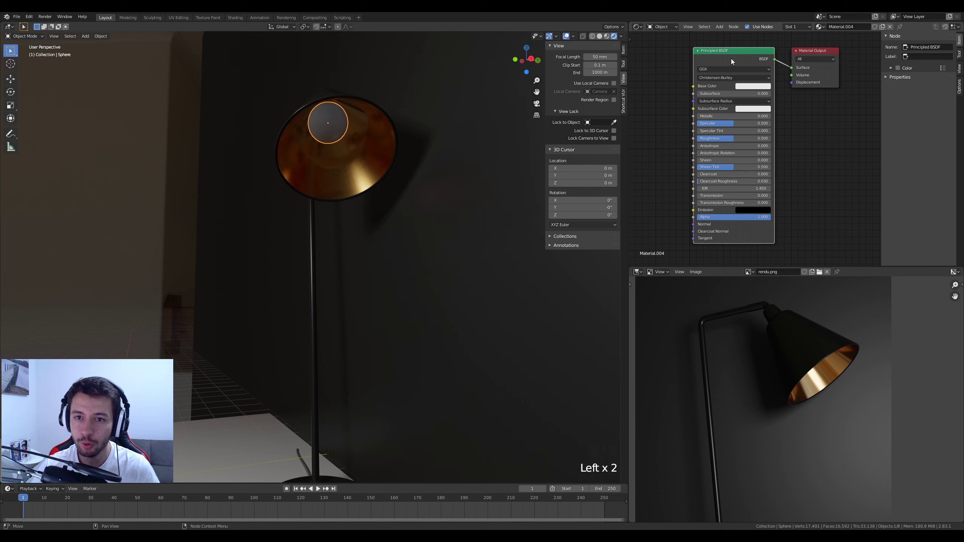
key(Delete)
key(shift+a)
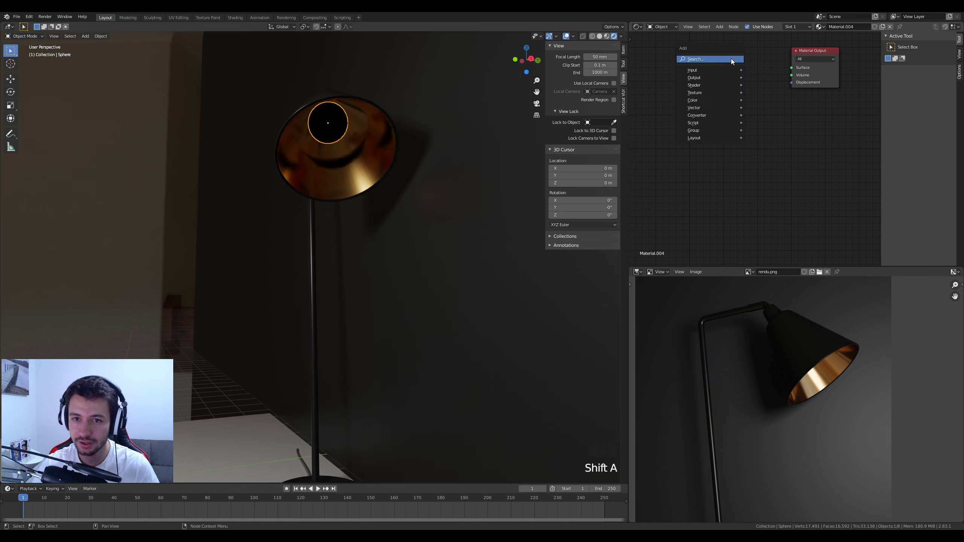
mouse_move(711, 87)
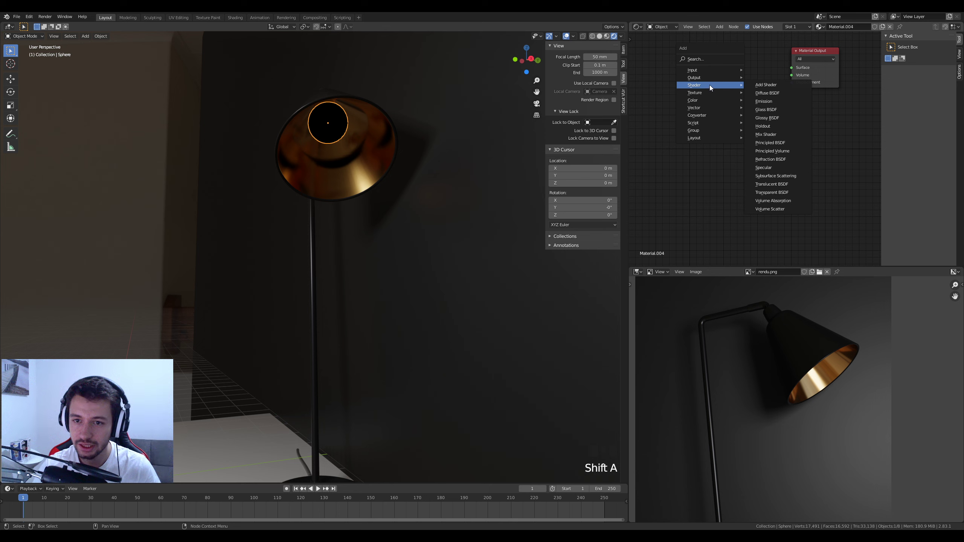
click(764, 101)
click(709, 65)
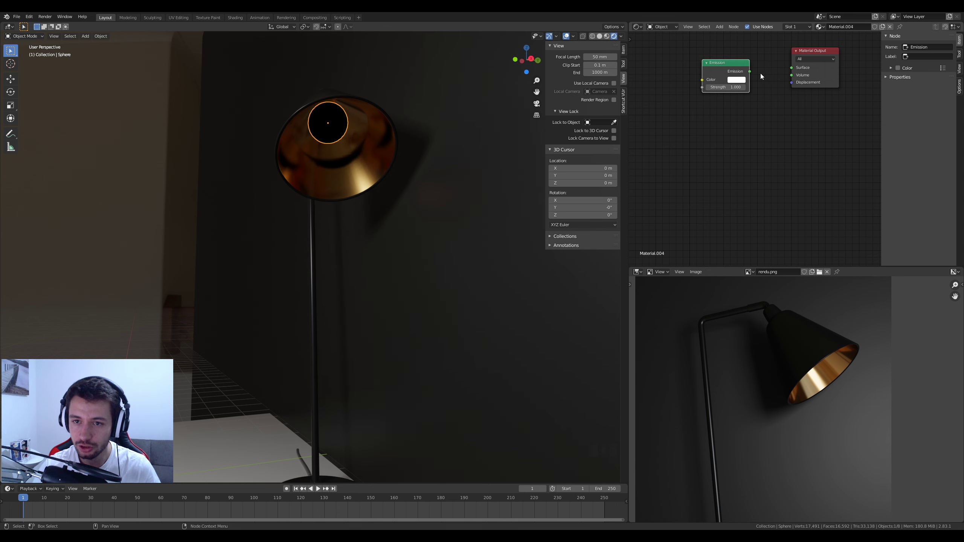
drag(749, 72, 791, 68)
Step: Set the sphere's Emission Strength to 20 and check the light inside the lampshade from several angles
middle_drag(373, 174, 422, 192)
drag(723, 87, 763, 87)
middle_drag(406, 230, 461, 180)
drag(735, 87, 747, 87)
mouse_move(420, 192)
middle_down()
mouse_move(444, 208)
mouse_move(398, 194)
mouse_move(436, 201)
mouse_move(470, 234)
mouse_move(429, 189)
middle_up()
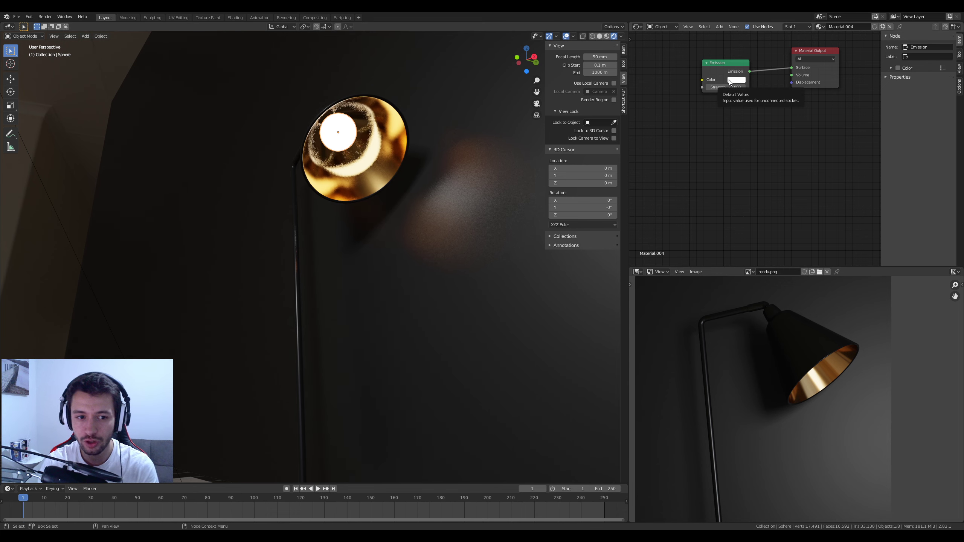
middle_drag(411, 227, 434, 241)
scroll(441, 220, up, 2)
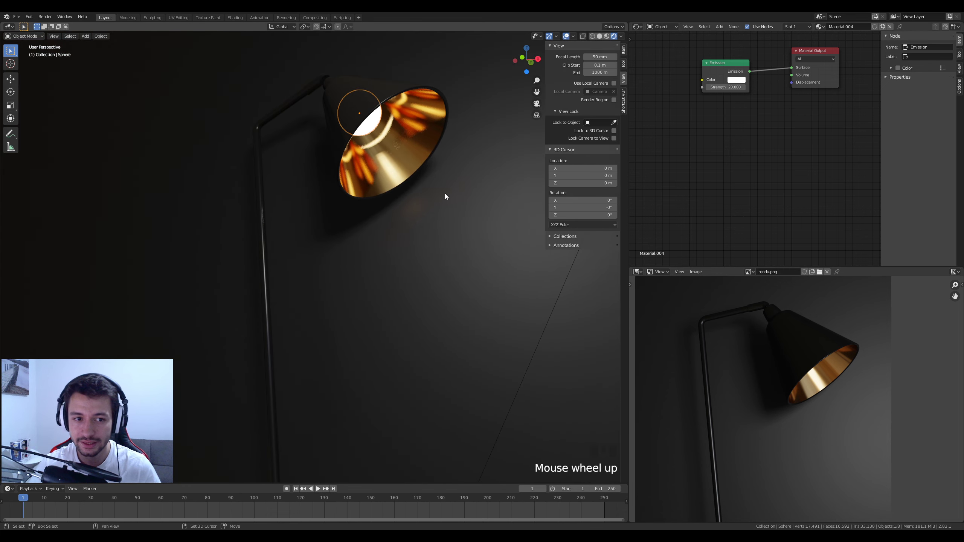
middle_drag(446, 199, 392, 238)
Step: Replace the reference image with the Properties editor and enable Bloom in the Eevee render settings
click(637, 271)
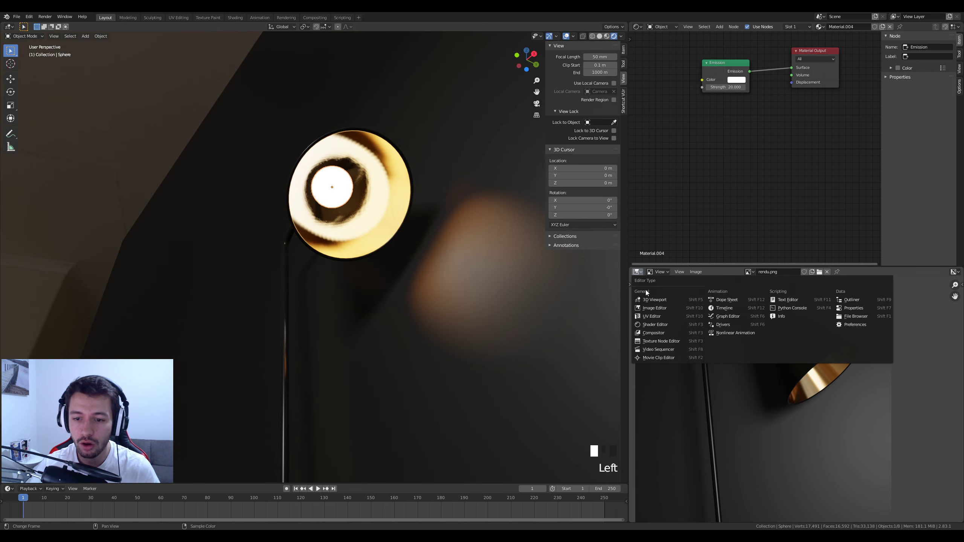
click(854, 308)
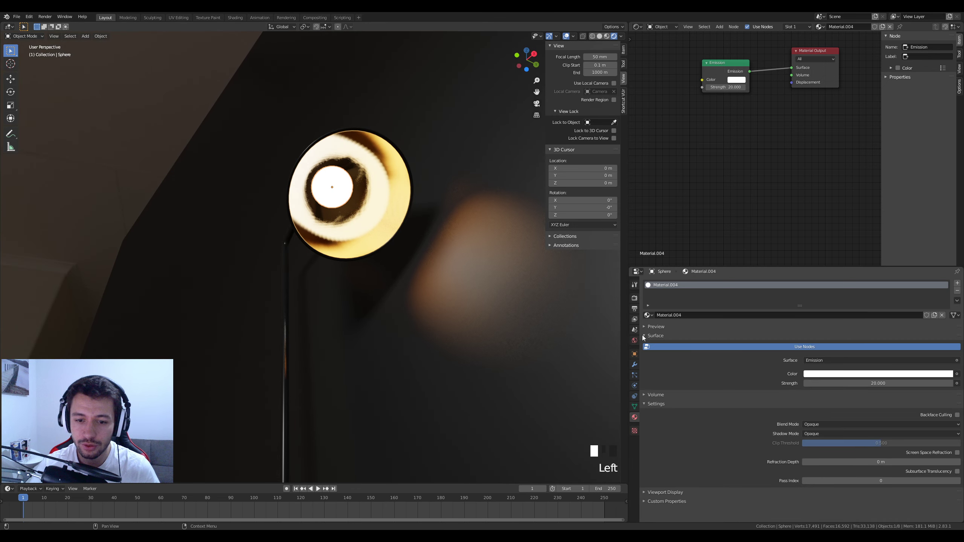
click(634, 298)
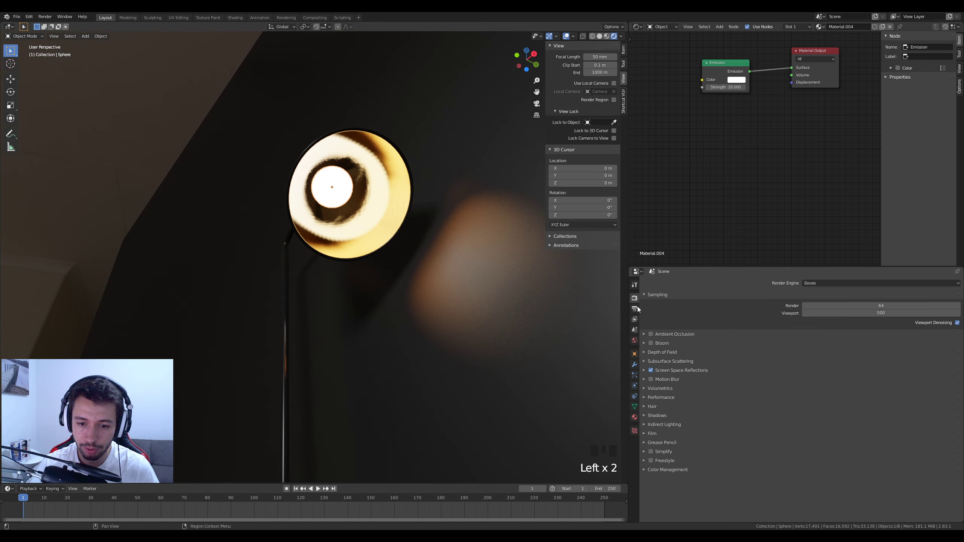
click(650, 344)
middle_drag(346, 260, 366, 303)
scroll(371, 302, down, 4)
scroll(367, 303, up, 2)
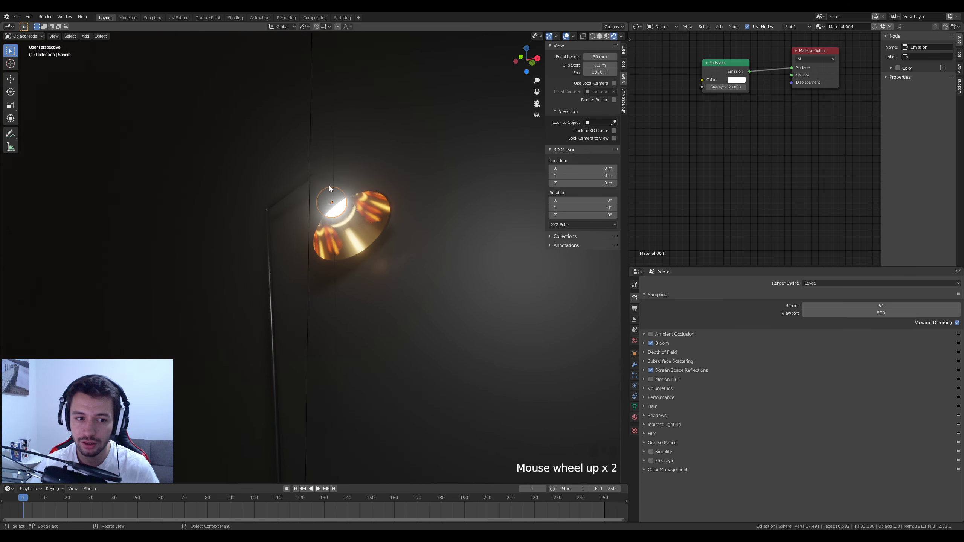
shift+middle_drag(330, 189, 369, 202)
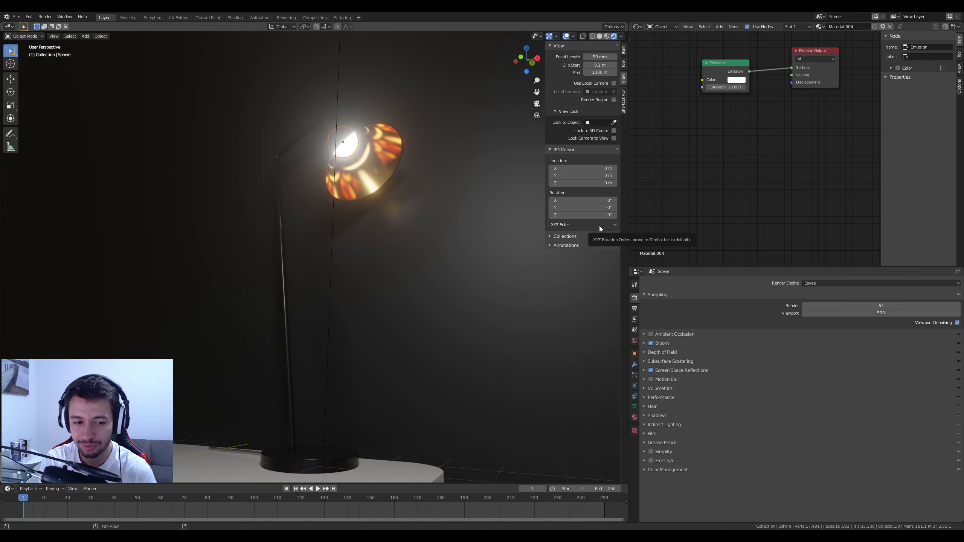
Step: Set the sphere's Emission Strength to about 29.6, expand the Bloom settings and check the glow up close and through the camera
click(724, 87)
mouse_move(724, 87)
mouse_down()
mouse_move(732, 87)
mouse_move(714, 88)
mouse_move(731, 87)
mouse_up()
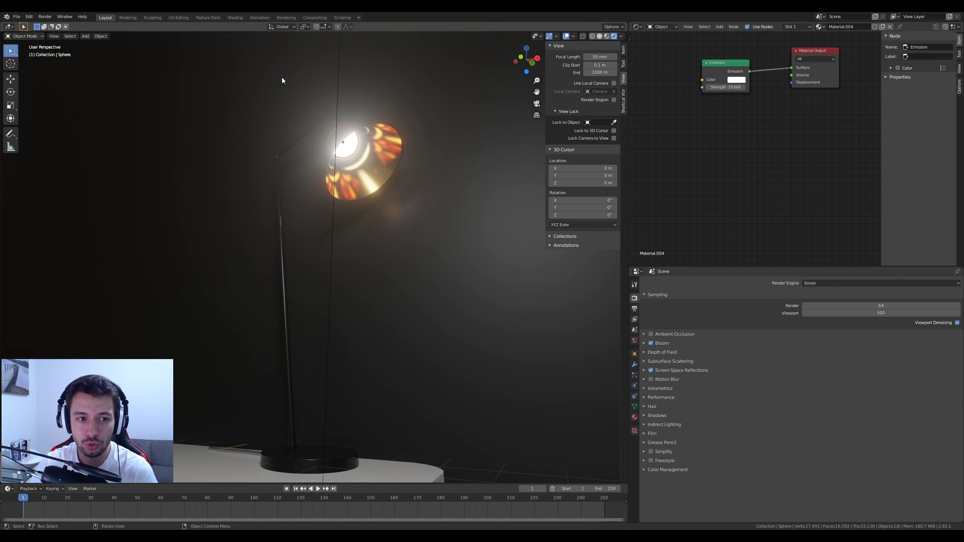
click(644, 344)
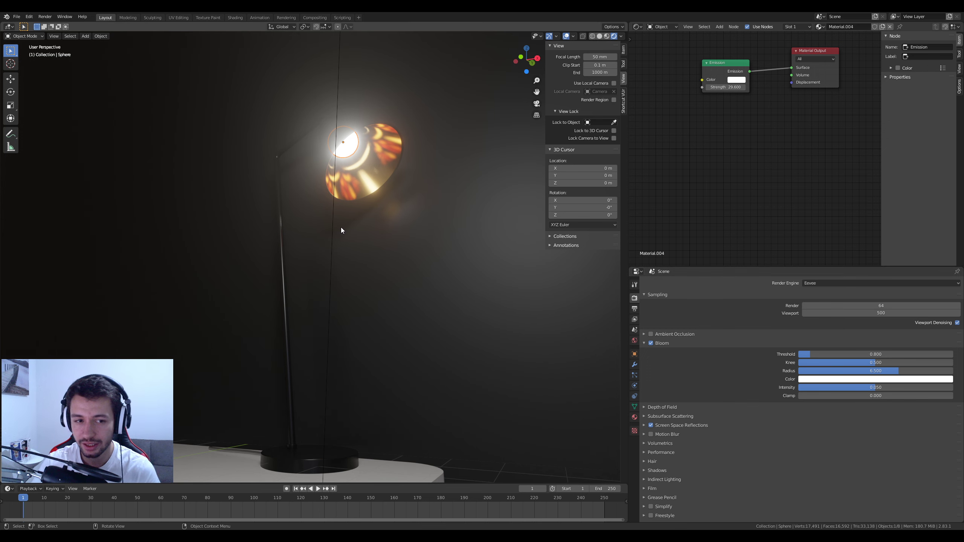
key(KP_0)
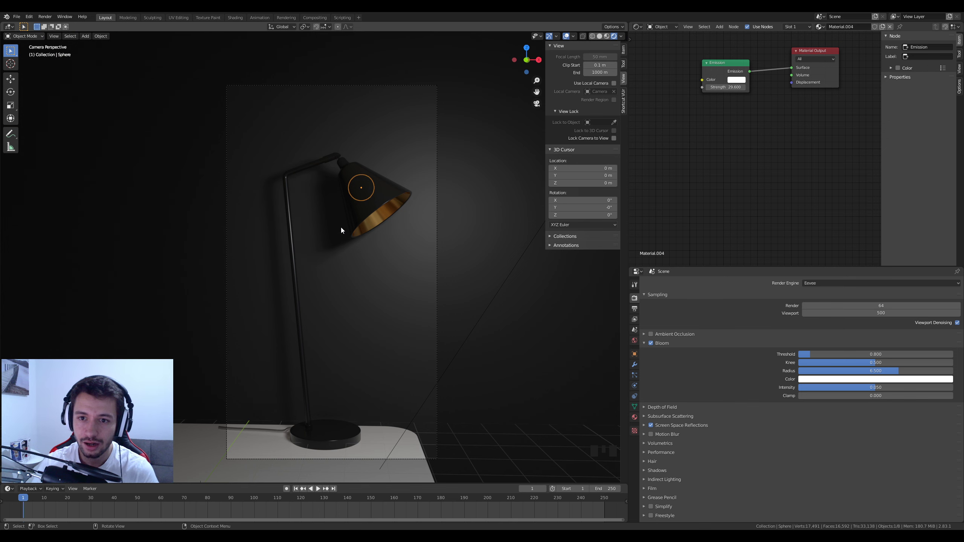
middle_drag(391, 289, 362, 284)
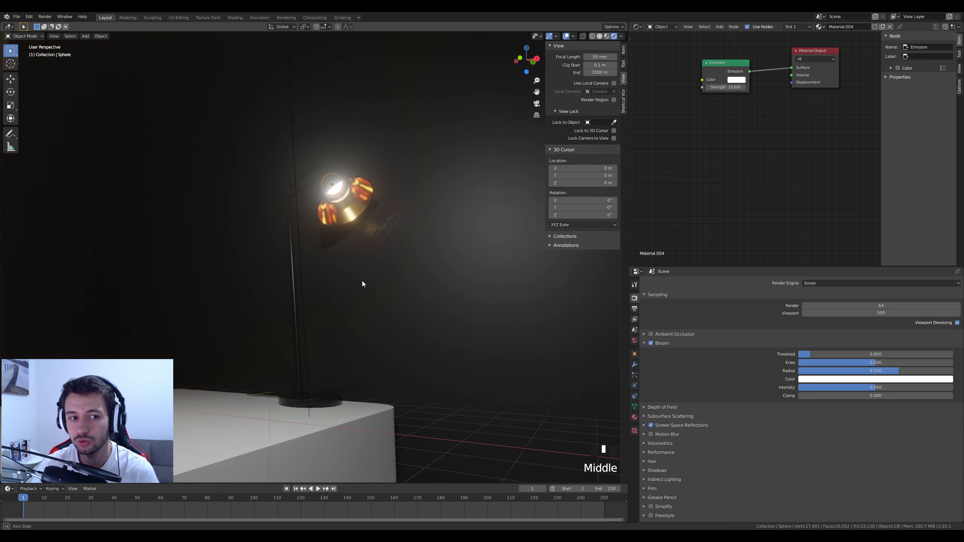
scroll(355, 248, up, 3)
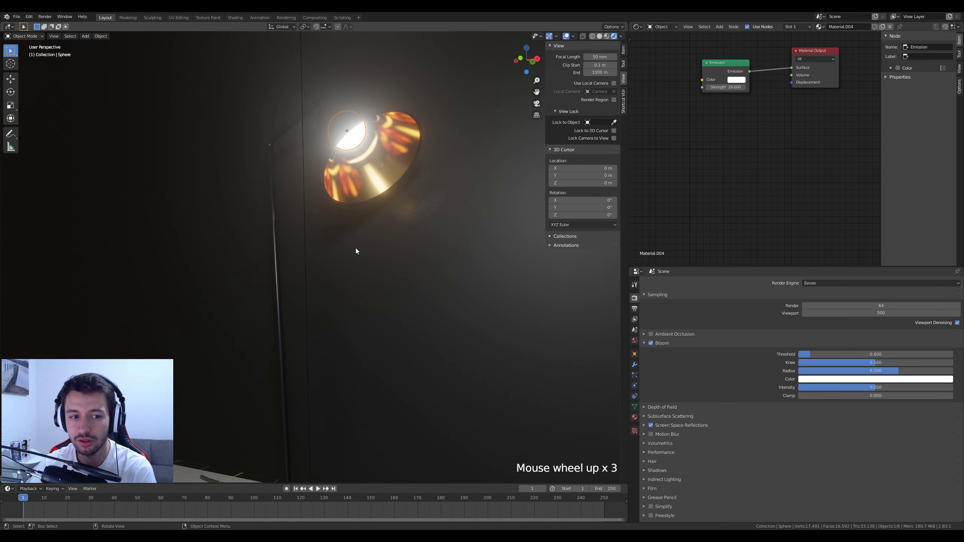
middle_drag(355, 248, 341, 235)
key(KP_0)
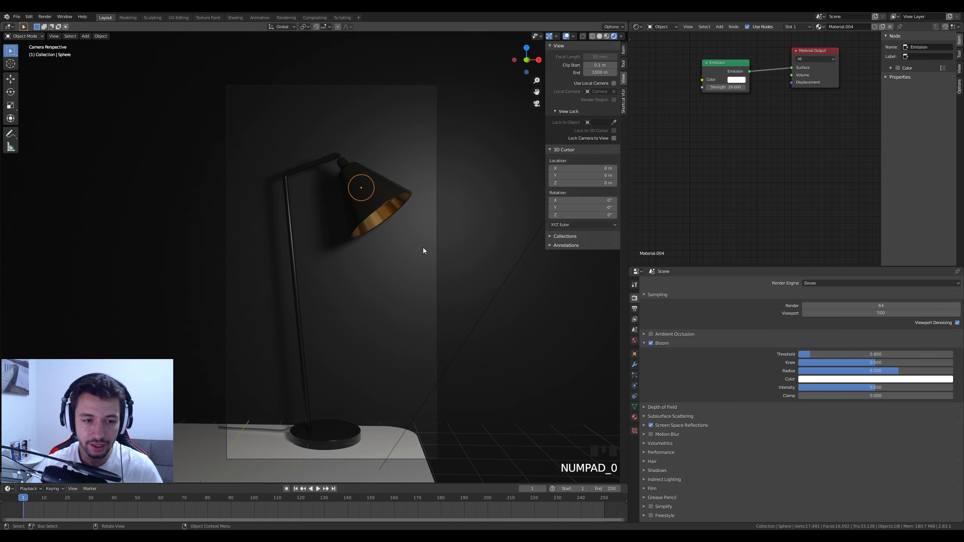
Step: Select the wall plane, switch the render engine to Cycles and set the viewport shading to Solid
click(480, 190)
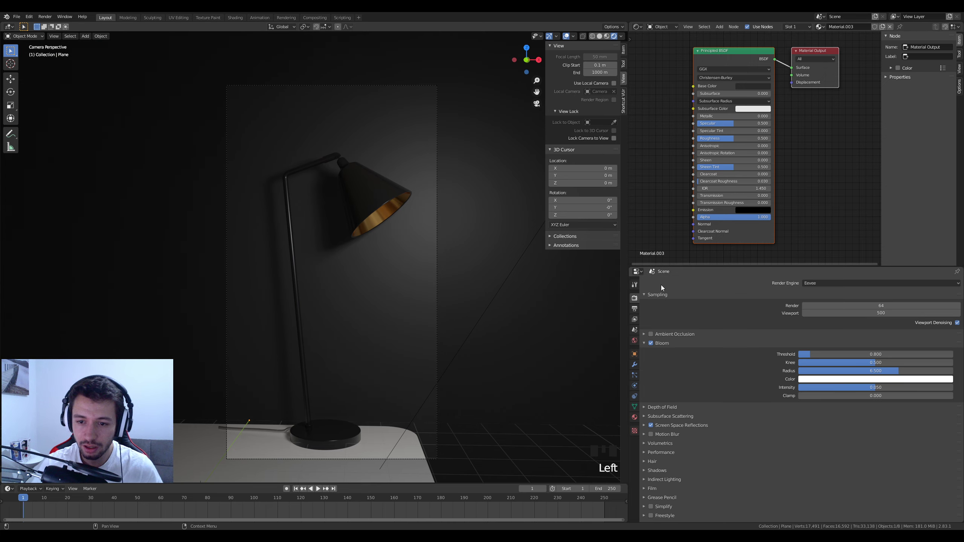
click(820, 282)
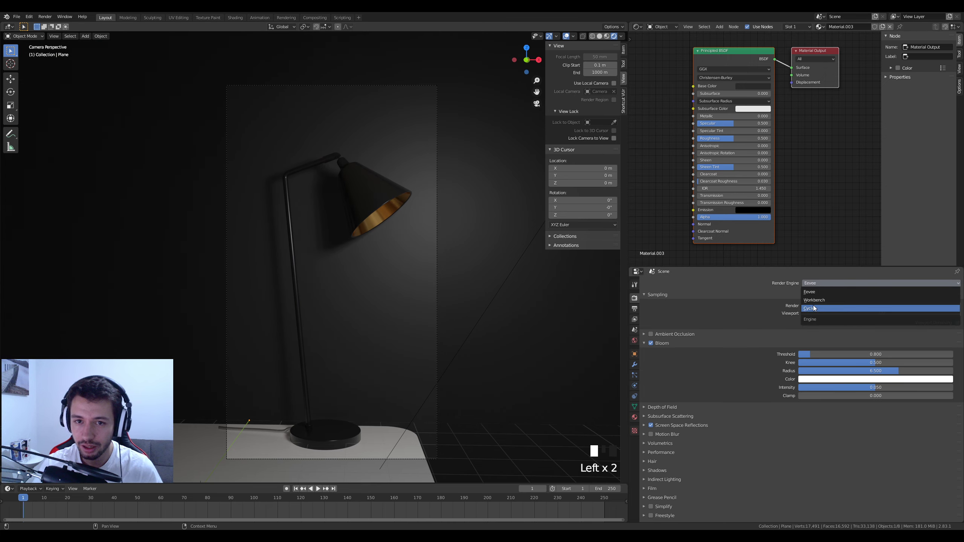
click(806, 309)
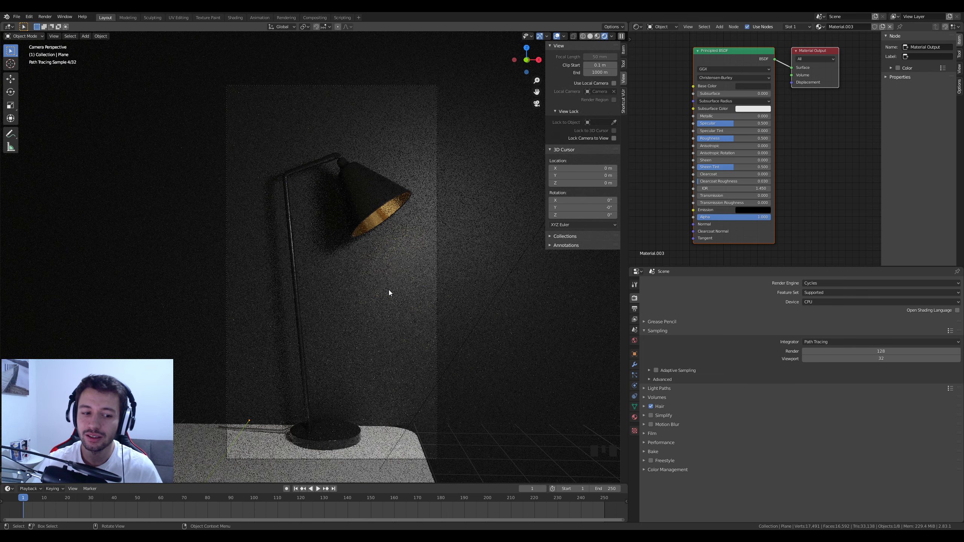
key(z)
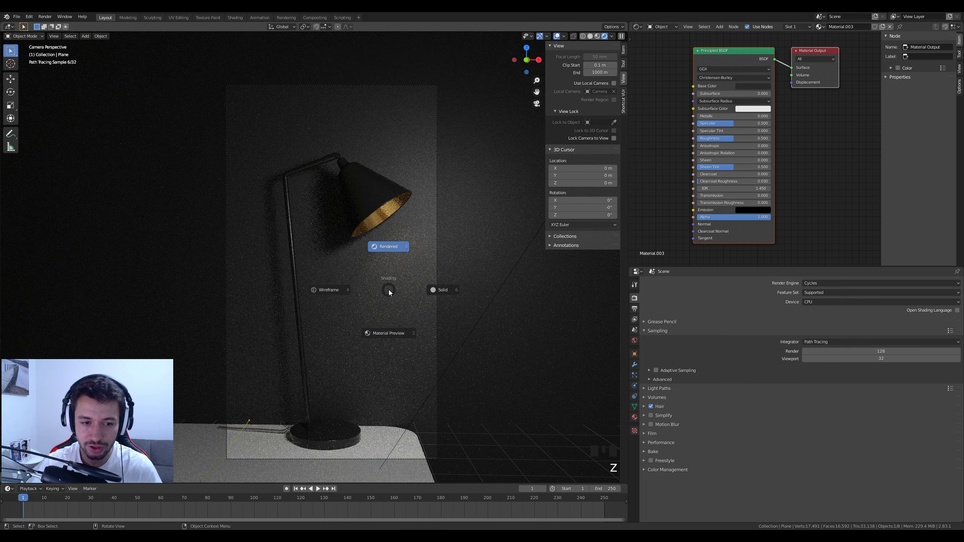
click(430, 292)
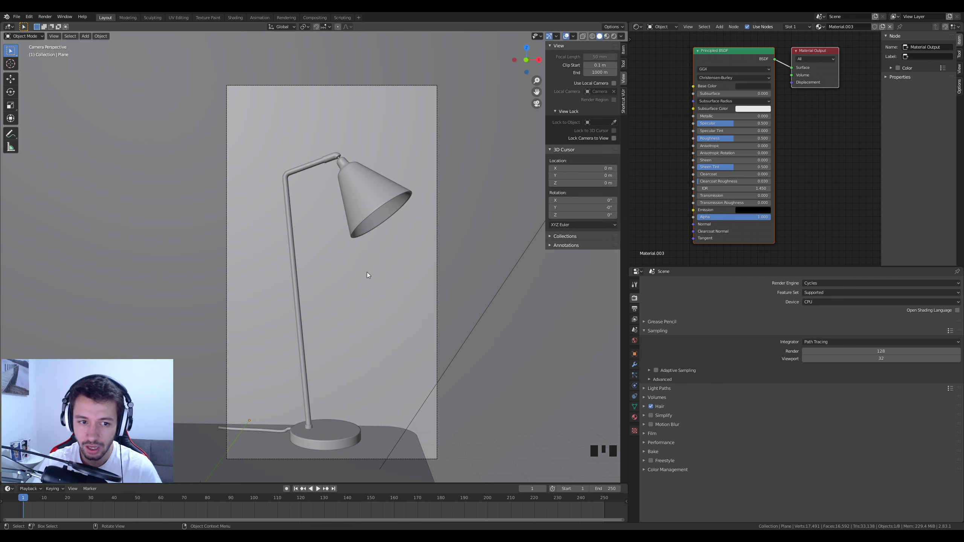
Step: Select the bulb sphere inside the lampshade and return to the camera view with the whole lamp framed
middle_drag(367, 272, 326, 221)
click(328, 192)
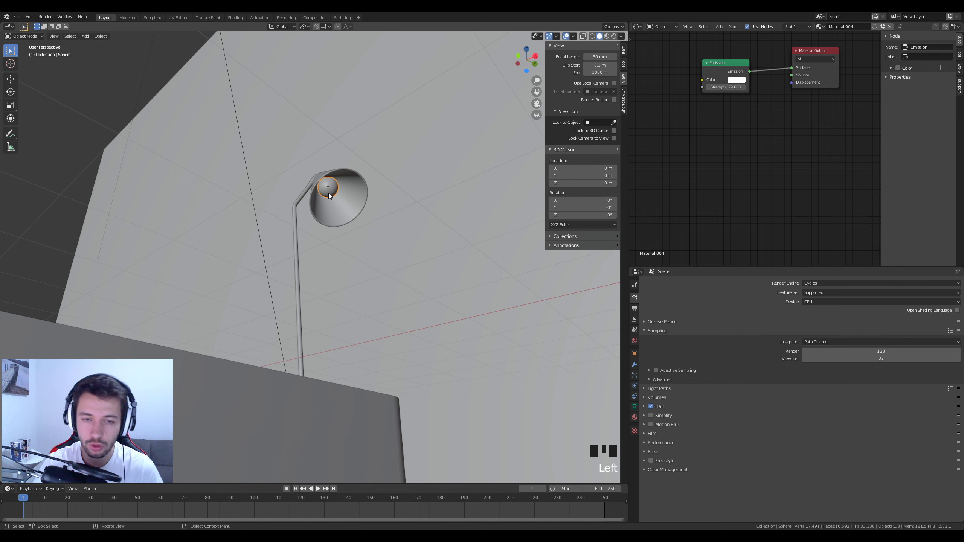
middle_drag(328, 196, 399, 279)
key(KP_0)
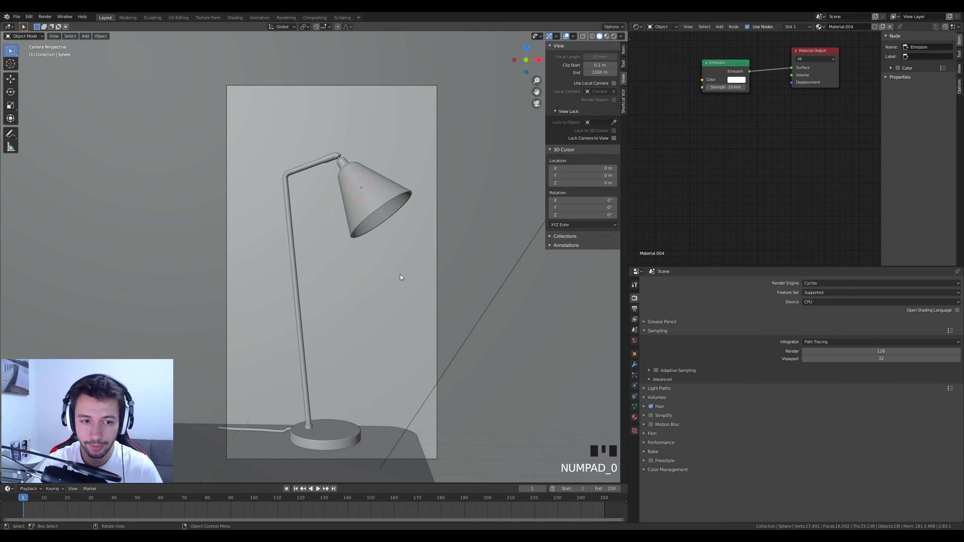
scroll(400, 274, up, 2)
scroll(441, 249, down, 1)
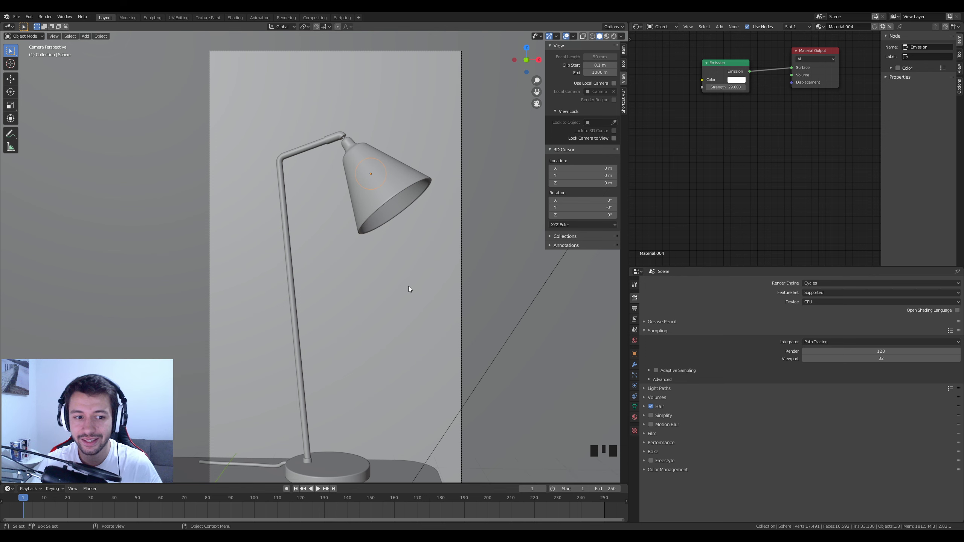
scroll(375, 223, down, 1)
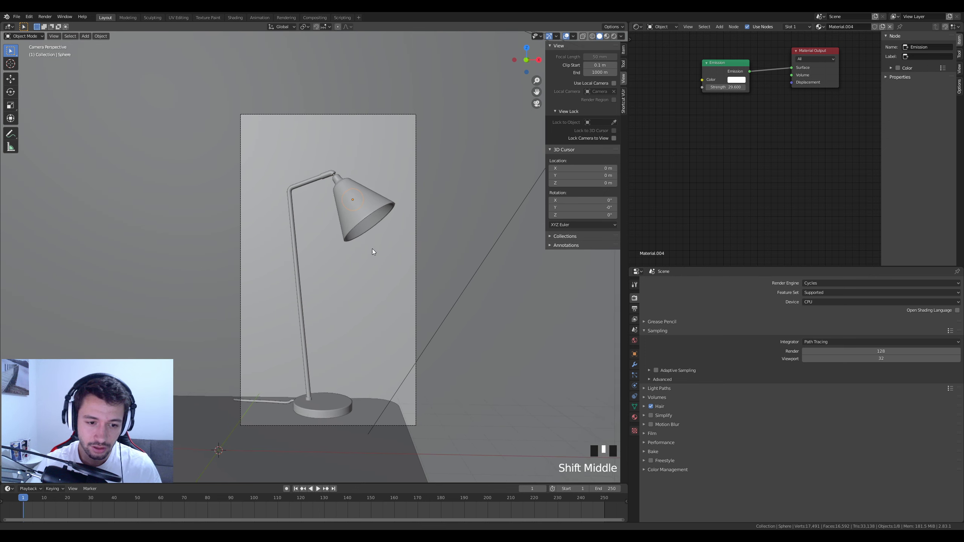
mouse_move(372, 249)
shift+middle_down()
mouse_move(363, 214)
mouse_move(383, 265)
shift+middle_up()
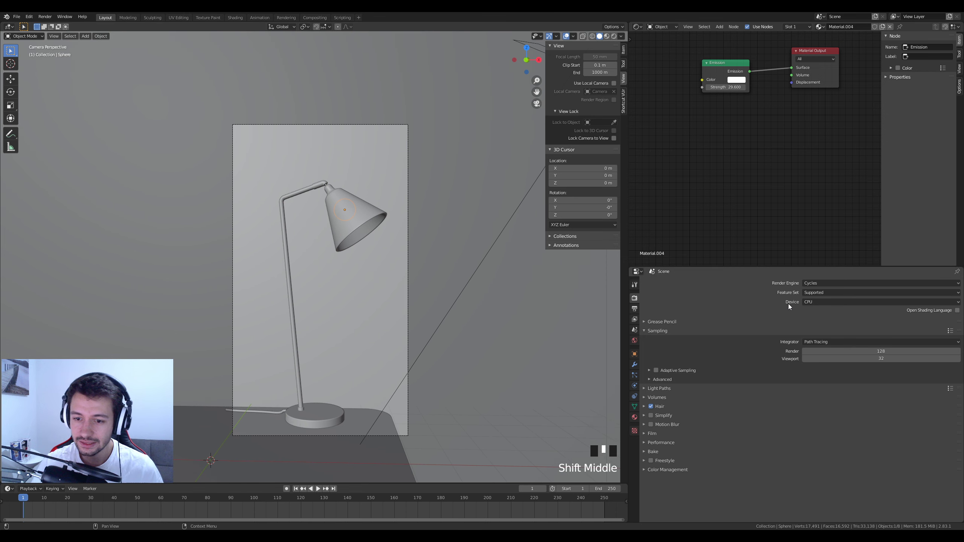
Step: Set the Cycles render device to GPU Compute
click(817, 302)
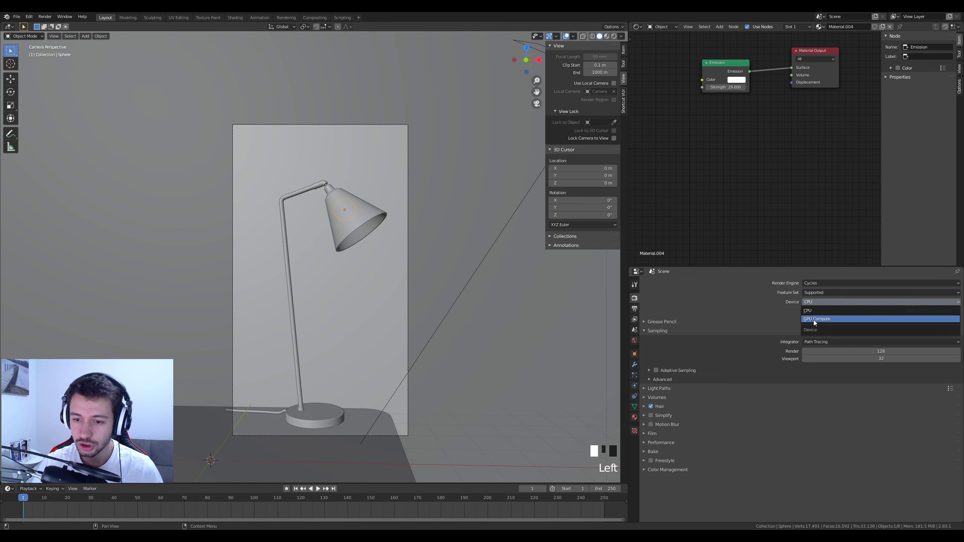
click(814, 319)
click(807, 302)
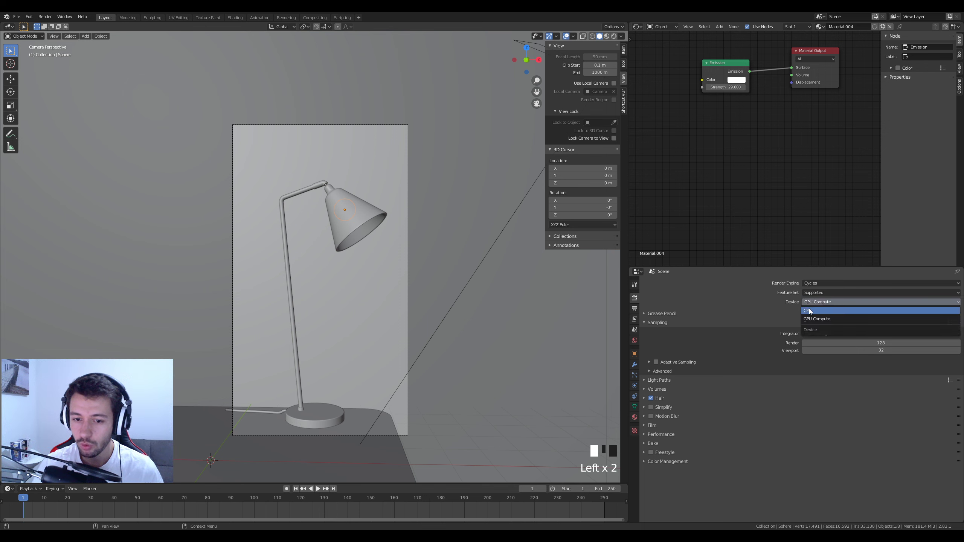
click(809, 310)
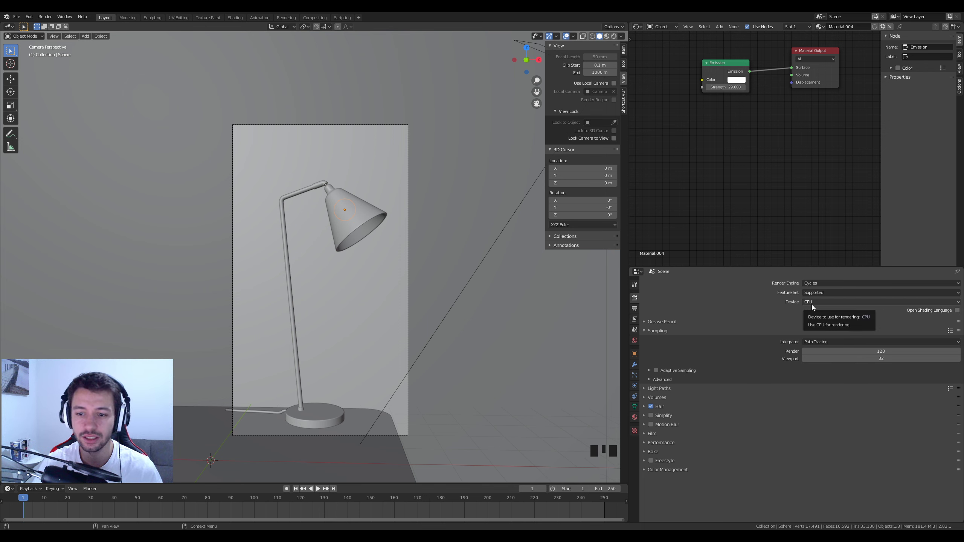
click(809, 303)
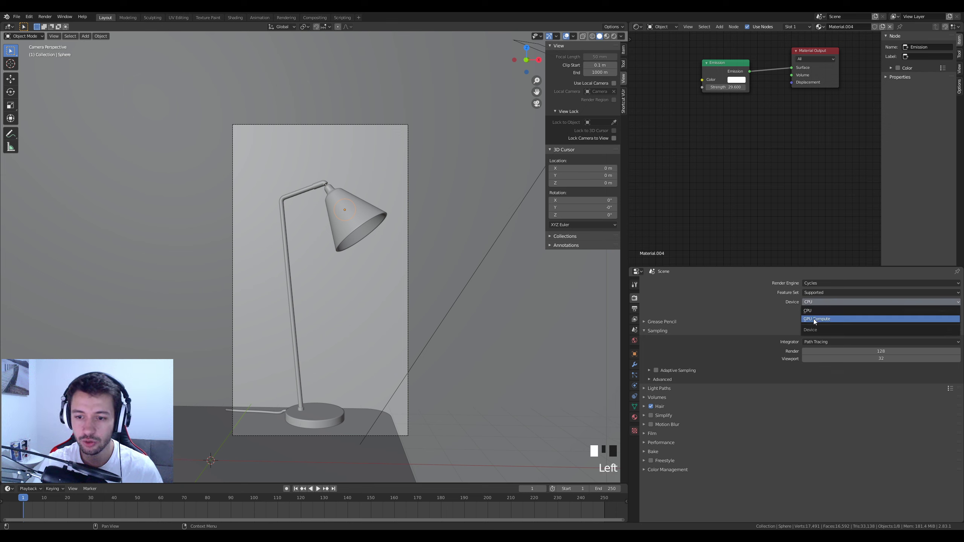
click(813, 318)
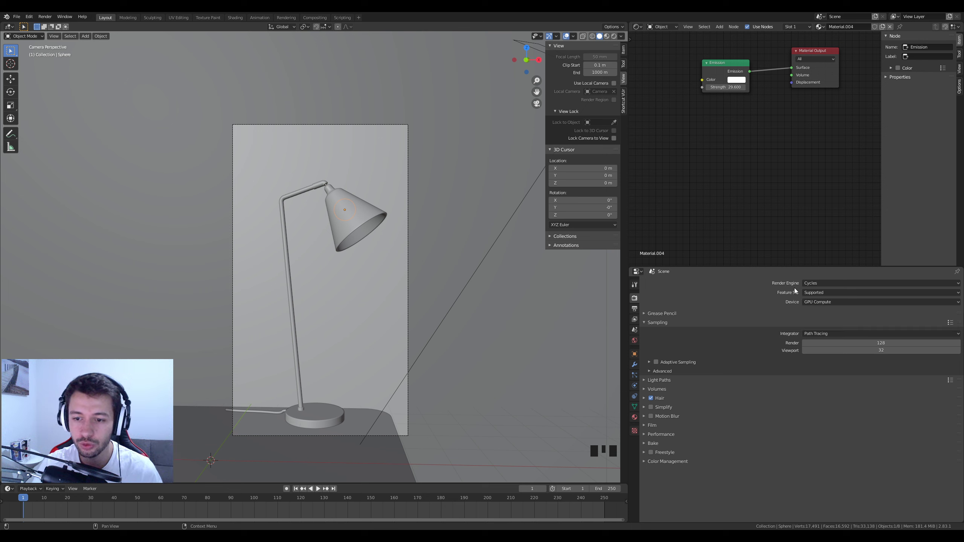
shift+middle_click(728, 300)
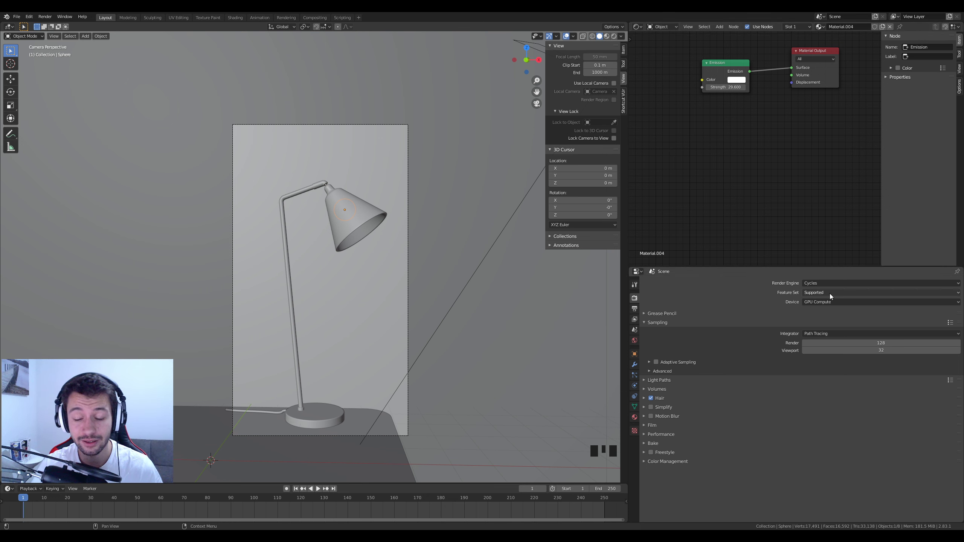
click(813, 304)
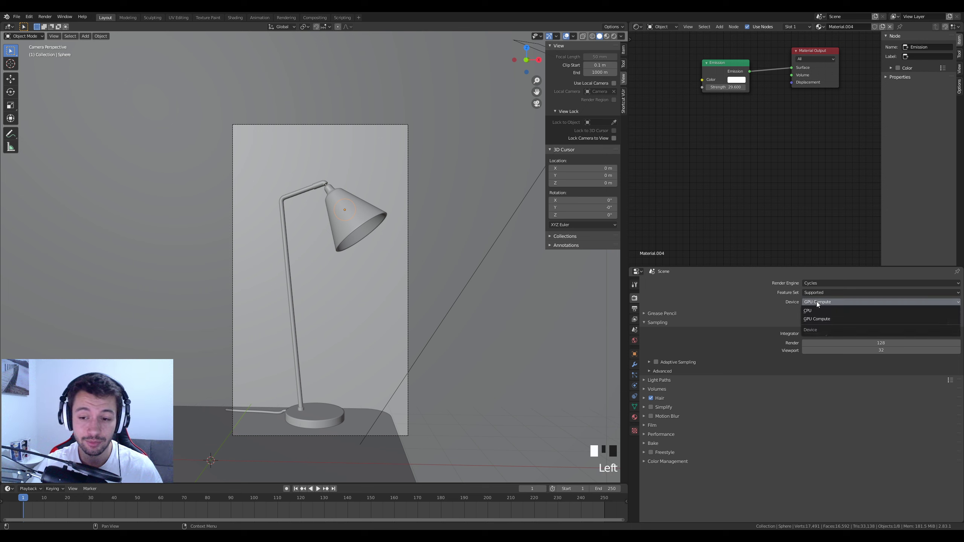
click(787, 301)
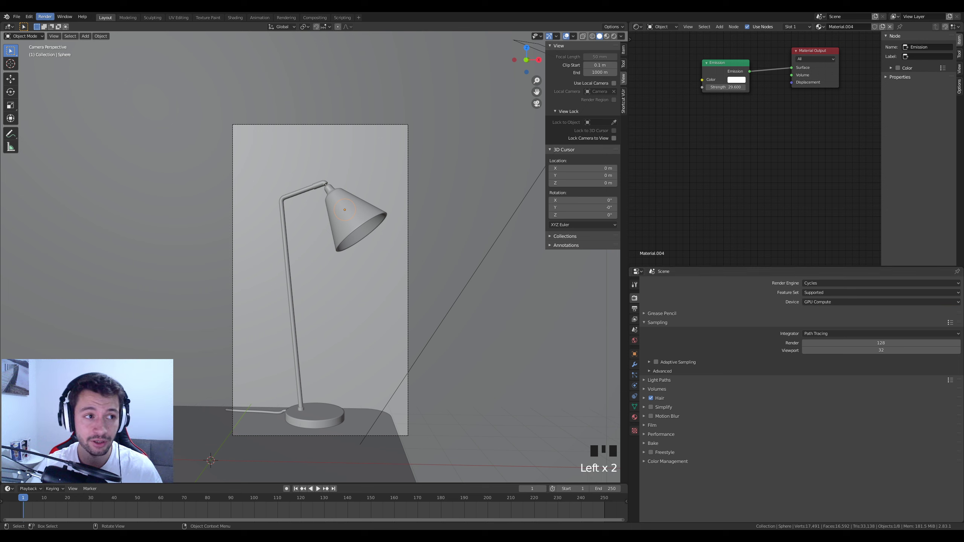
Step: Examine the Cycles Render Devices in the System preferences and restore the 3D viewport in that area
click(15, 17)
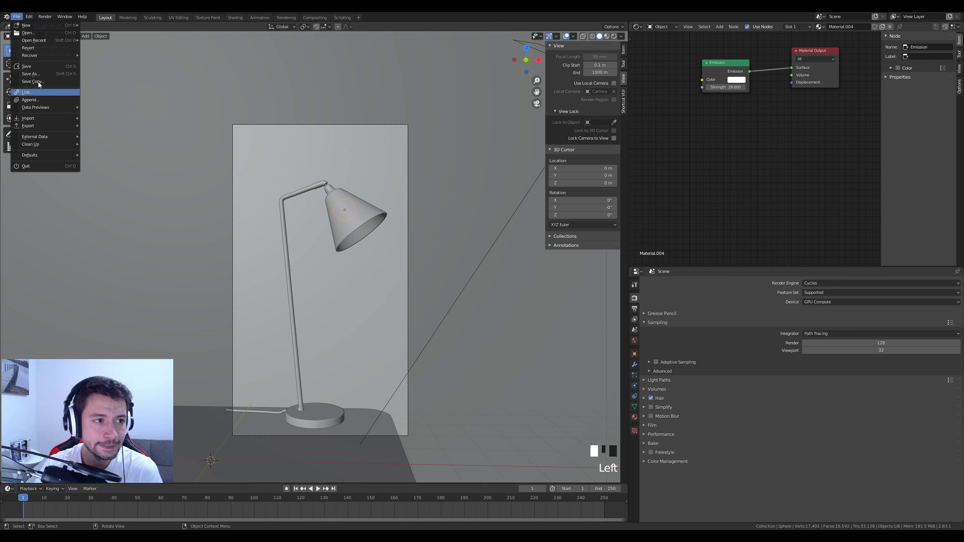
mouse_move(33, 138)
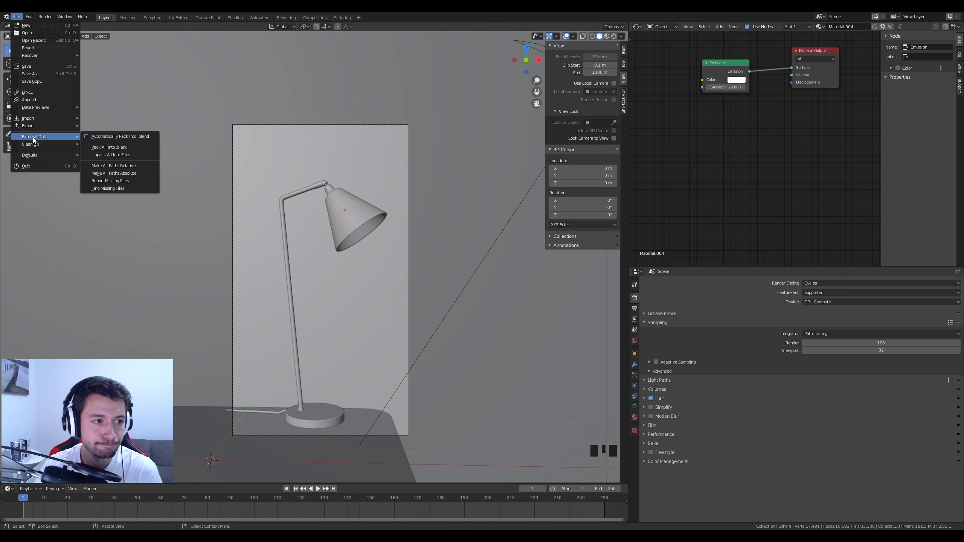
mouse_move(6, 16)
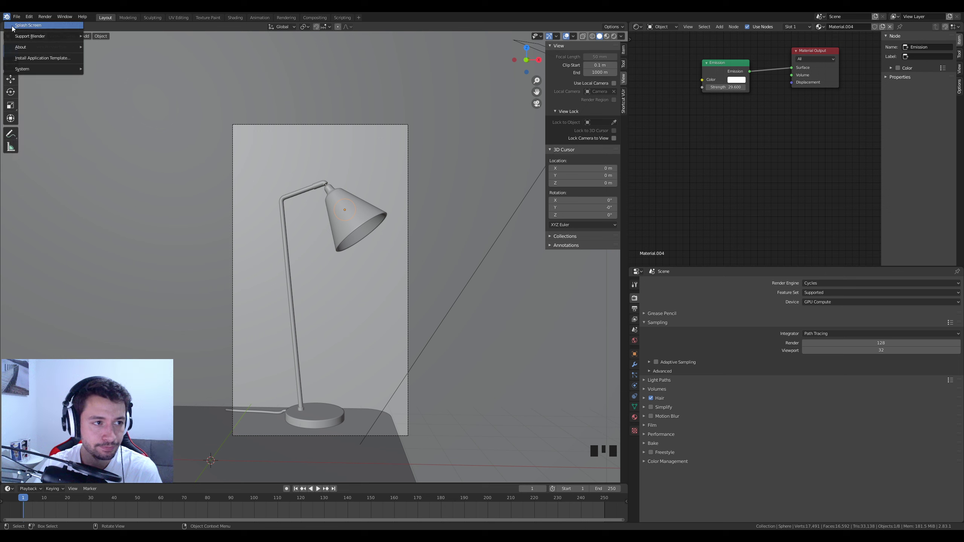
click(9, 26)
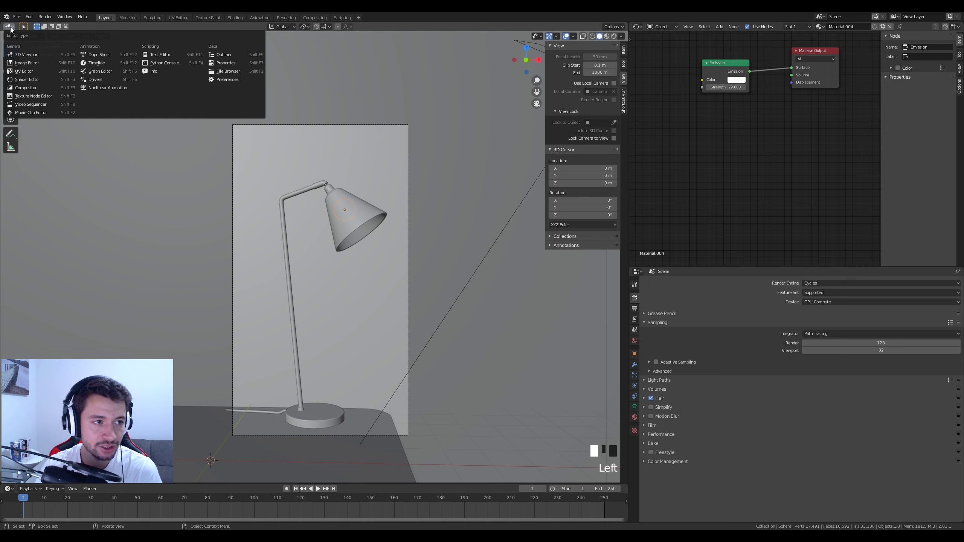
click(225, 81)
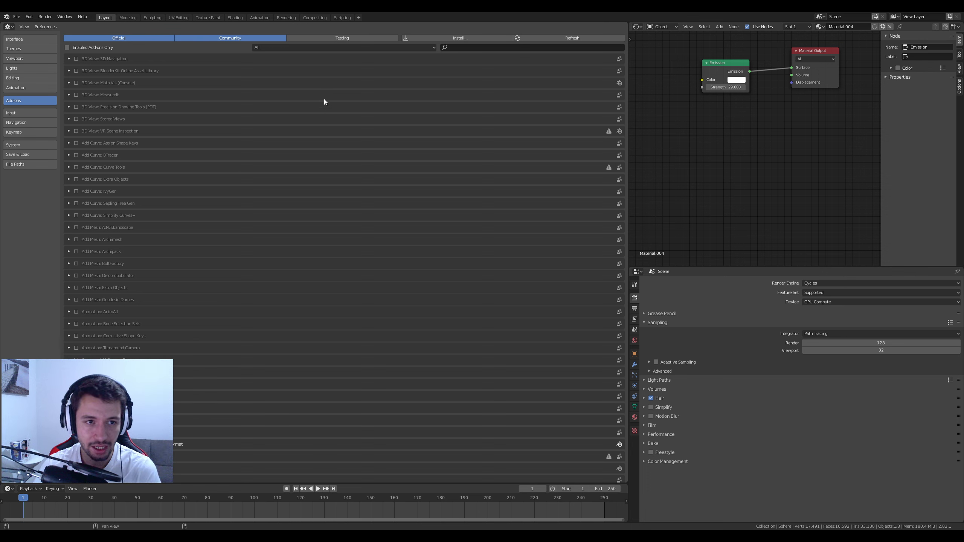
click(33, 146)
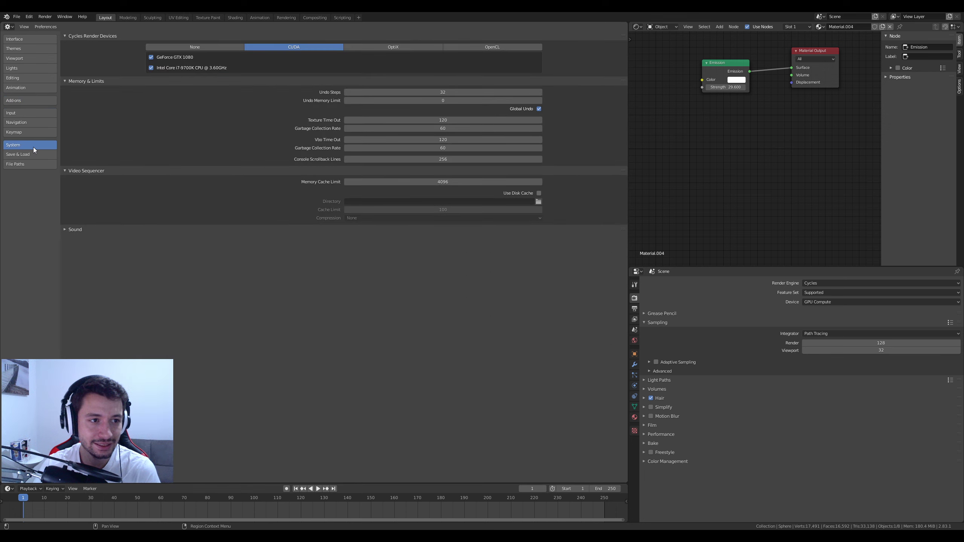
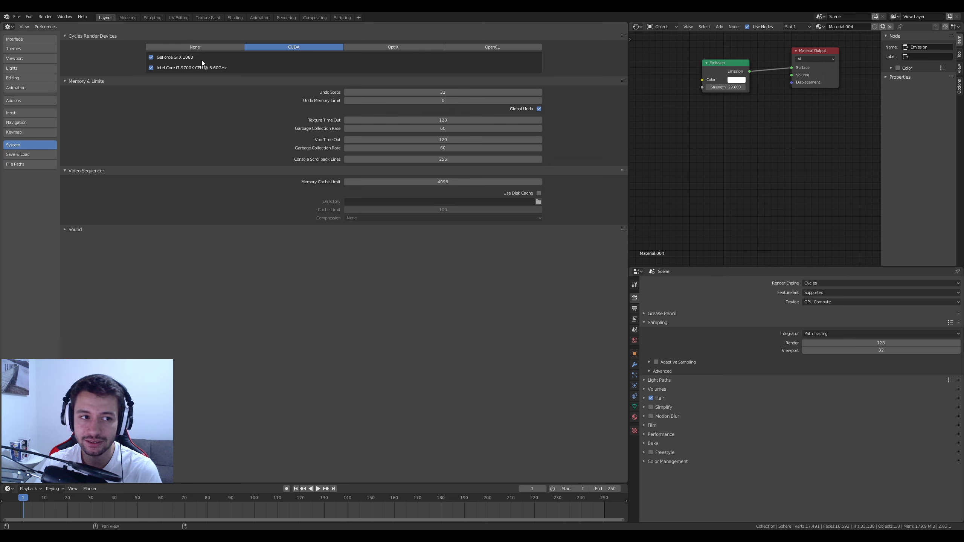
click(9, 27)
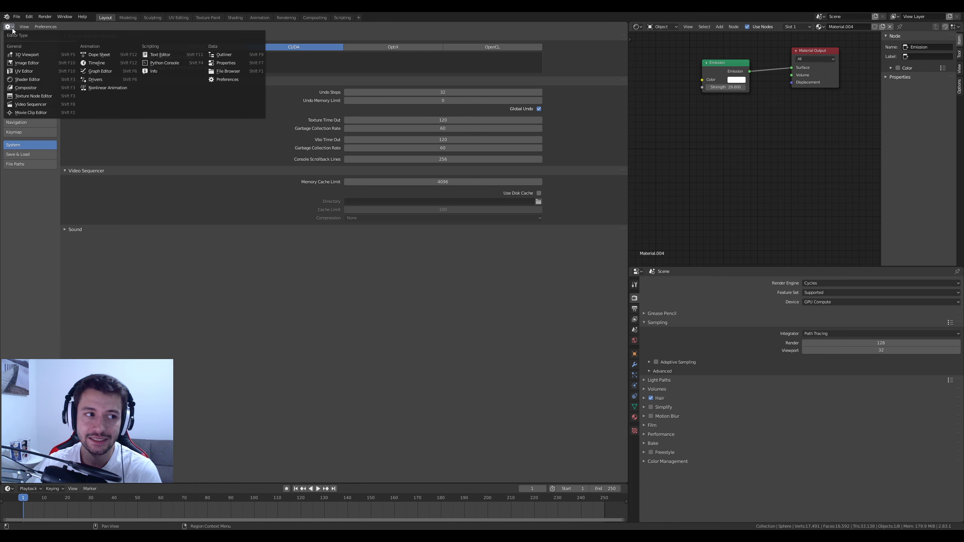
click(25, 56)
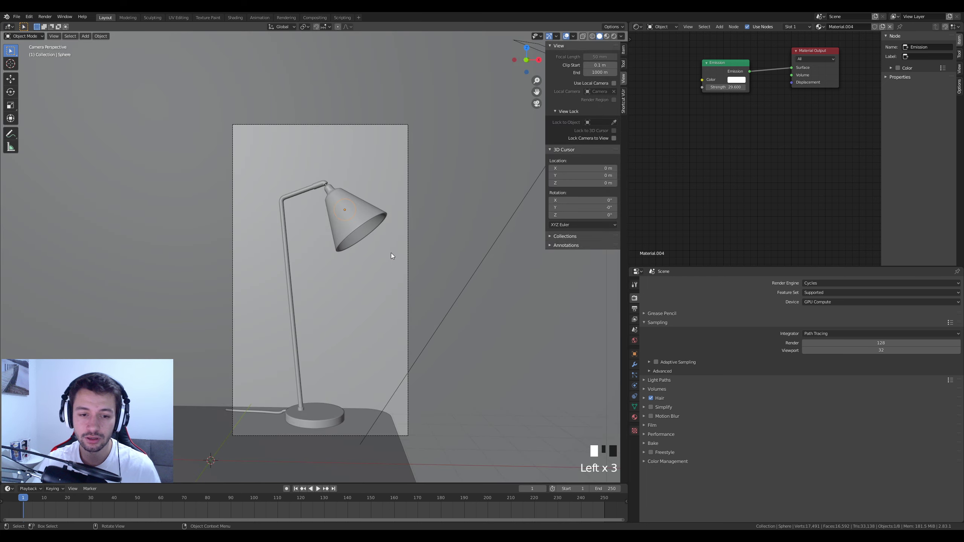
Step: Show the scene in Material Preview shading and check the lamp from another angle and through the camera
scroll(472, 296, up, 1)
shift+middle_drag(472, 296, 451, 273)
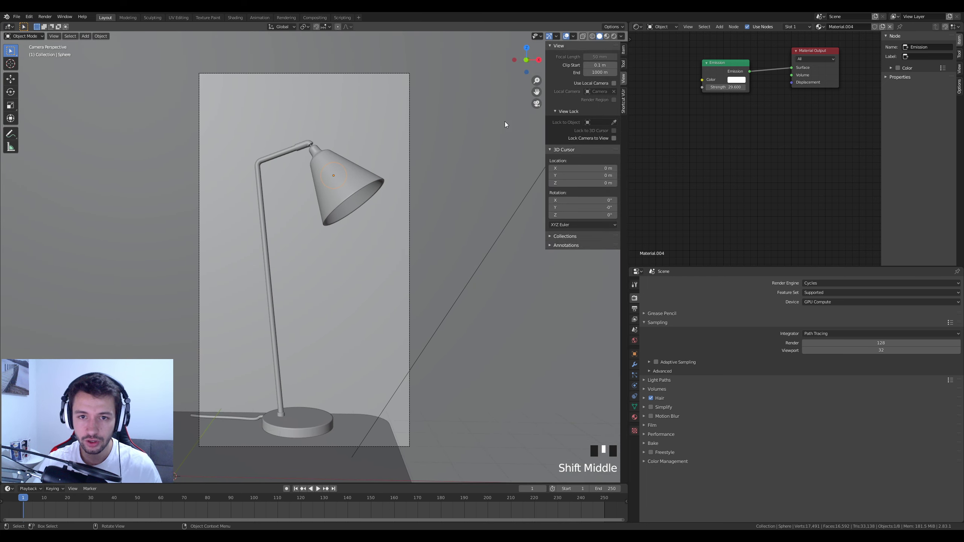
click(606, 37)
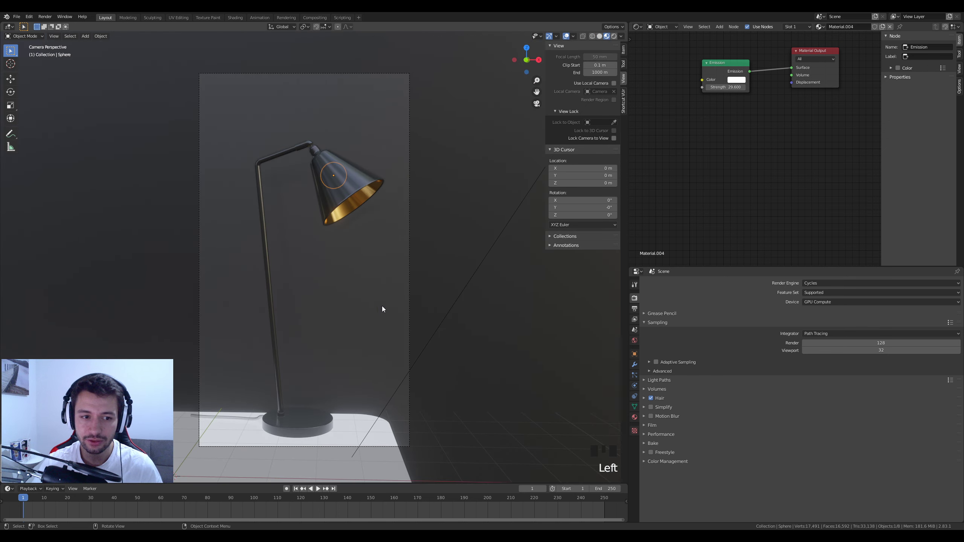
middle_drag(351, 322, 419, 328)
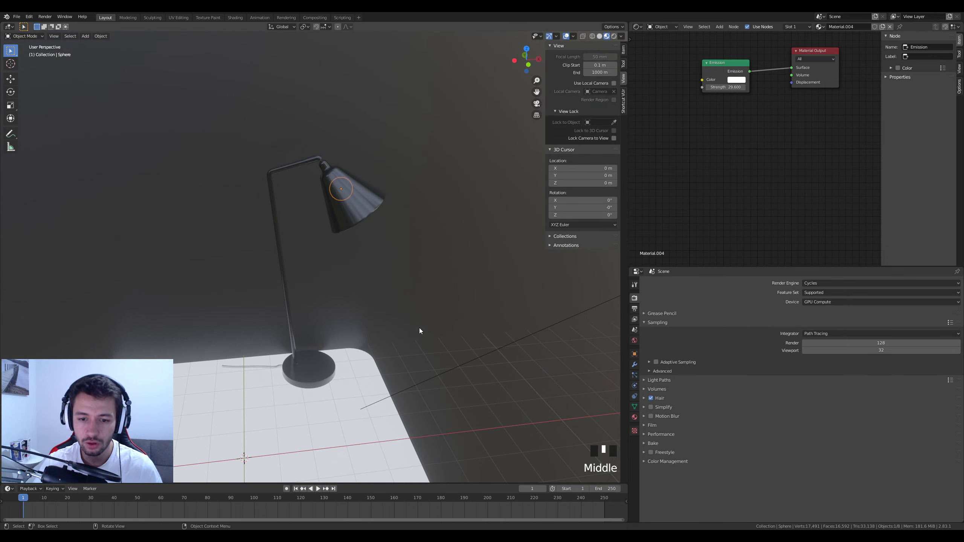
key(KP_0)
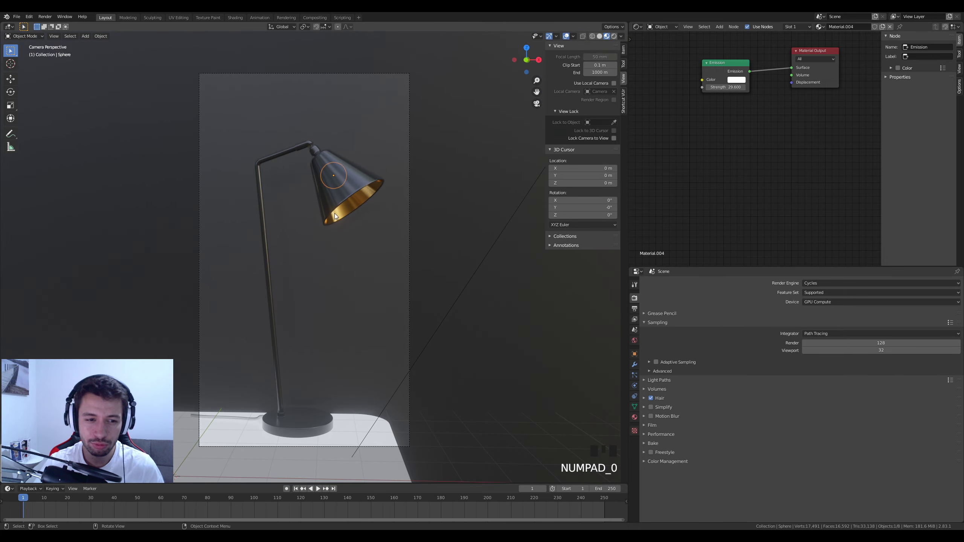
Step: Select the wall plane and switch the viewport shading to Rendered to preview the lamp in Cycles
click(474, 258)
scroll(378, 223, up, 1)
mouse_move(457, 330)
shift+middle_down()
mouse_move(456, 240)
mouse_move(454, 323)
shift+middle_up()
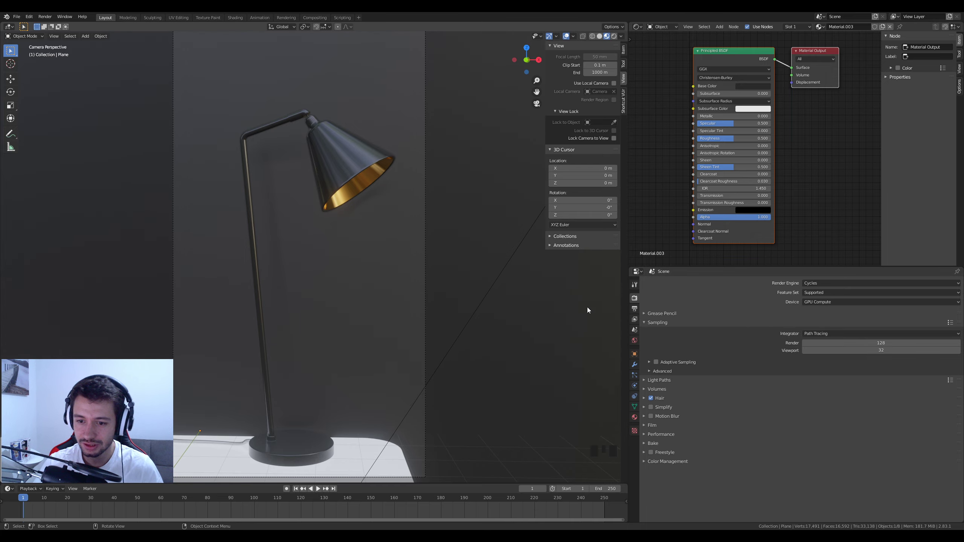
click(614, 37)
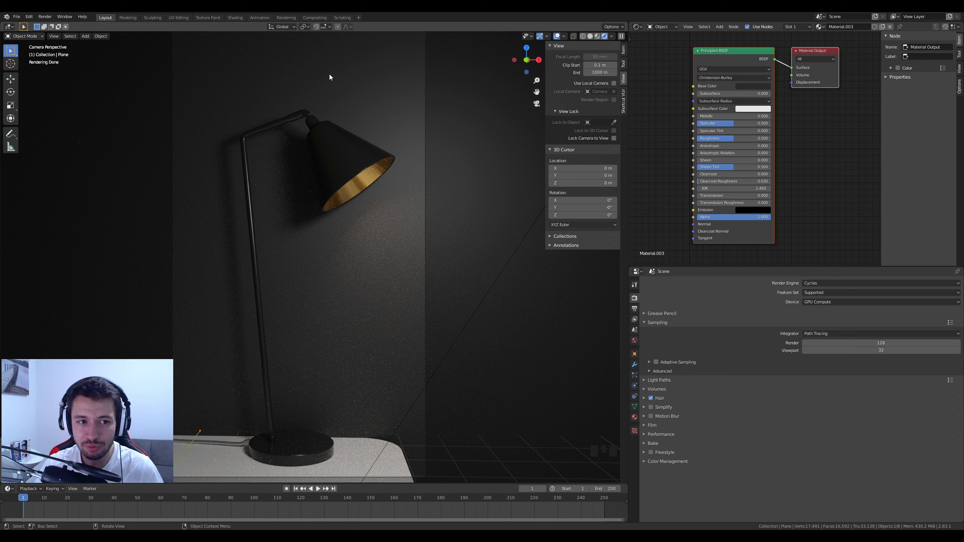
Step: Select the bulb sphere from below, set its Emission Strength to 1 and check the light through the camera
middle_drag(393, 70, 319, 194)
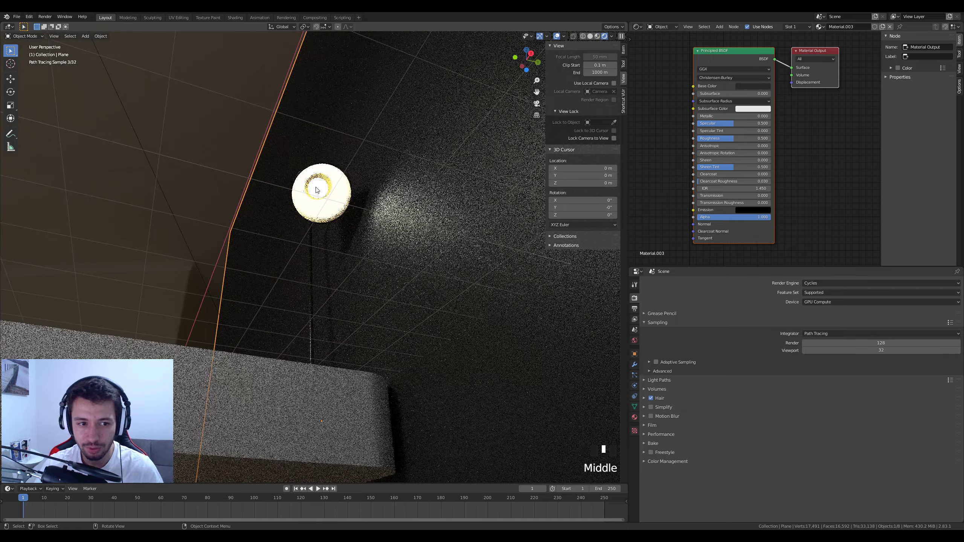
click(318, 193)
double_click(725, 87)
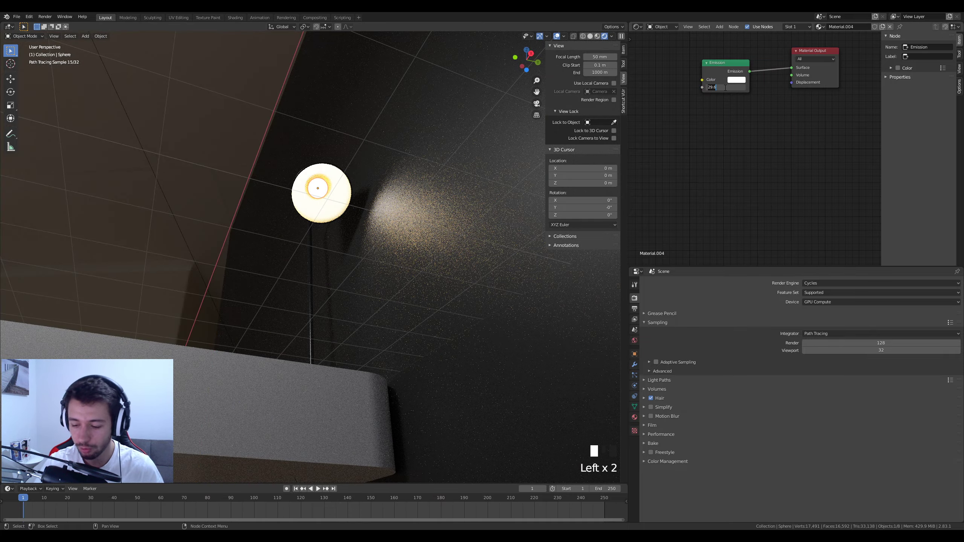
text(1)
key(Return)
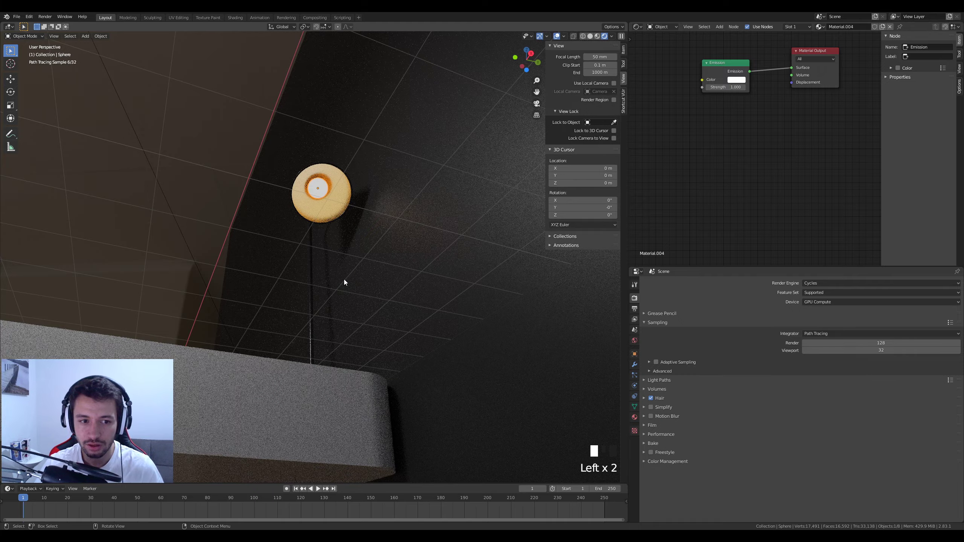
middle_drag(358, 287, 434, 319)
key(KP_0)
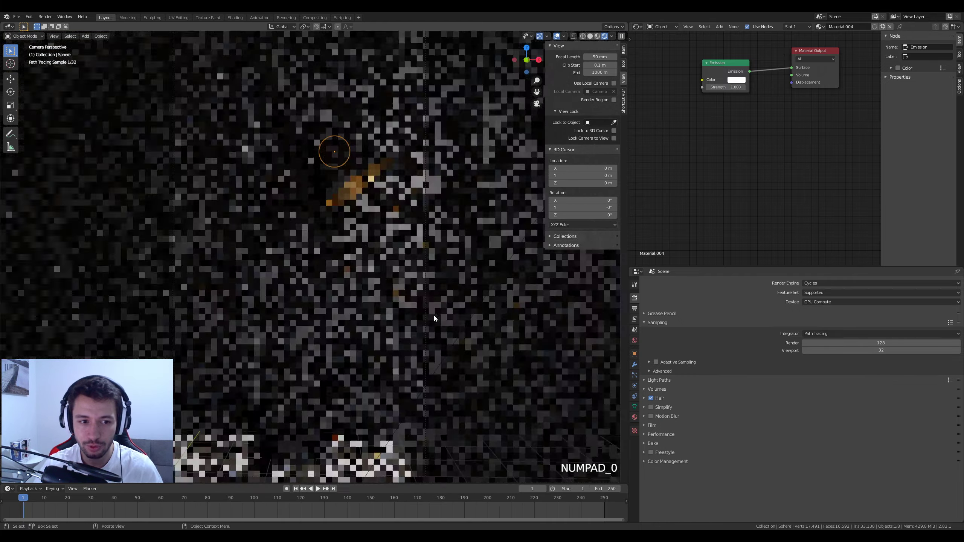
Step: Try an Emission Strength of 5 on the bulb sphere and set it back to 1
click(725, 87)
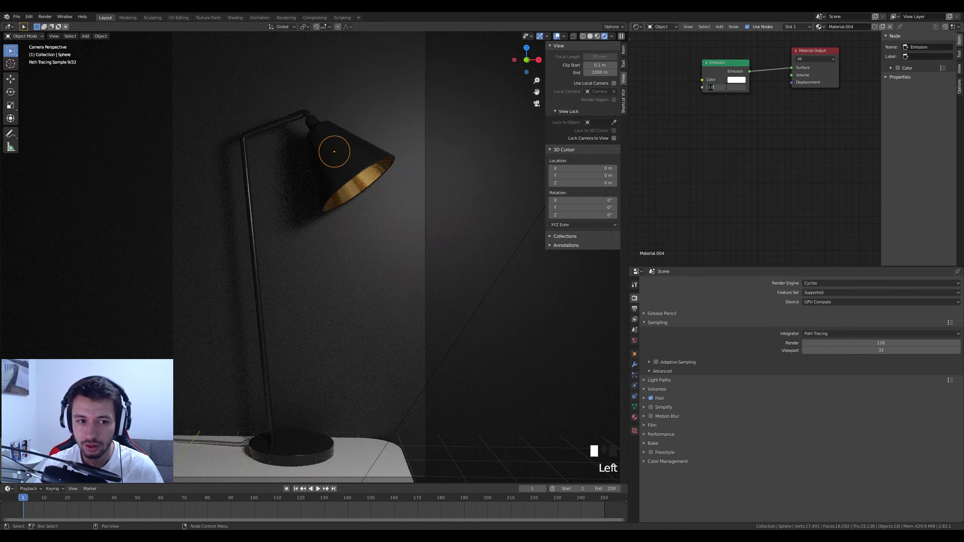
text(5)
key(Return)
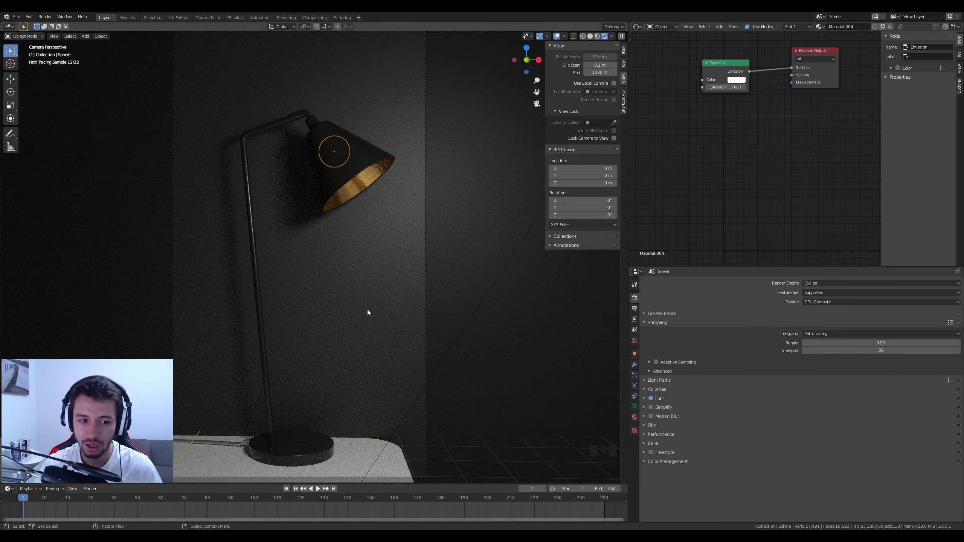
click(726, 86)
text(1)
key(Return)
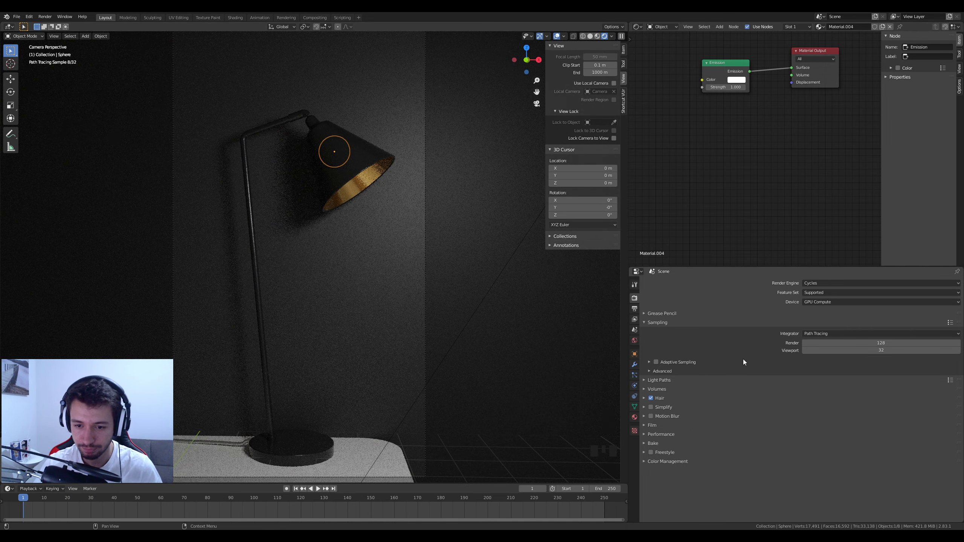
Step: Apply the Full Global Illumination preset to the Cycles Light Paths settings
click(644, 379)
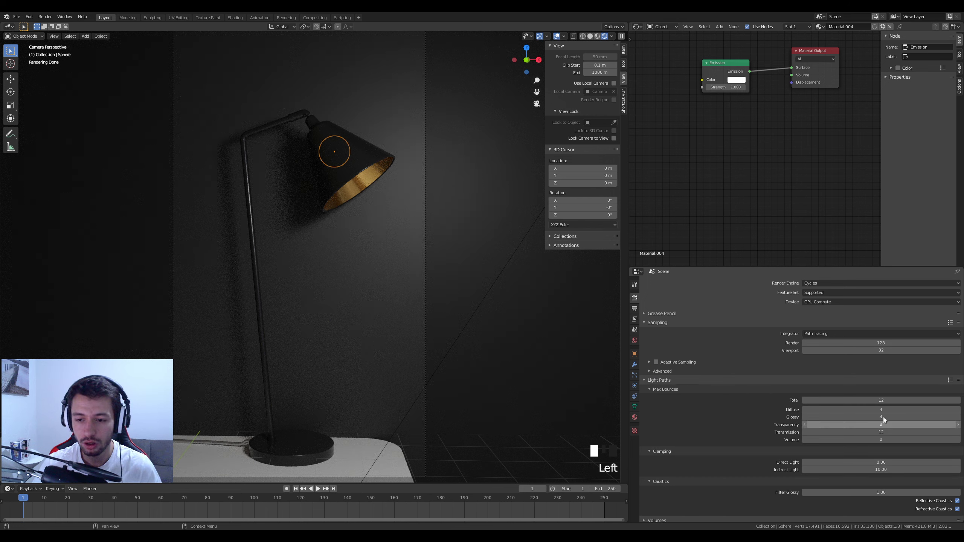
click(951, 380)
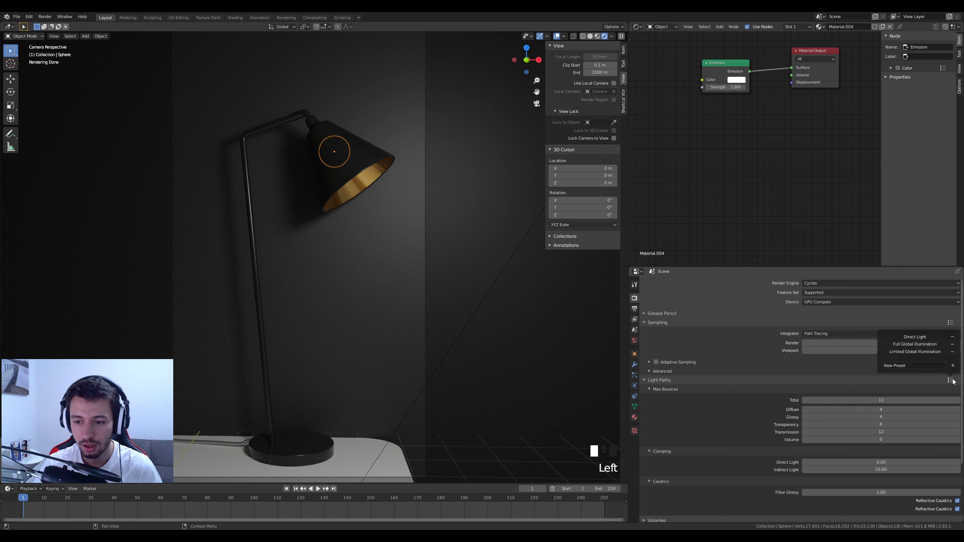
click(915, 344)
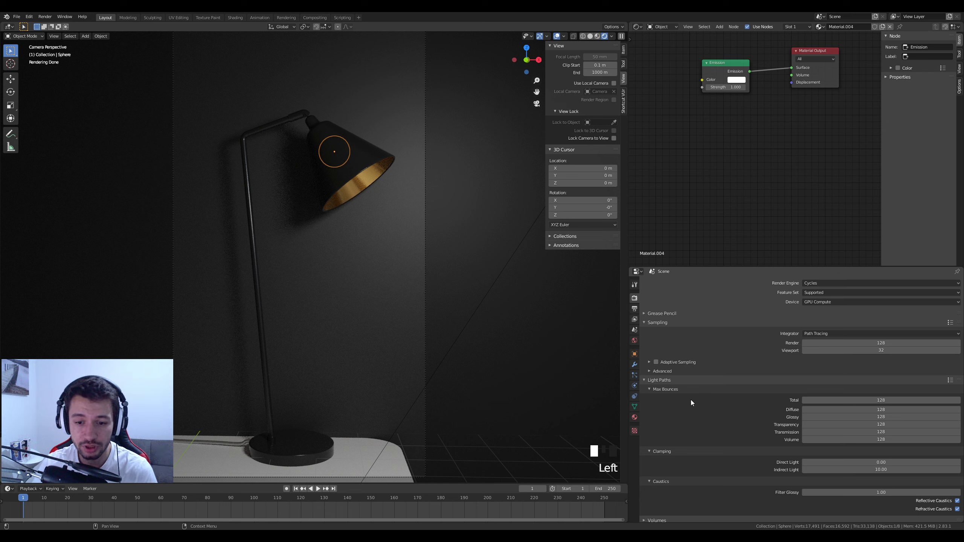
scroll(720, 401, down, 5)
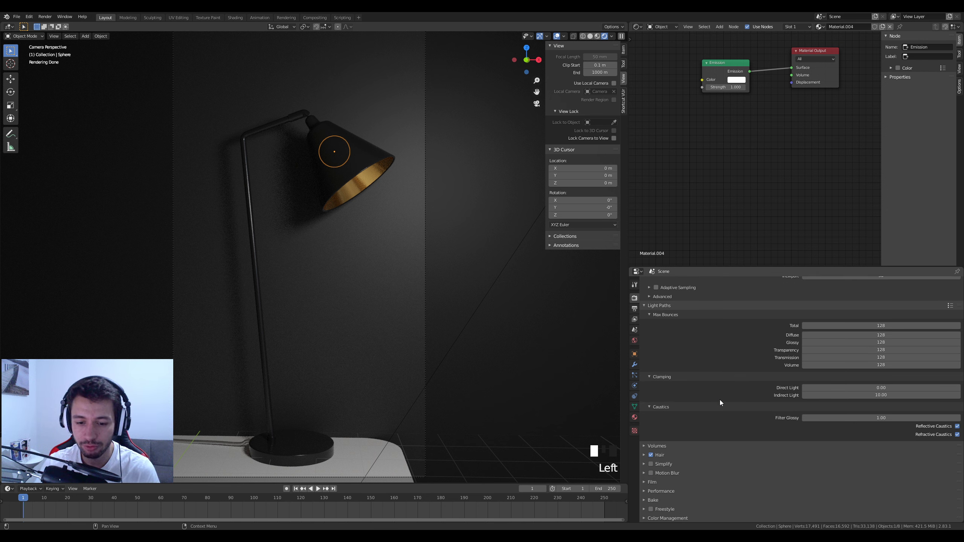
scroll(716, 402, up, 3)
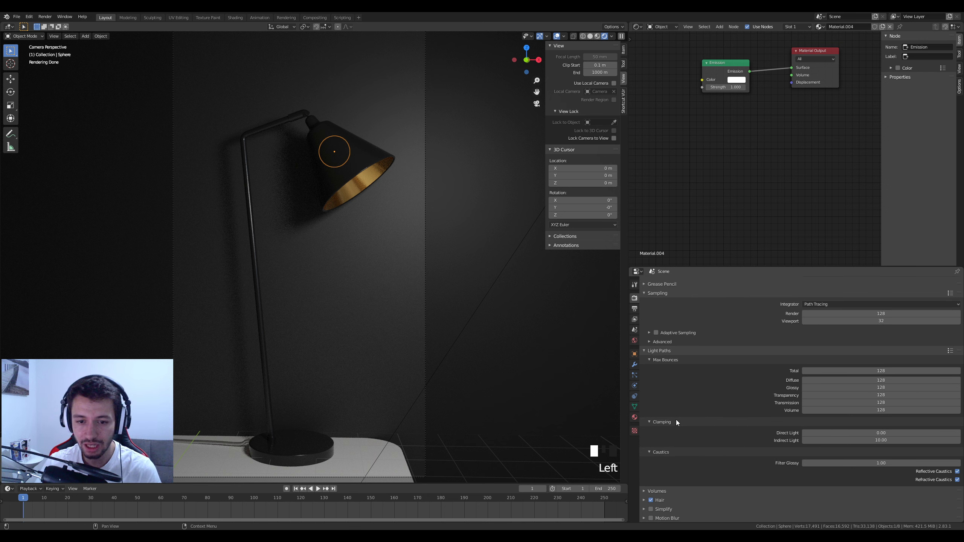
scroll(751, 398, up, 2)
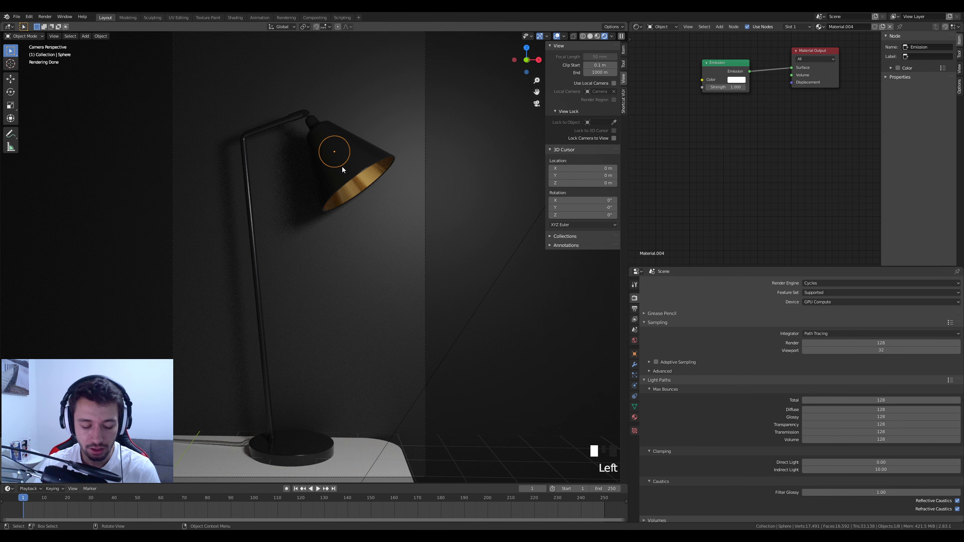
Step: Return the viewport to Solid shading, render the camera view, examine the lamp image and close the render window
key(z)
click(397, 170)
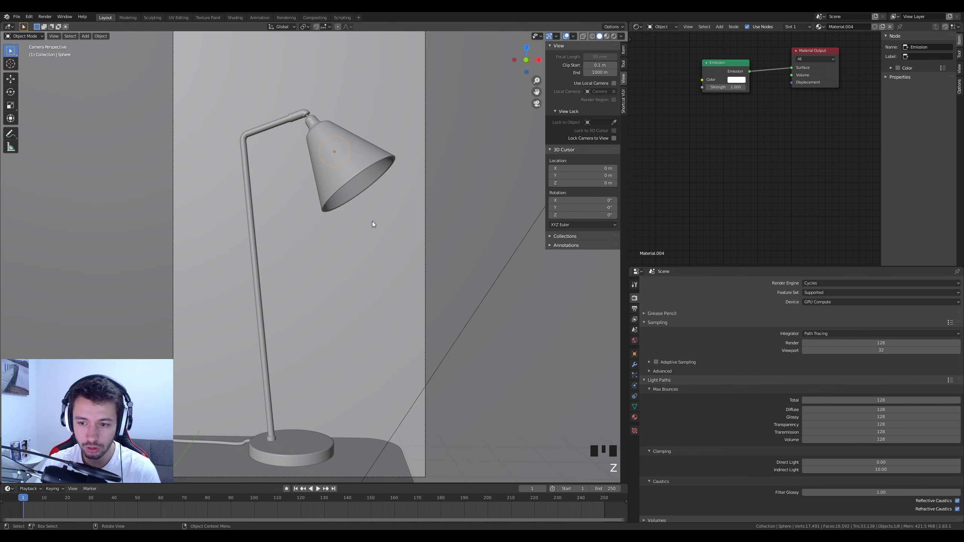
scroll(372, 221, down, 2)
key(F12)
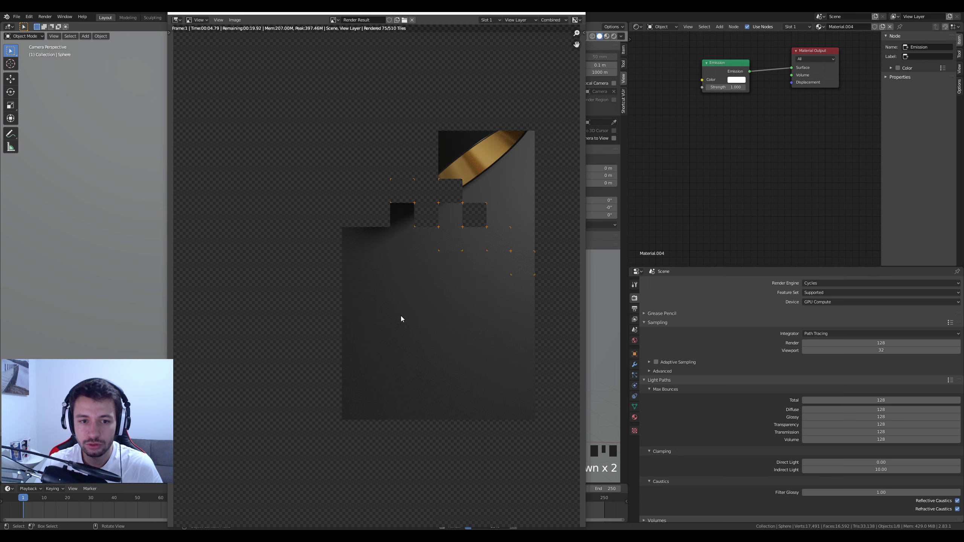
scroll(400, 301, down, 2)
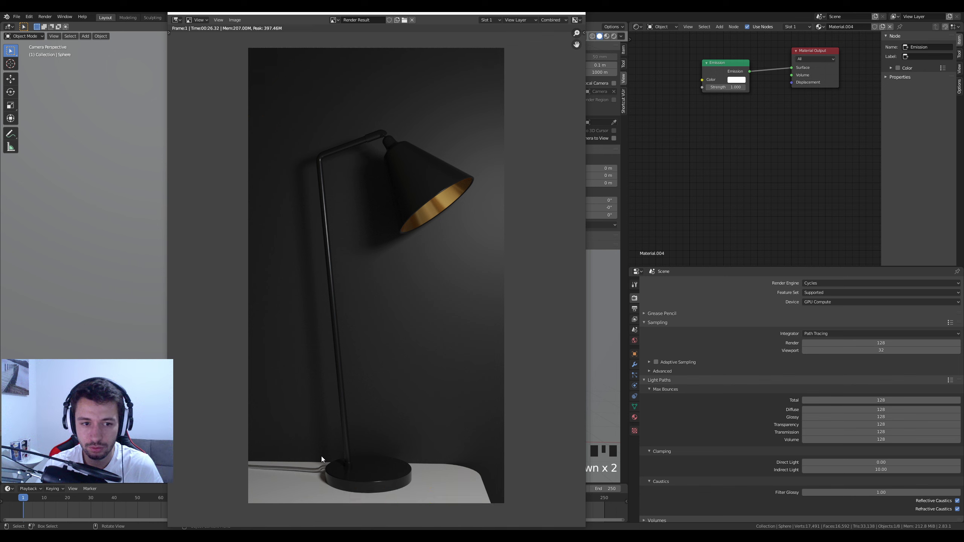
click(236, 19)
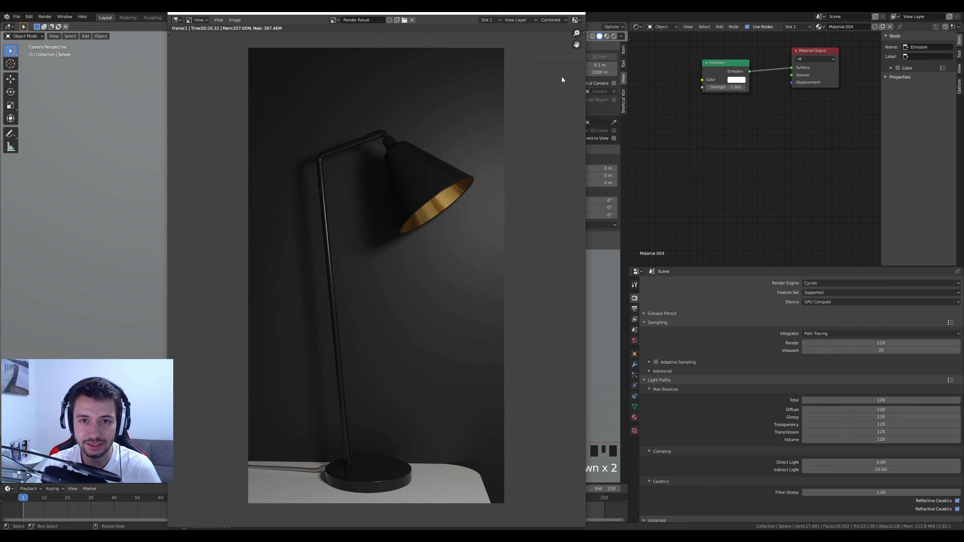
scroll(697, 439, down, 5)
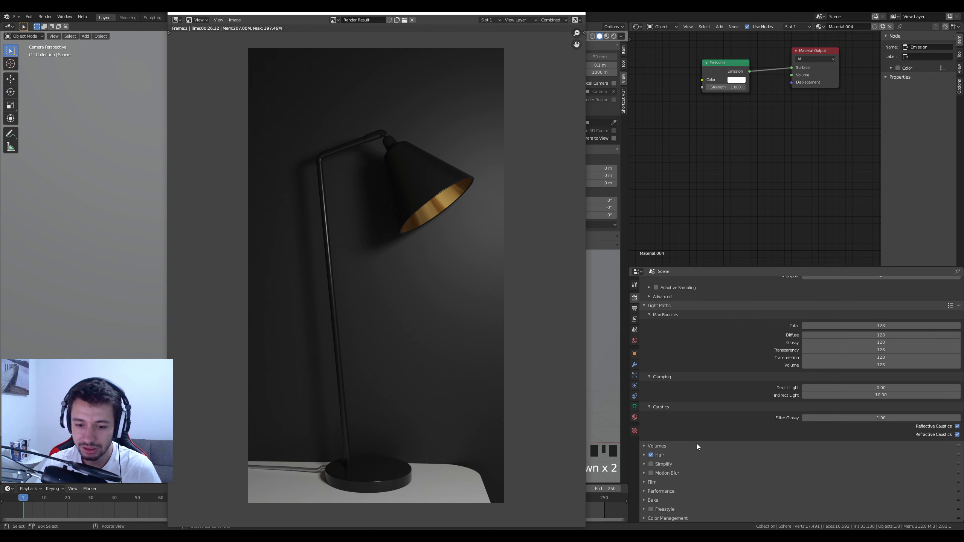
key(Escape)
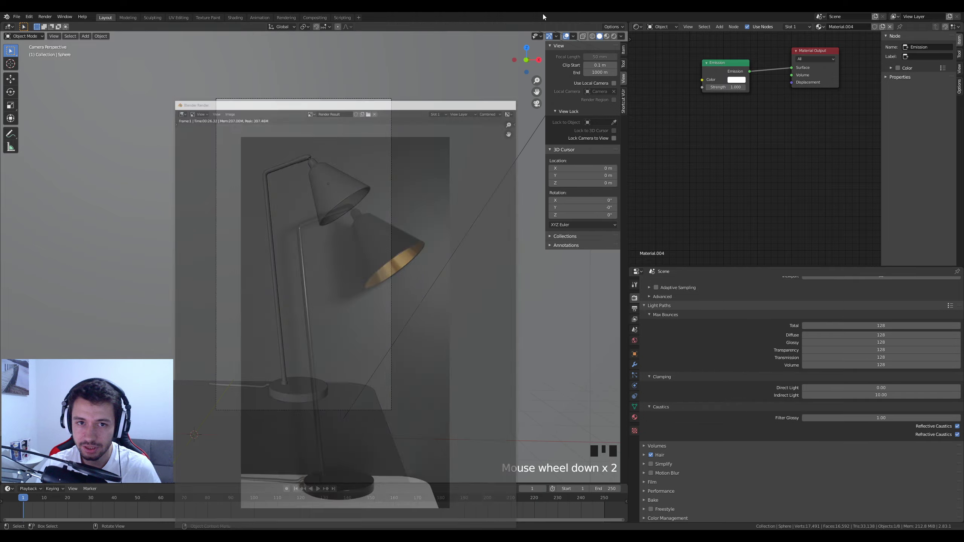
Step: Switch the viewport to Rendered shading, try a lower Color Management Exposure and set it back to 0
click(645, 517)
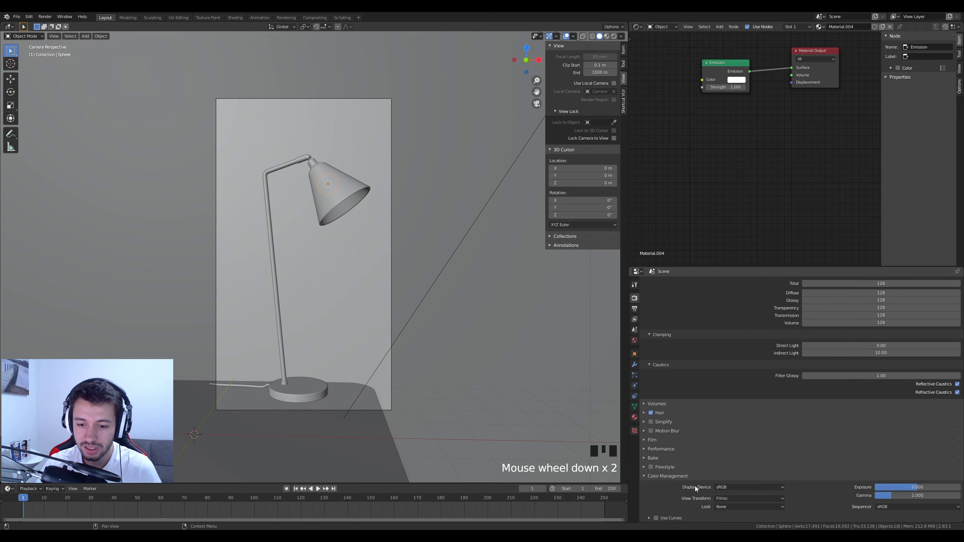
click(614, 37)
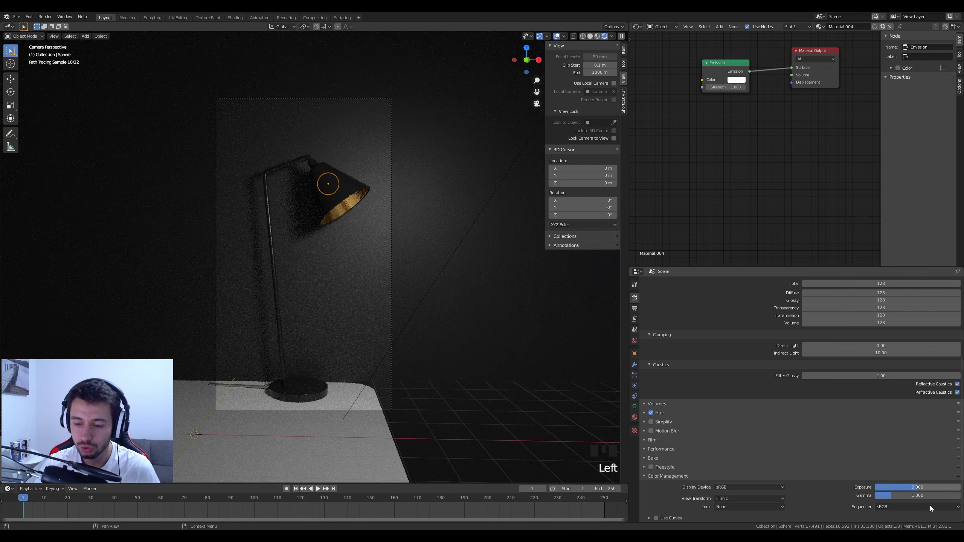
mouse_move(917, 488)
mouse_down()
mouse_move(946, 488)
mouse_move(909, 488)
mouse_up()
click(917, 487)
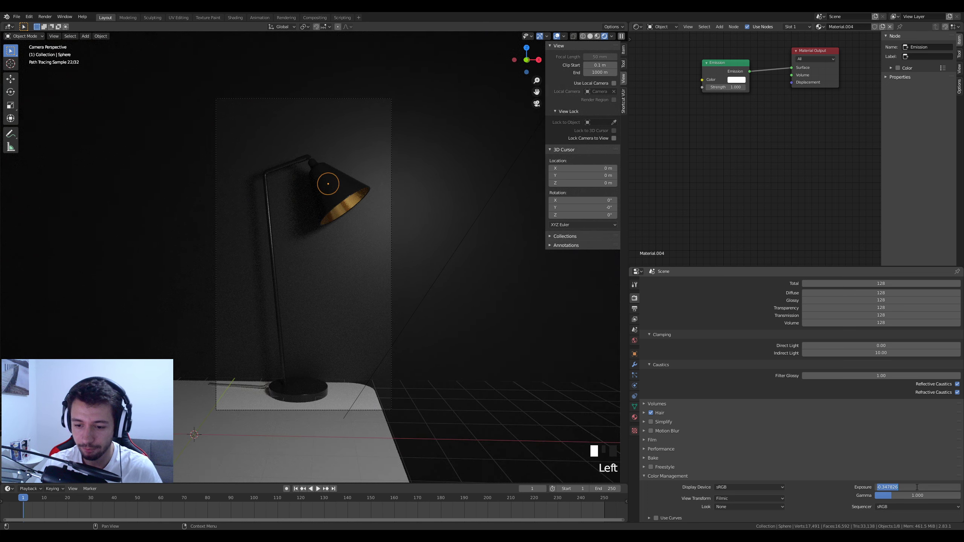
text(0)
key(Return)
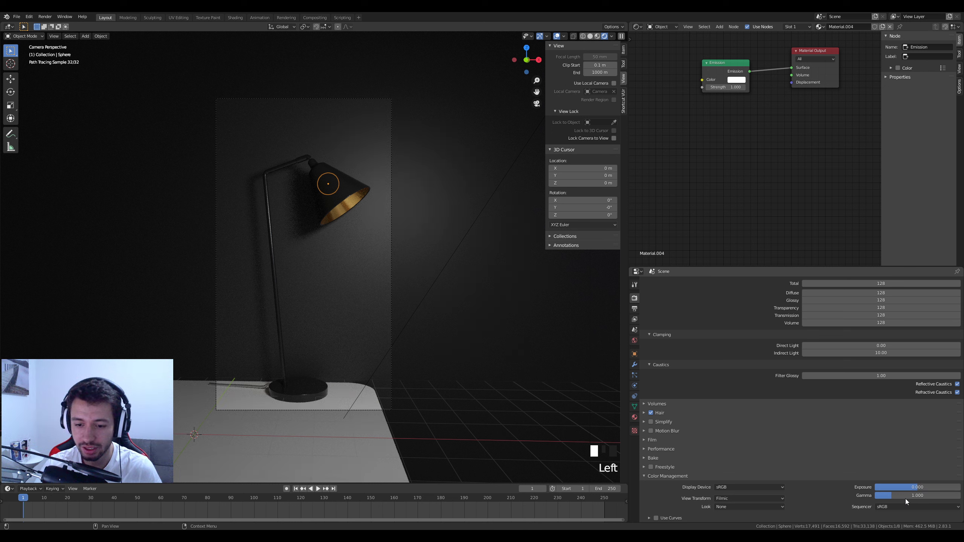
Step: Try the Medium Contrast look in Color Management, set the Look to High Contrast and check the curves settings
click(731, 506)
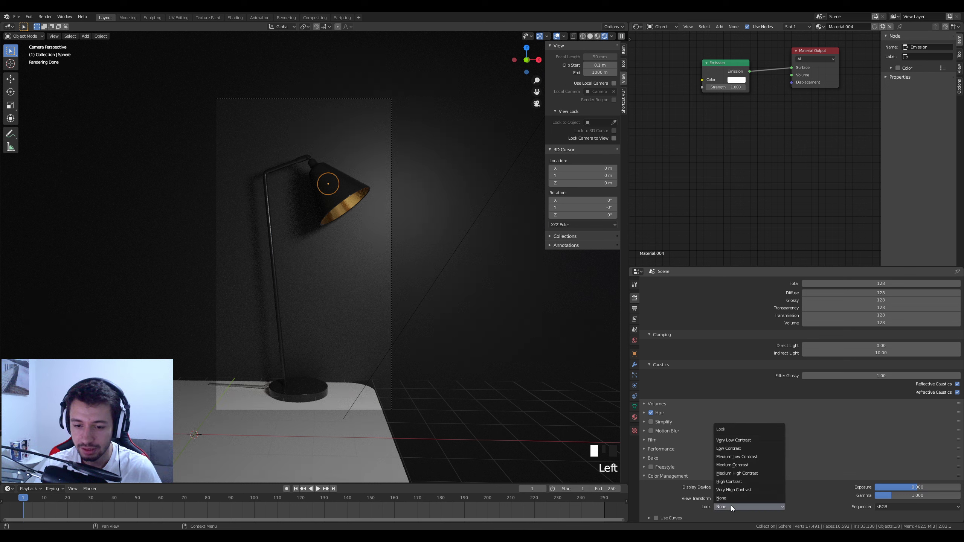
click(740, 466)
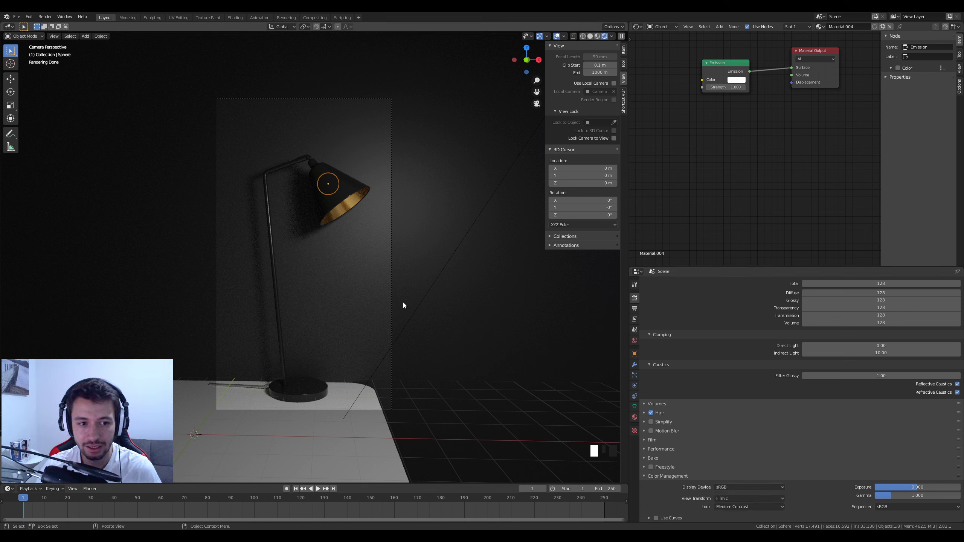
click(746, 508)
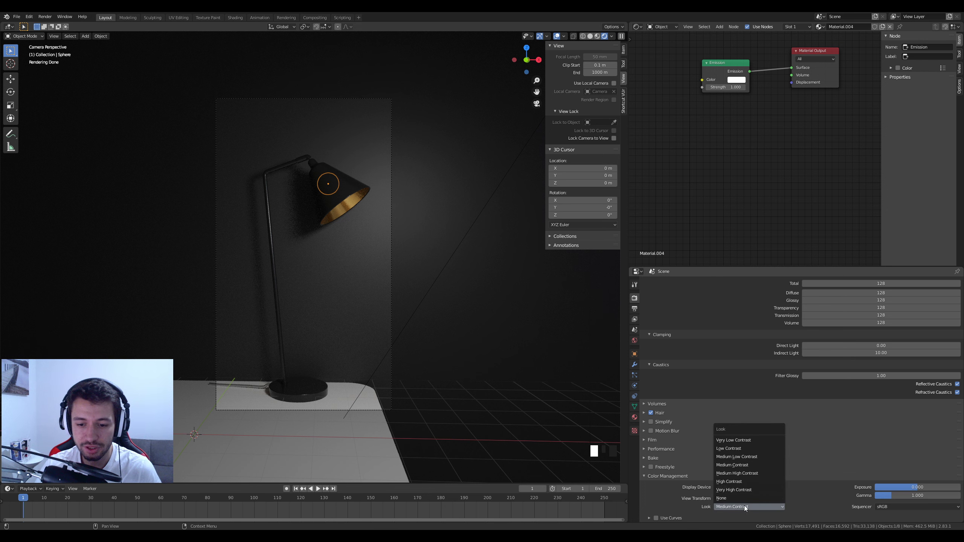
click(742, 483)
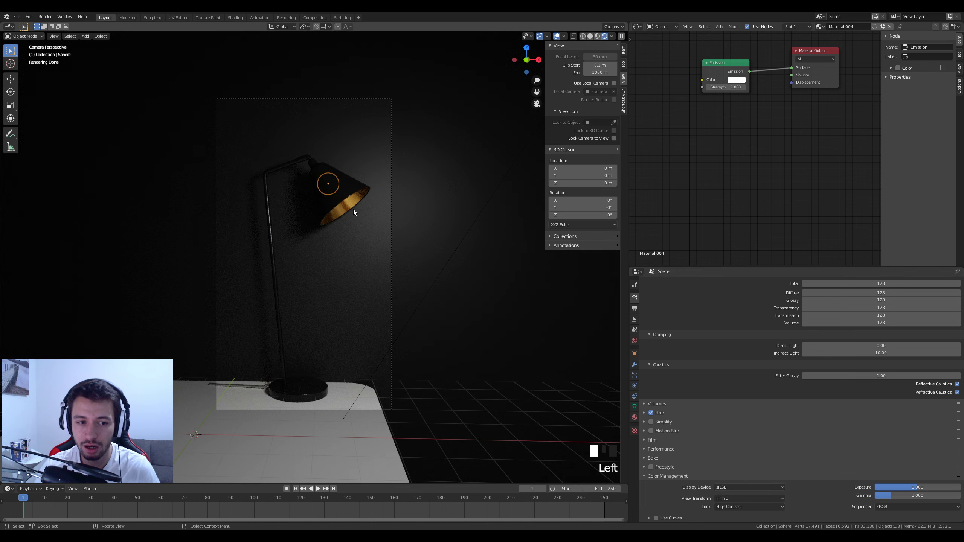
click(649, 518)
scroll(676, 502, down, 5)
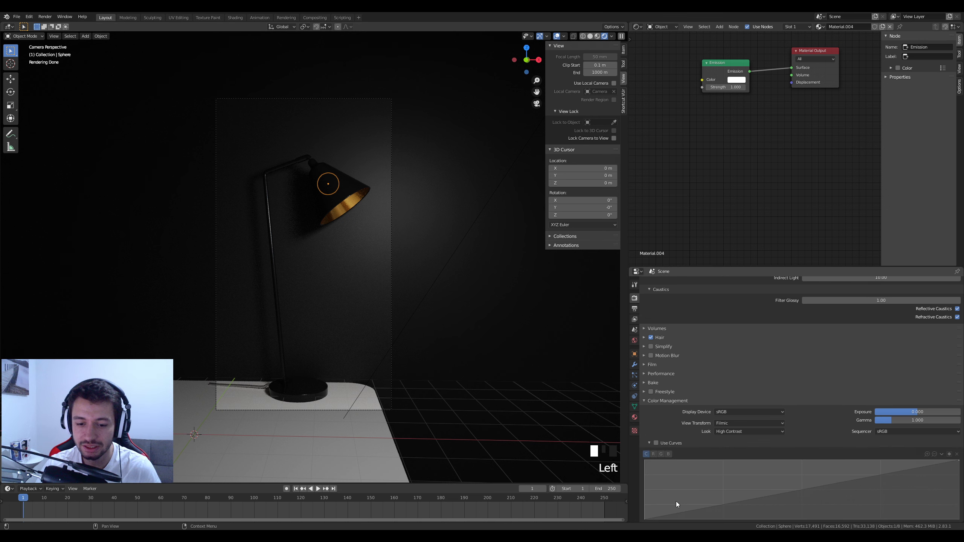
click(648, 444)
click(644, 474)
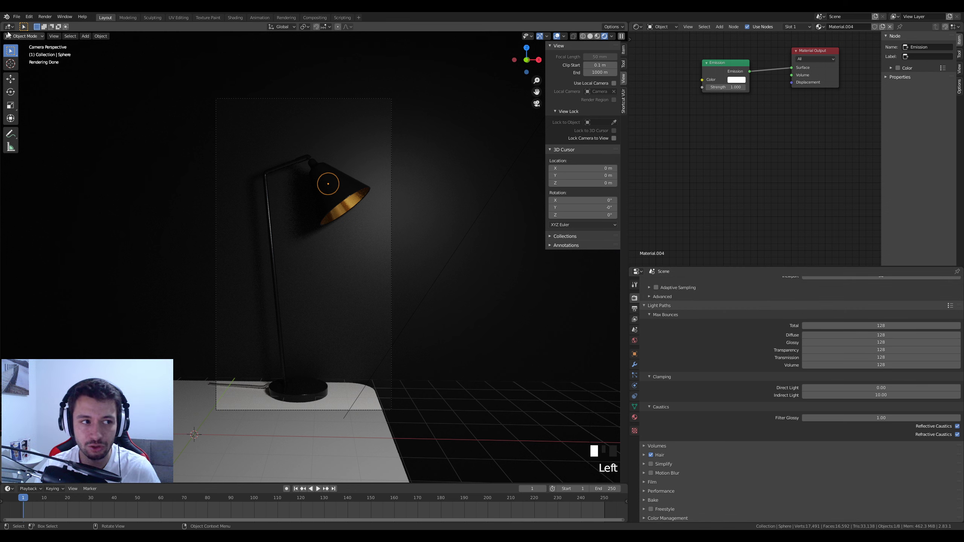
Step: Change the 3D viewport area to the Compositor and enable Use Nodes
click(23, 36)
click(24, 37)
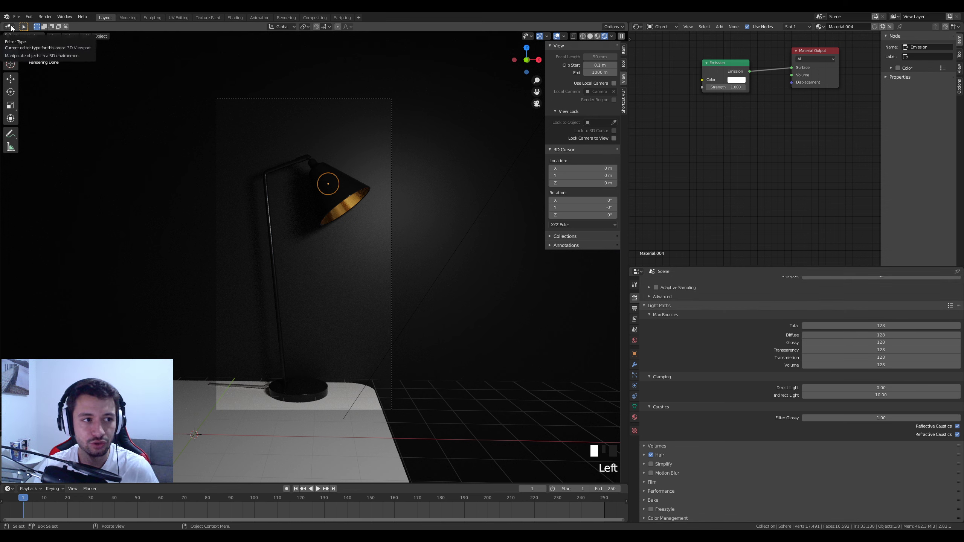
click(9, 27)
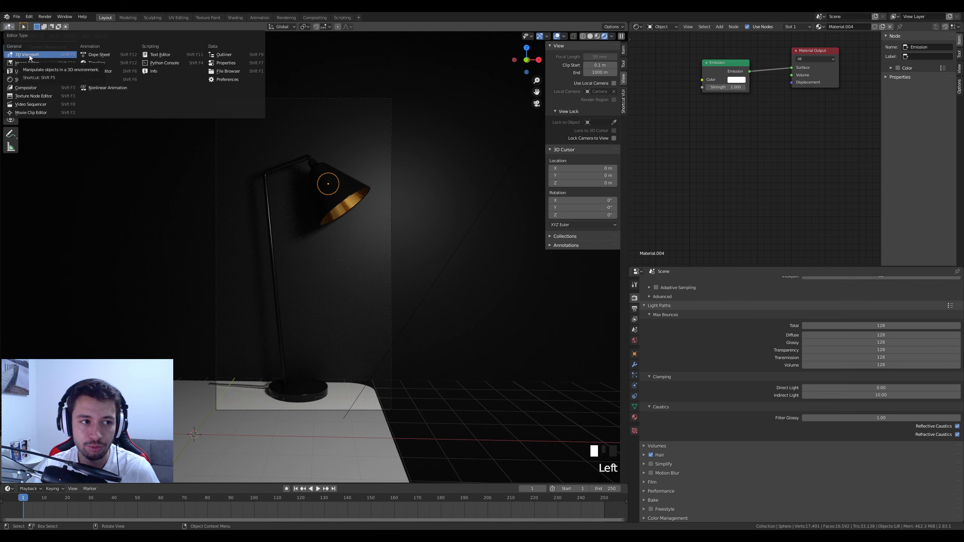
click(38, 88)
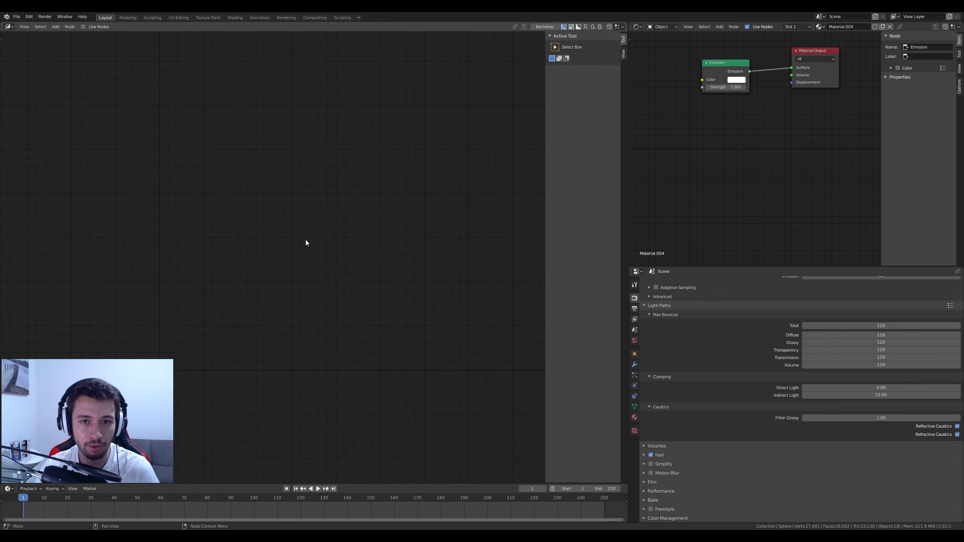
click(83, 28)
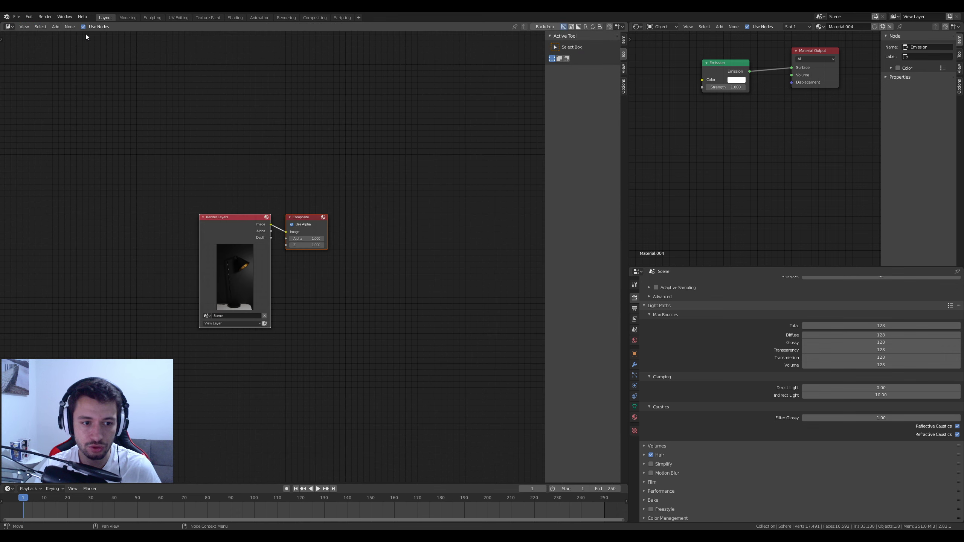
scroll(336, 289, up, 4)
scroll(339, 300, down, 3)
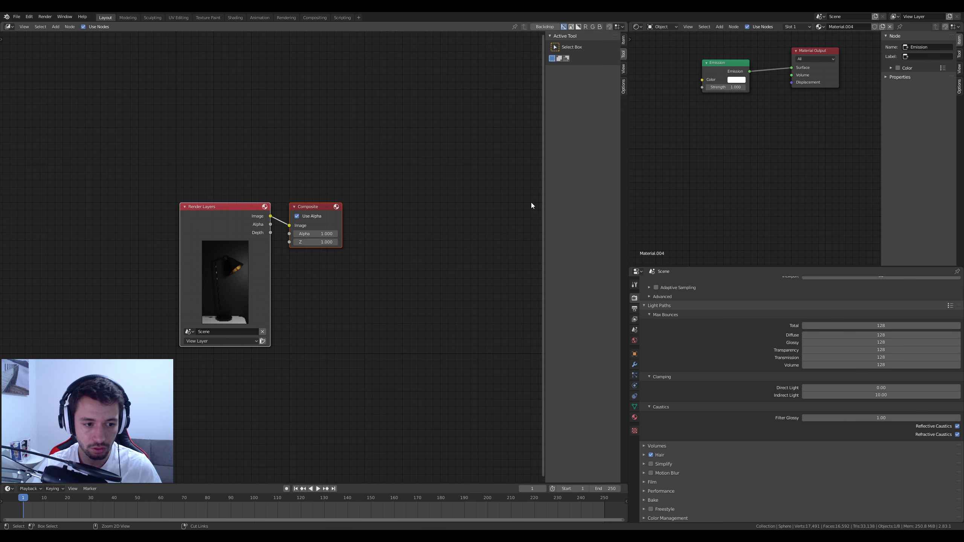
Step: Maximize the Compositor and spread the Render Layers and Composite nodes far apart
key(ctrl+space)
middle_drag(510, 313, 410, 270)
click(274, 180)
click(387, 180)
drag(387, 180, 537, 183)
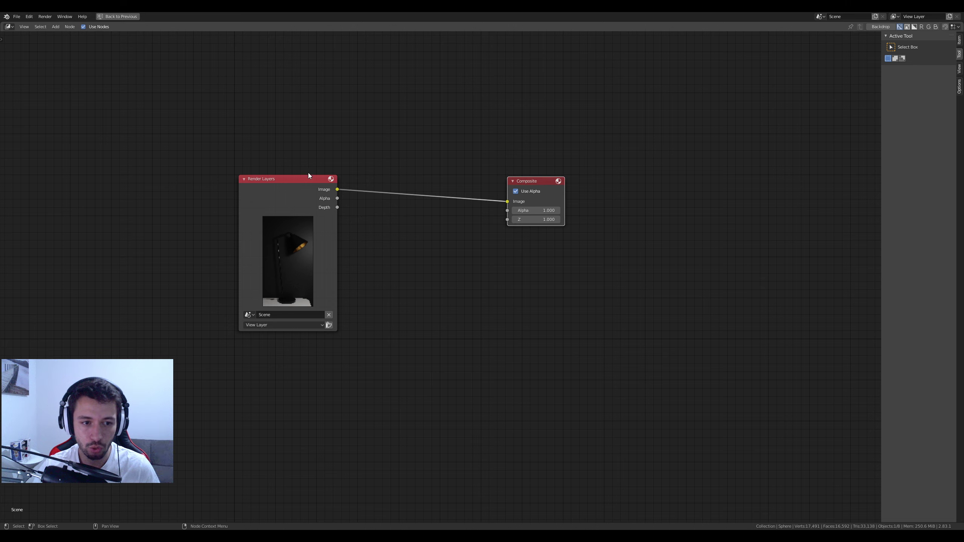
drag(286, 178, 185, 168)
drag(520, 181, 613, 162)
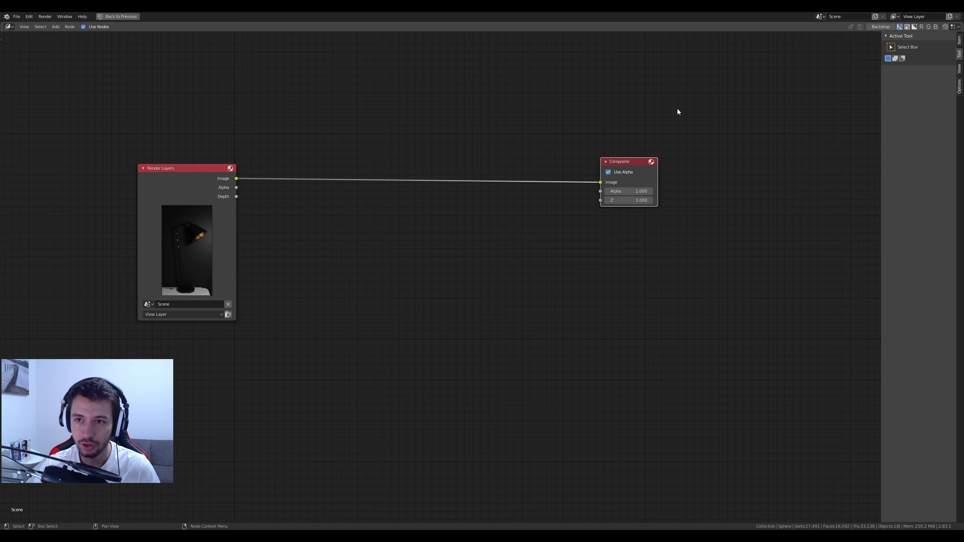
Step: Turn on the compositor Backdrop and add a Viewer node below the Composite node
click(875, 27)
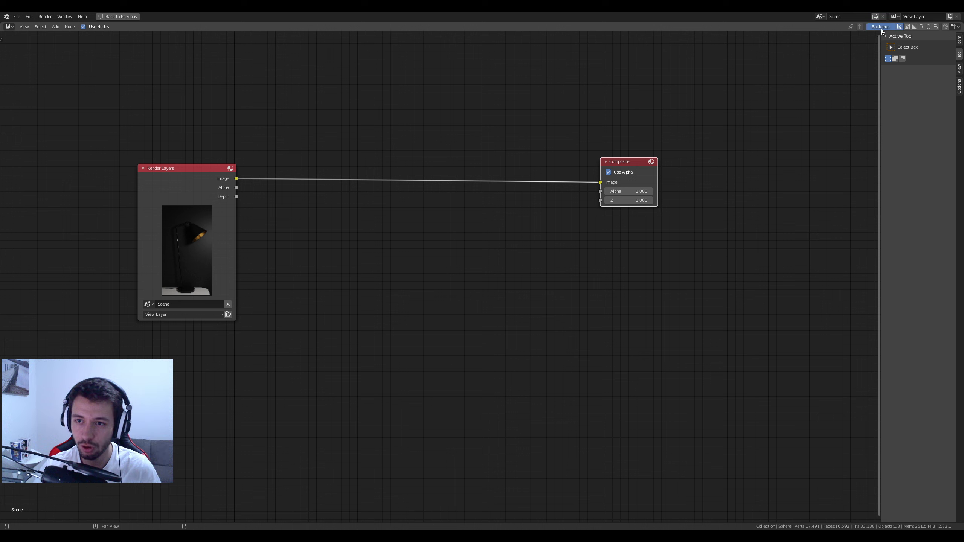
key(shift+a)
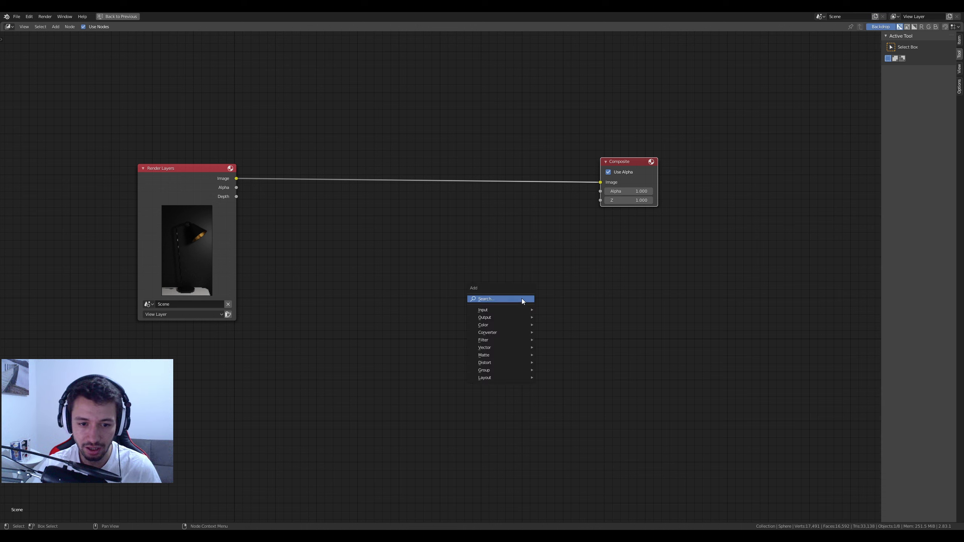
click(521, 298)
text(view)
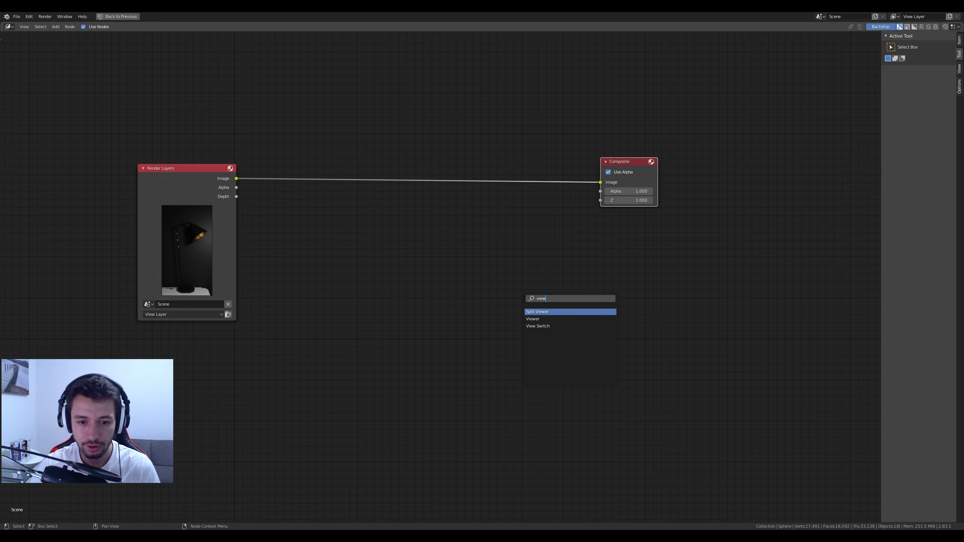
key(Down)
key(Return)
click(643, 296)
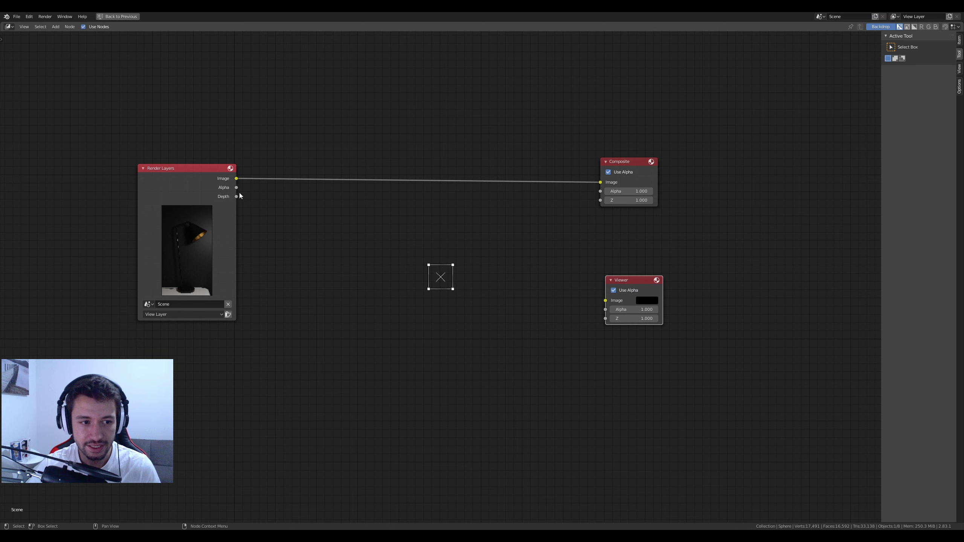
Step: Connect the Render Layers Image output to the Viewer's Image input to show the render behind the nodes
drag(236, 180, 609, 305)
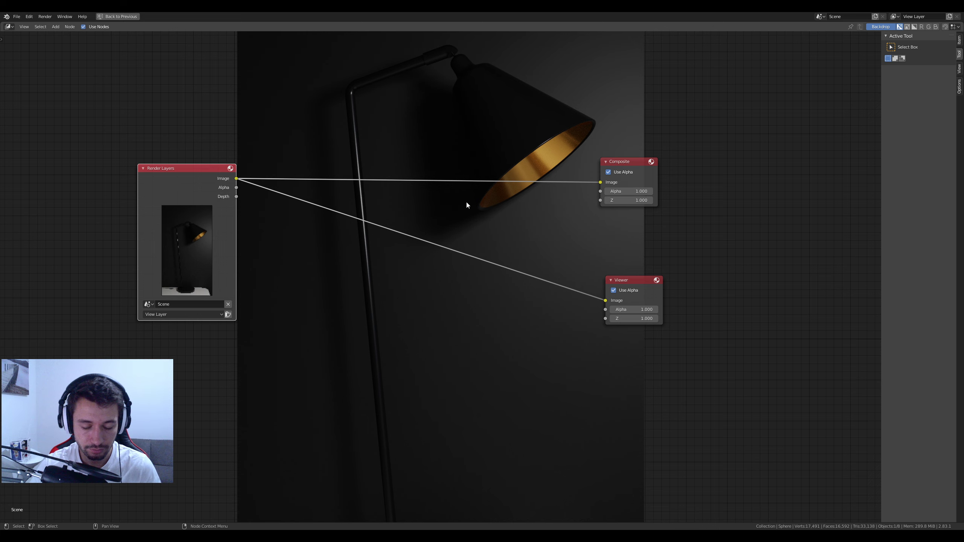
scroll(514, 291, down, 2)
scroll(504, 306, up, 1)
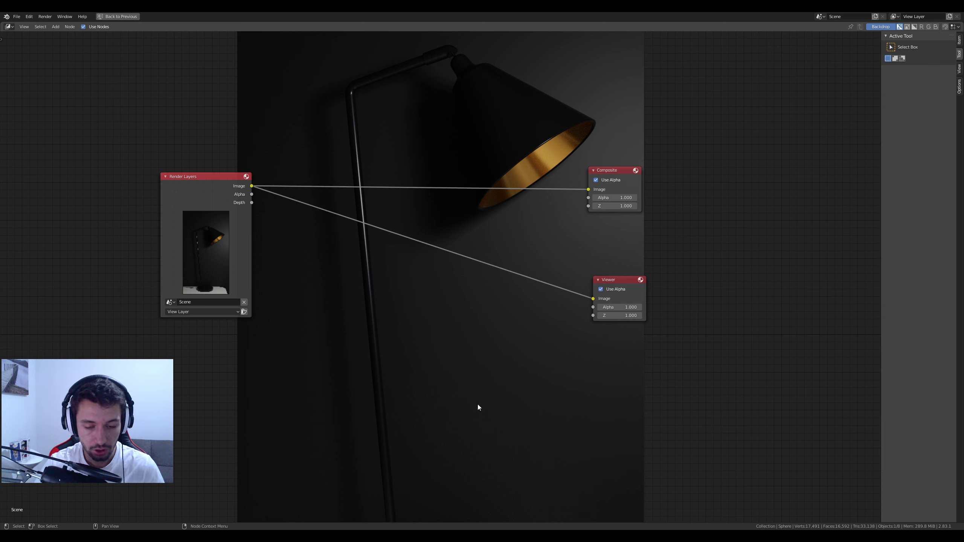
Step: Zoom the compositor backdrop in and back, and fit the whole render image within the available space
scroll(533, 255, down, 5)
scroll(531, 249, up, 5)
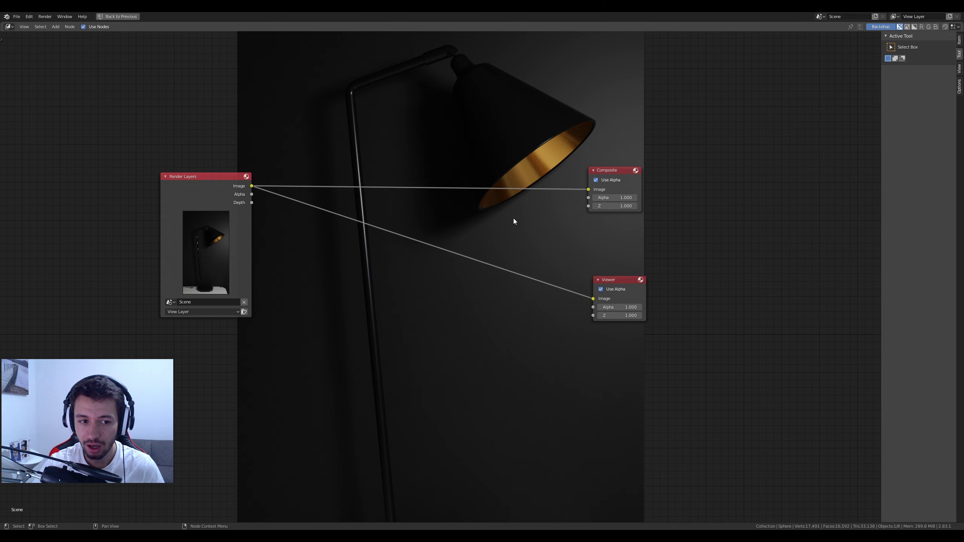
scroll(514, 218, down, 2)
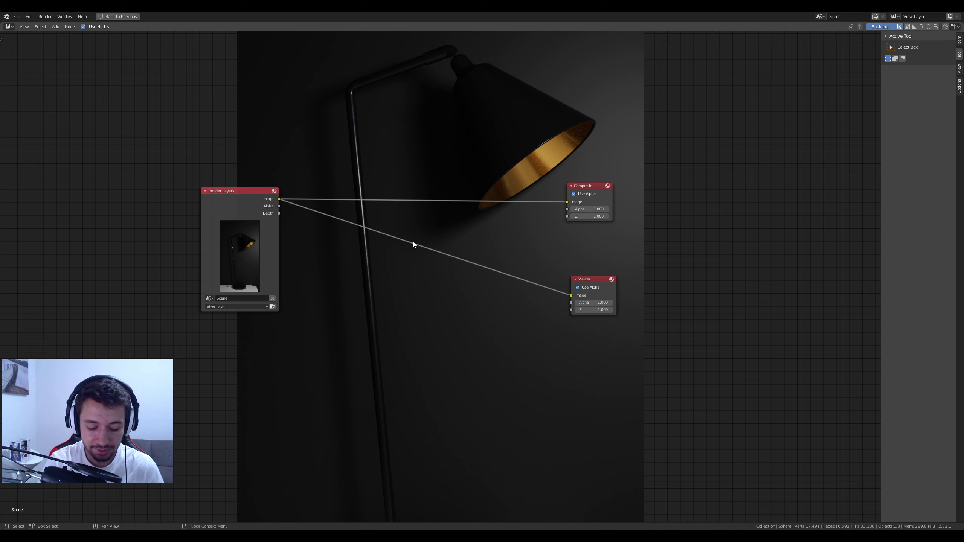
key(alt+v)
key(alt+v)
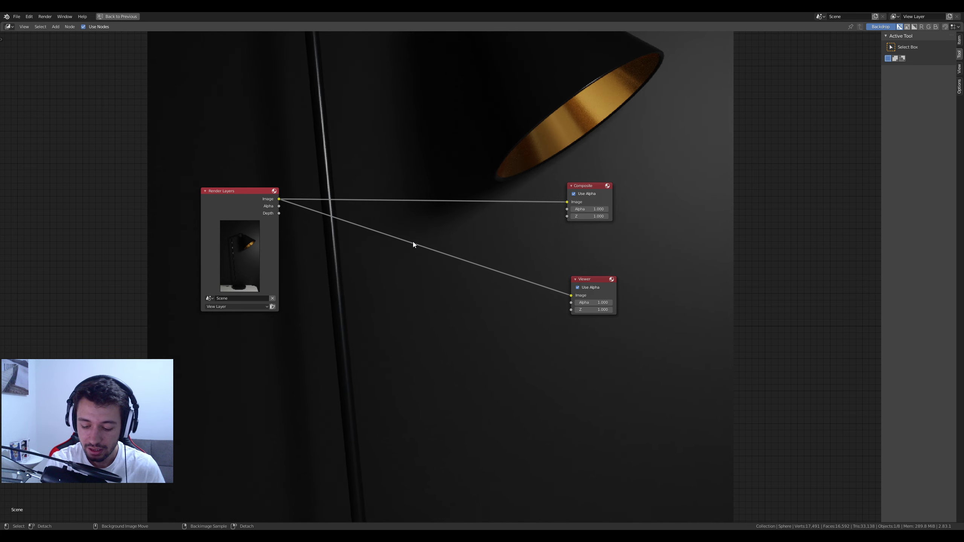
key(alt+Home)
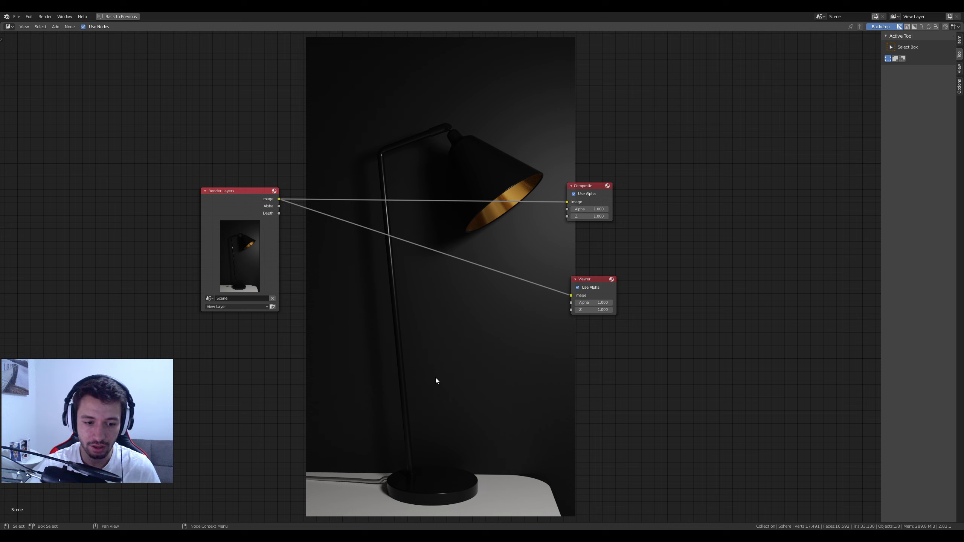
Step: Move the Render Layers node away from the backdrop image and the Viewer node further below the Composite node
drag(236, 190, 149, 209)
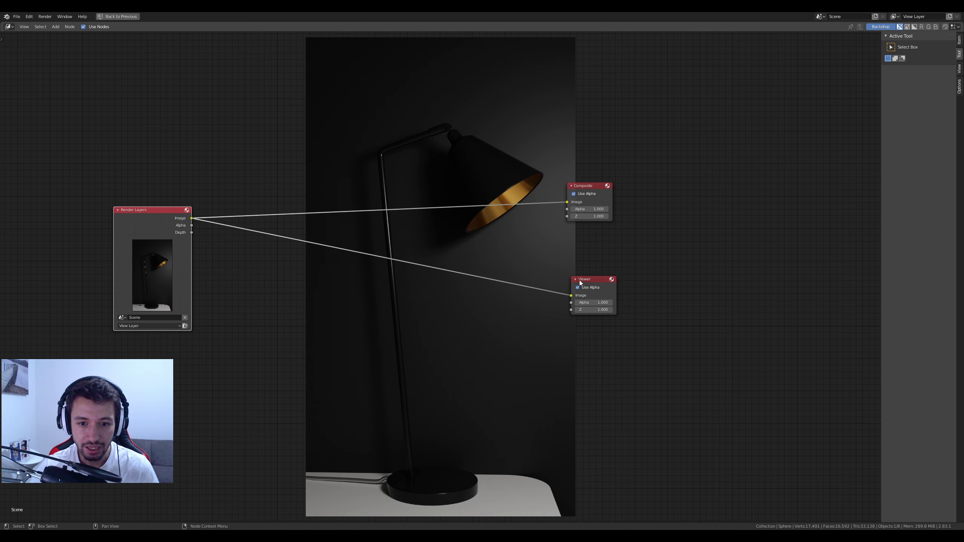
drag(579, 280, 595, 359)
scroll(452, 283, up, 2)
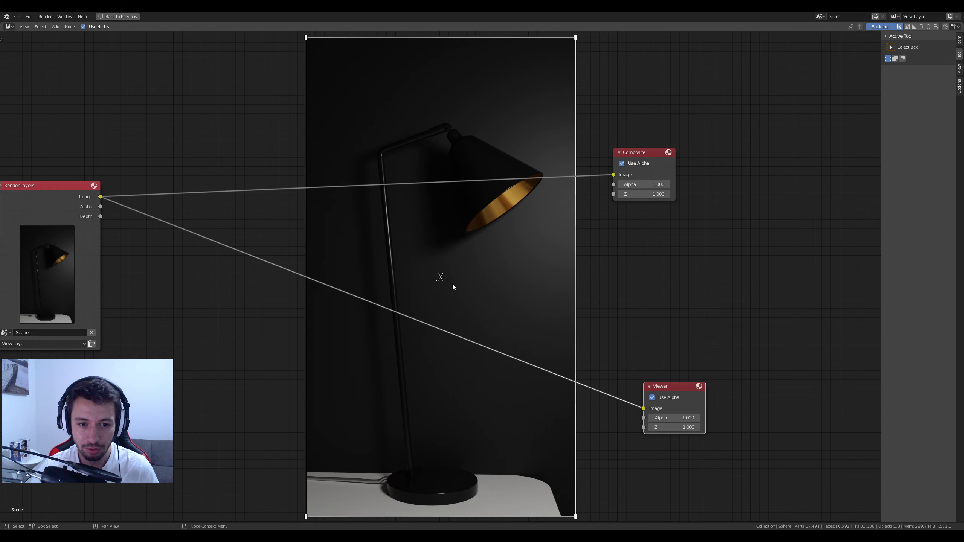
scroll(452, 283, down, 2)
click(667, 263)
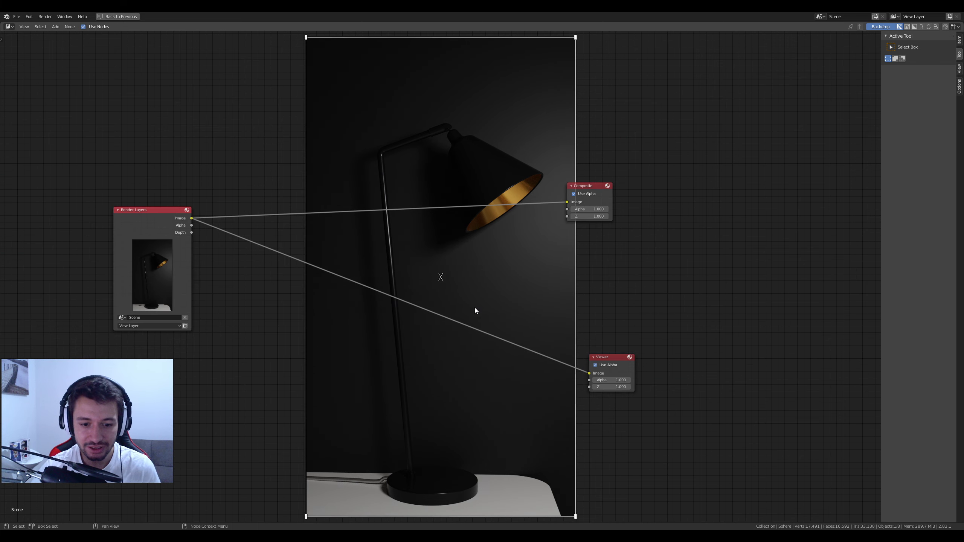
Step: Add a Denoise node and insert it into the link between Render Layers and Viewer
key(shift+a)
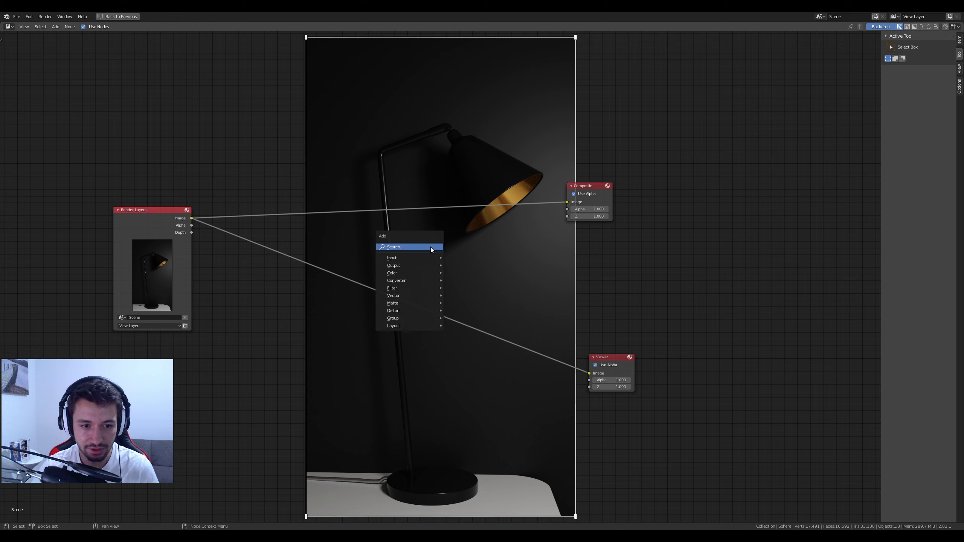
click(430, 247)
text(denoi)
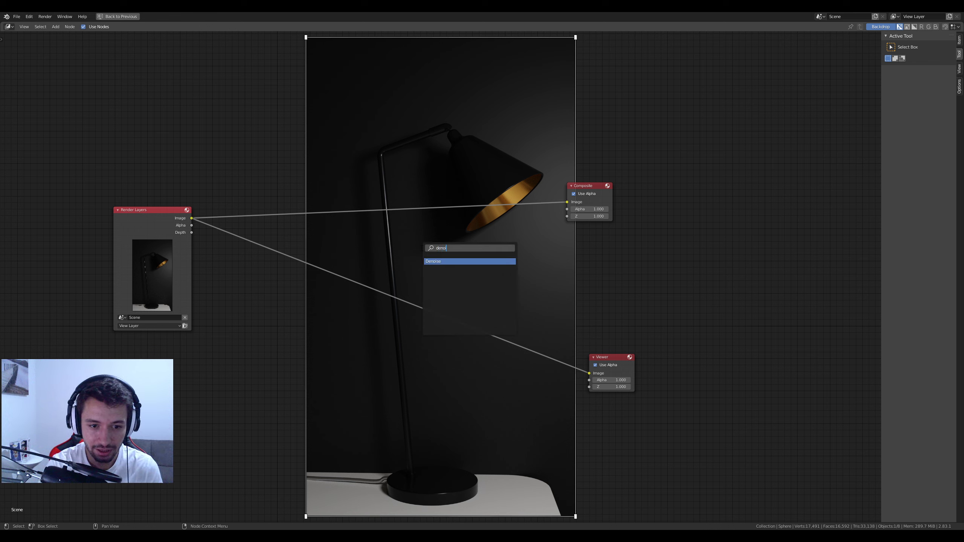
click(437, 262)
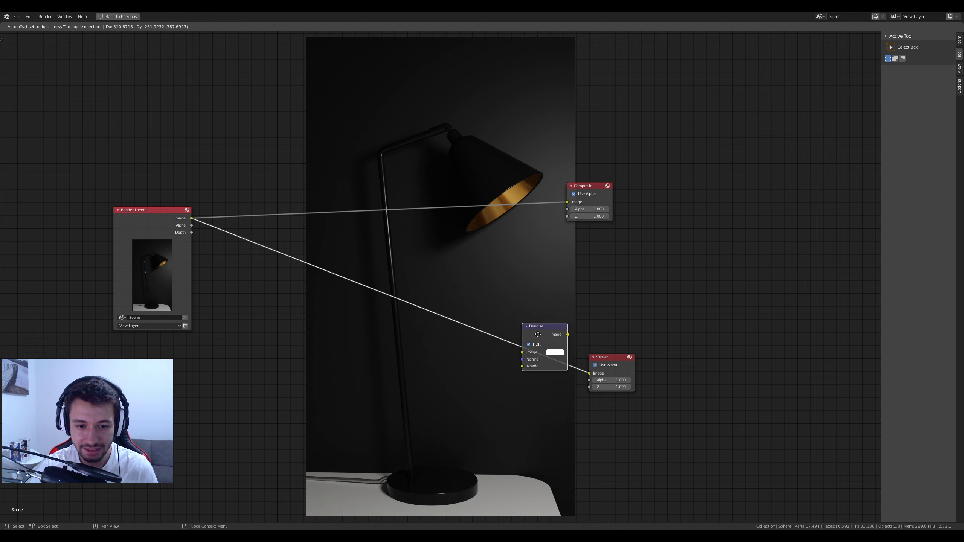
click(538, 334)
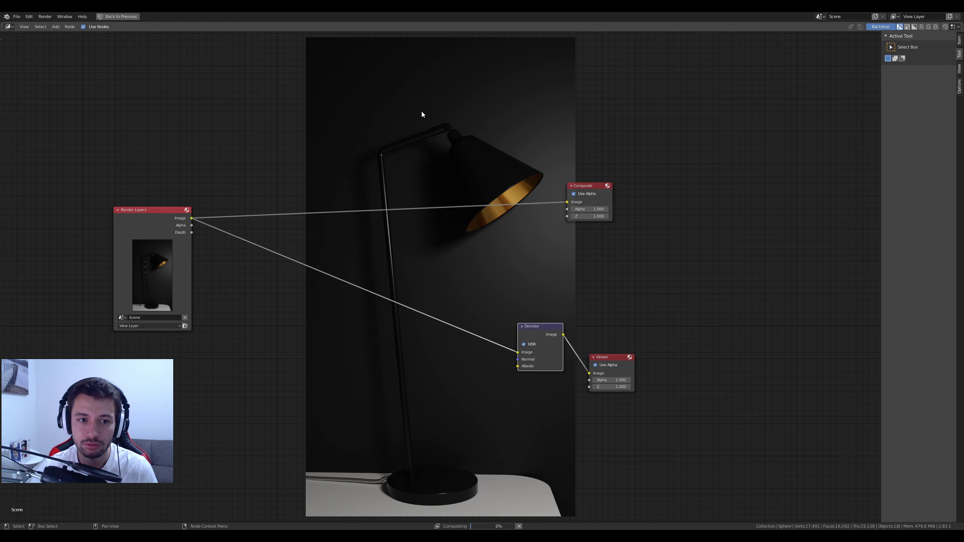
Step: Examine the denoised render up close in the backdrop, around the lamp stem and gold shade interior
scroll(382, 166, up, 3)
scroll(382, 166, down, 2)
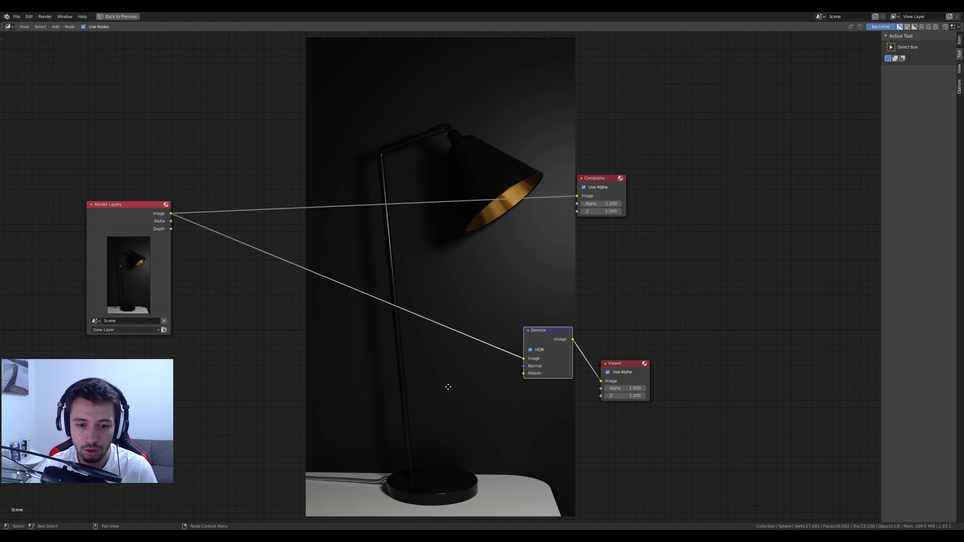
middle_drag(448, 387, 471, 362)
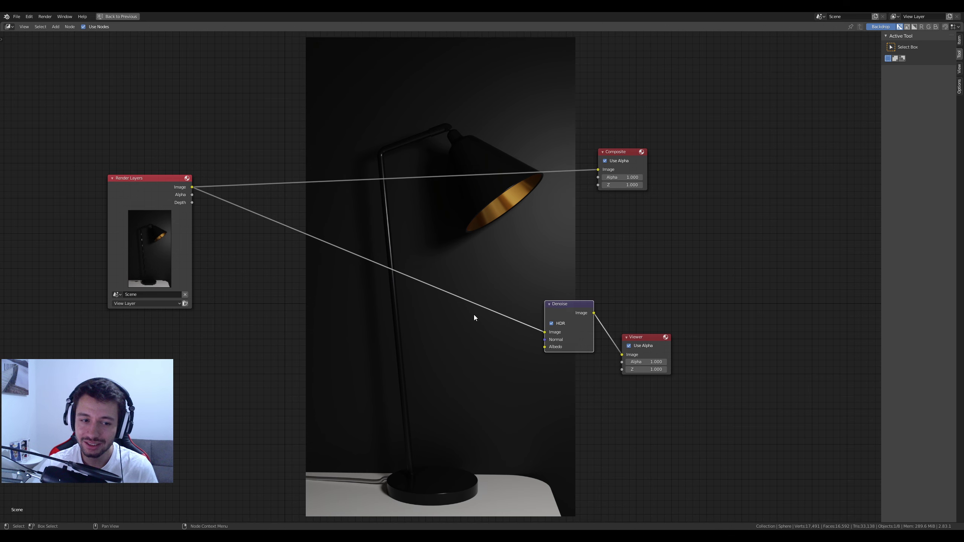
middle_drag(485, 490, 474, 467)
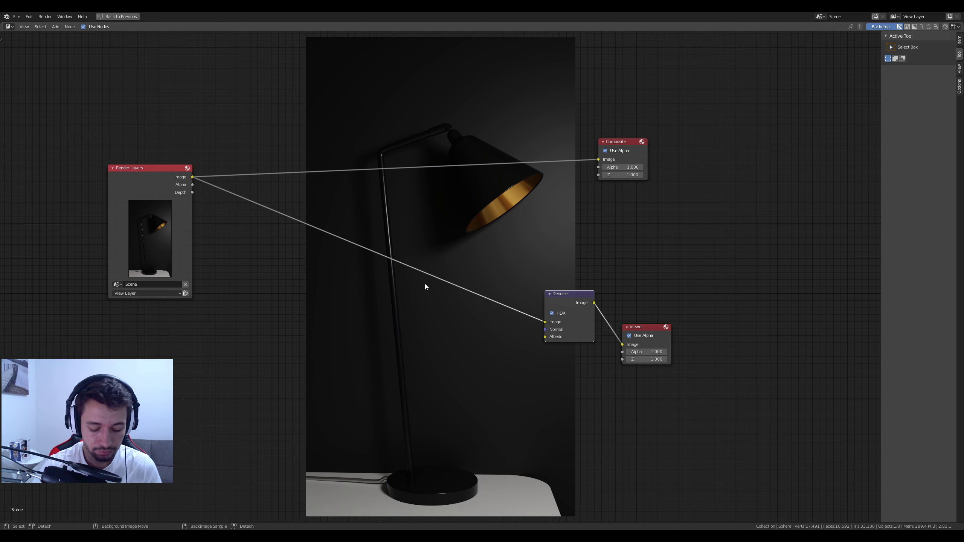
key(alt+v)
key(alt+v)
key(alt+v)
key(alt+v)
key(alt+v)
key(alt+v)
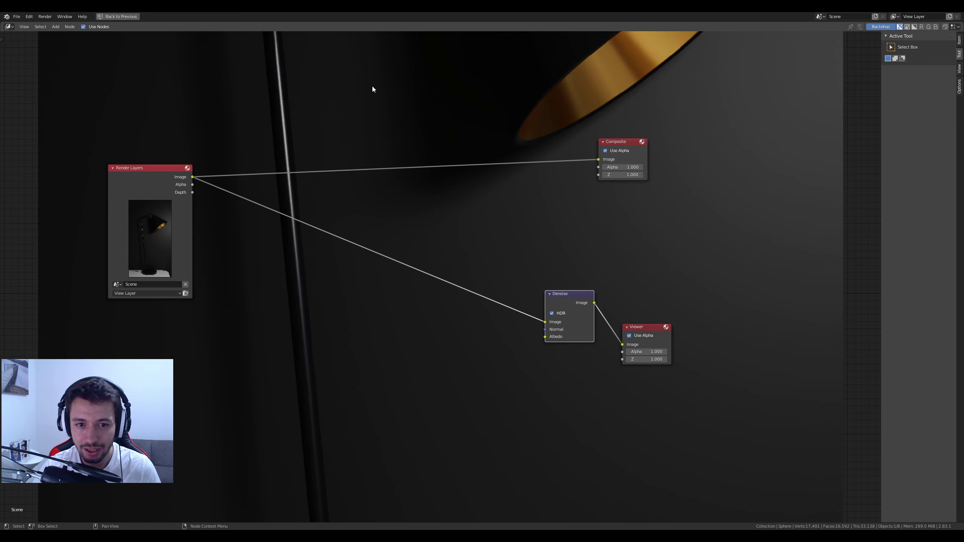
Step: Delete the Denoise node, reconnect the Render Layers Image output to the Viewer, and fit the backdrop
key(h)
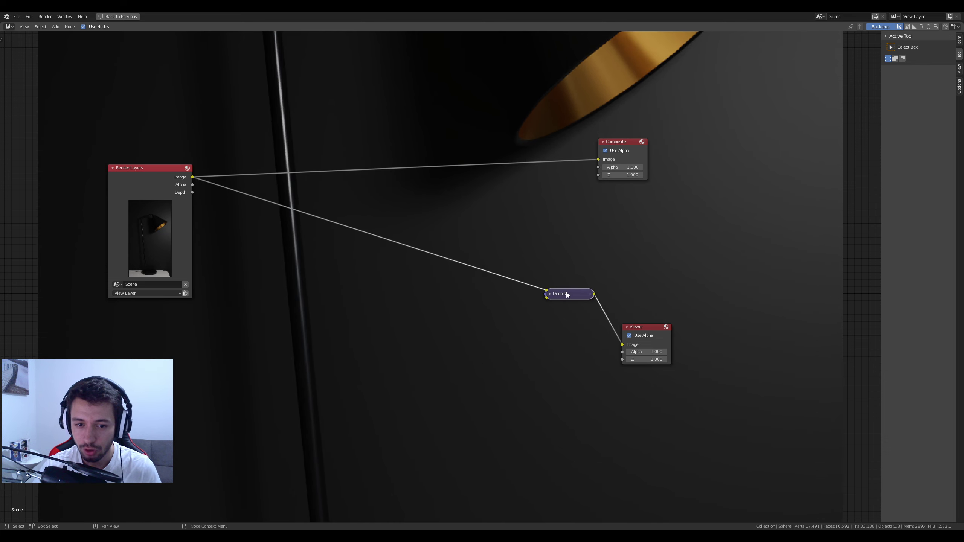
key(x)
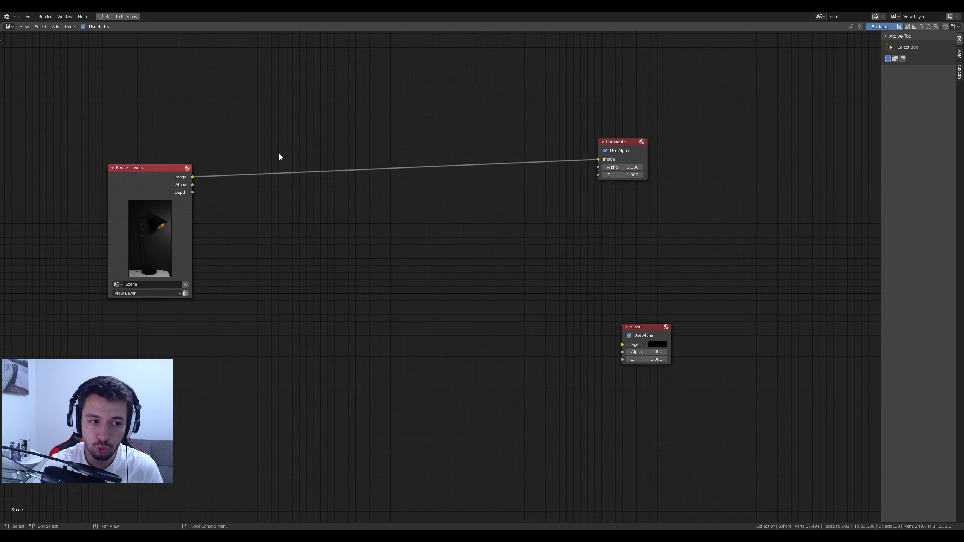
drag(193, 177, 625, 345)
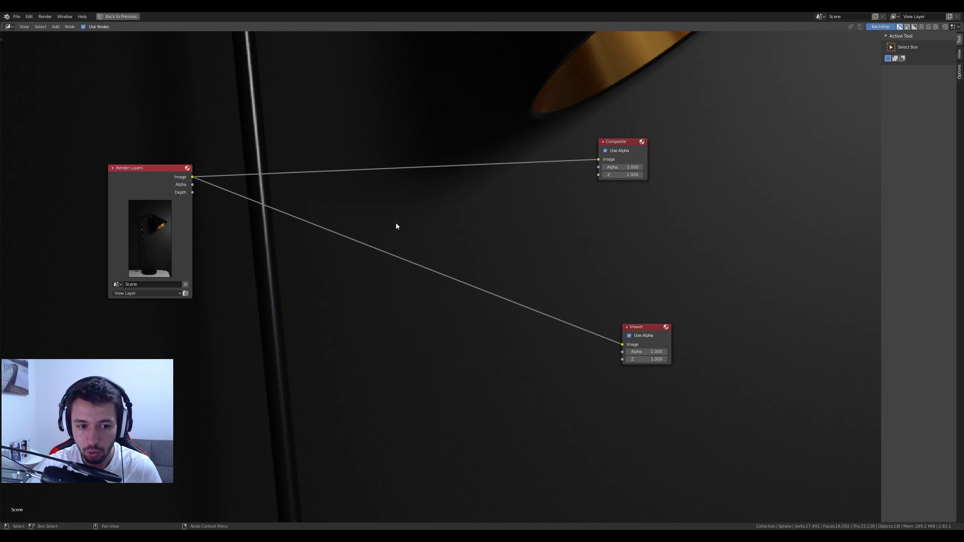
key(alt+Home)
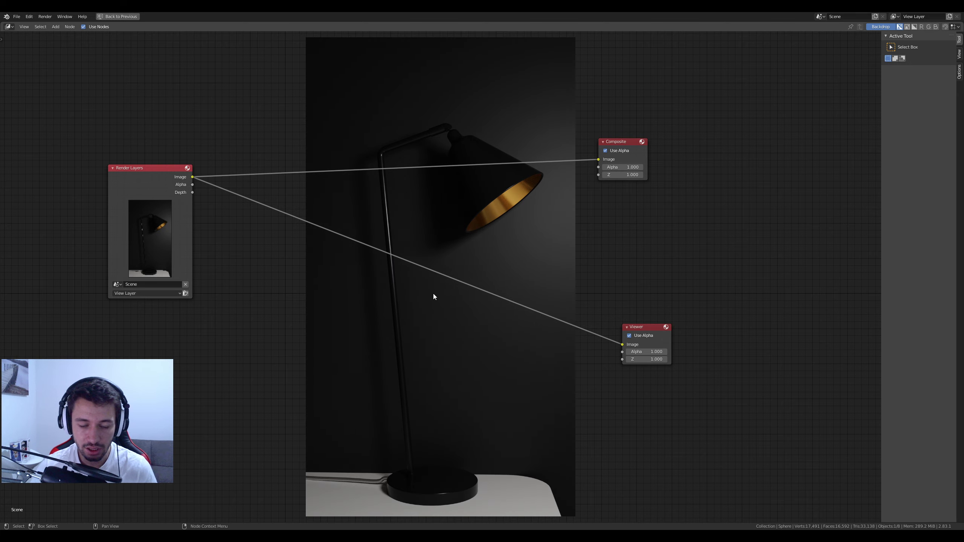
Step: Add a Glare filter node and insert it into the link between Render Layers and Viewer
key(shift+a)
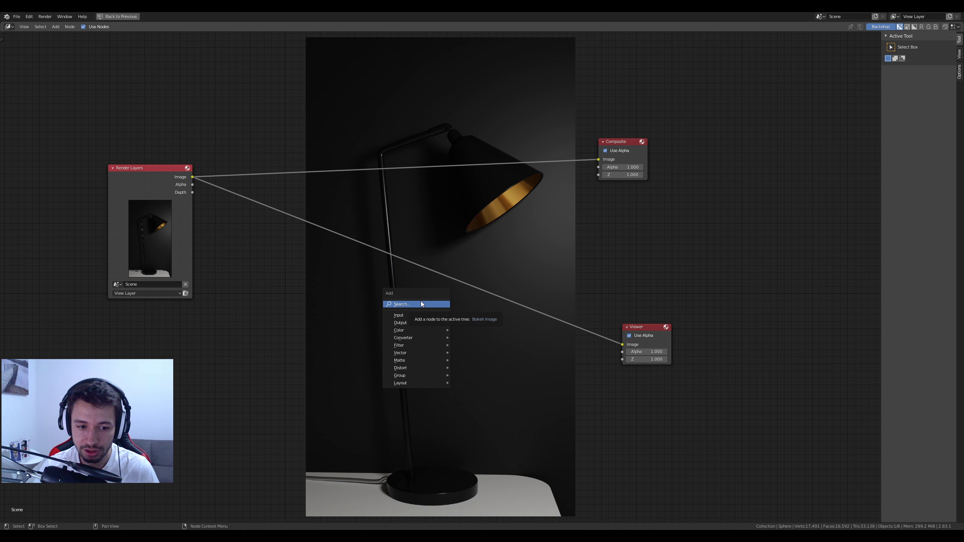
mouse_move(400, 331)
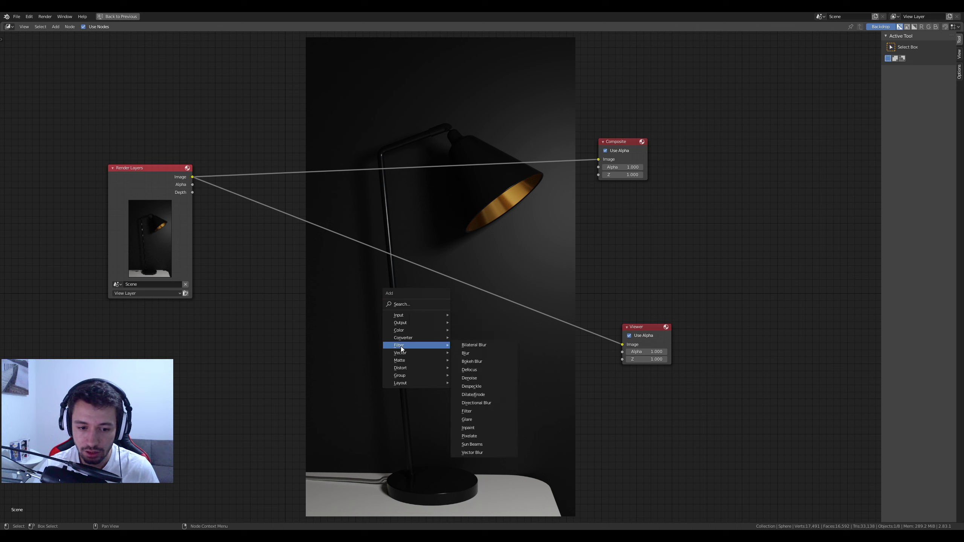
click(467, 419)
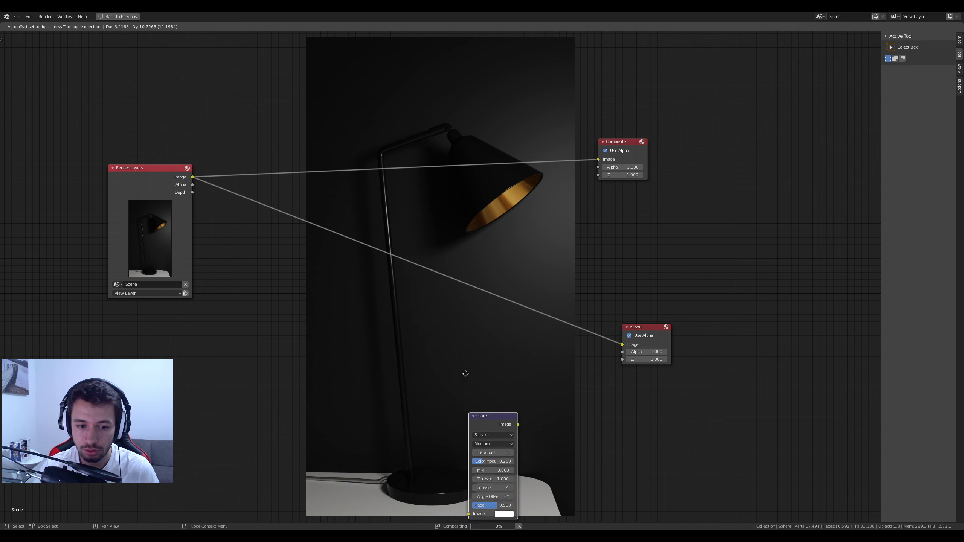
click(464, 253)
drag(483, 254, 442, 286)
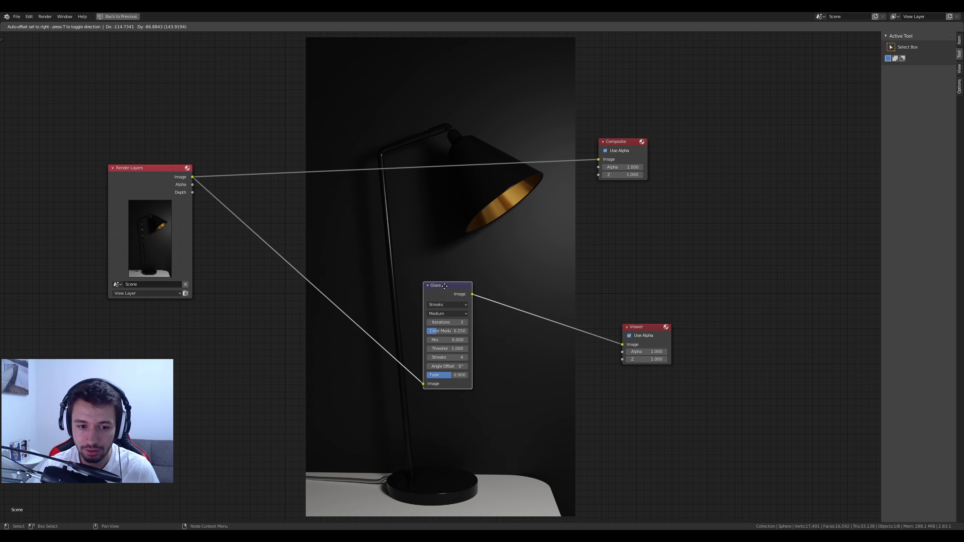
Step: Try the Glare node as Fog Glow with threshold 0 and size 9, and delete the node
click(452, 307)
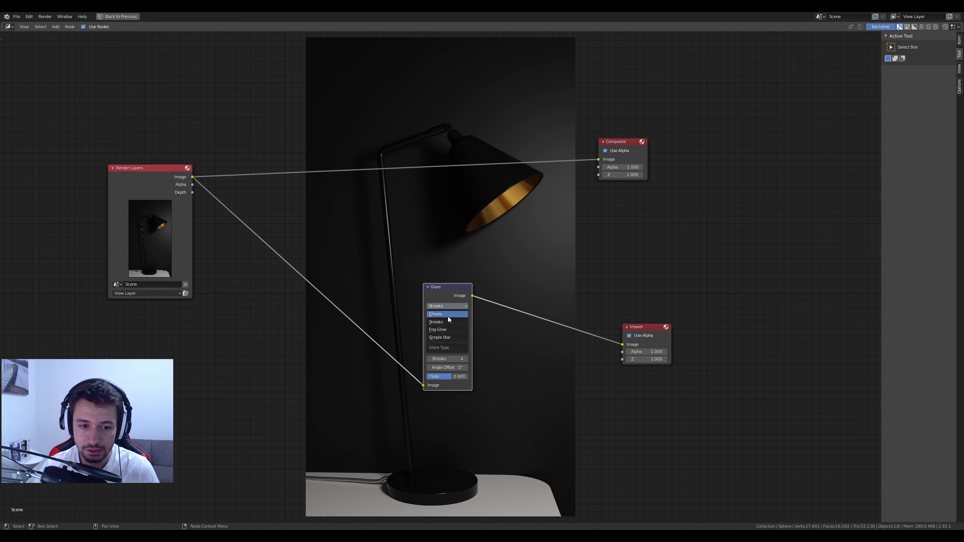
click(448, 329)
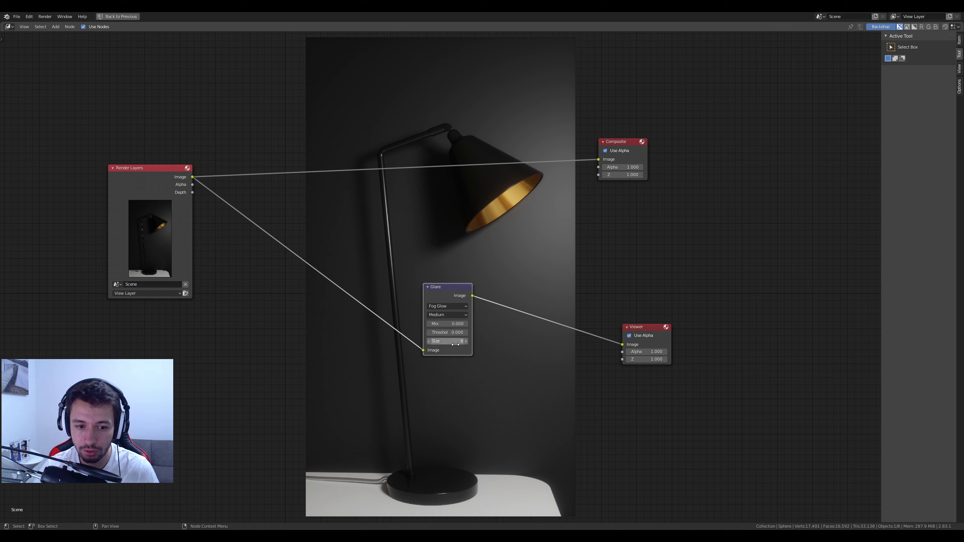
drag(458, 341, 468, 341)
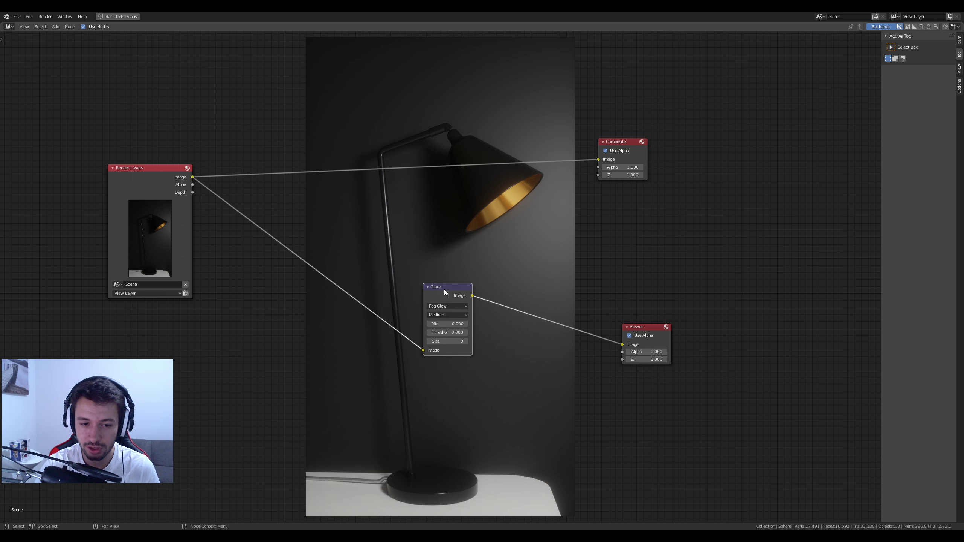
key(x)
Step: Add a Bright/Contrast node and wire it between the Render Layers Image output and the Viewer's Image input
key(shift+a)
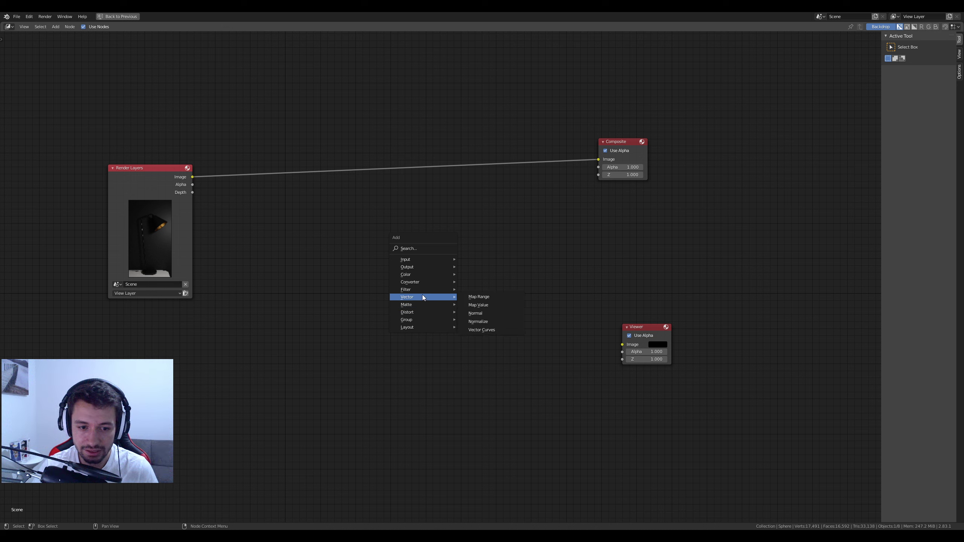
mouse_move(422, 304)
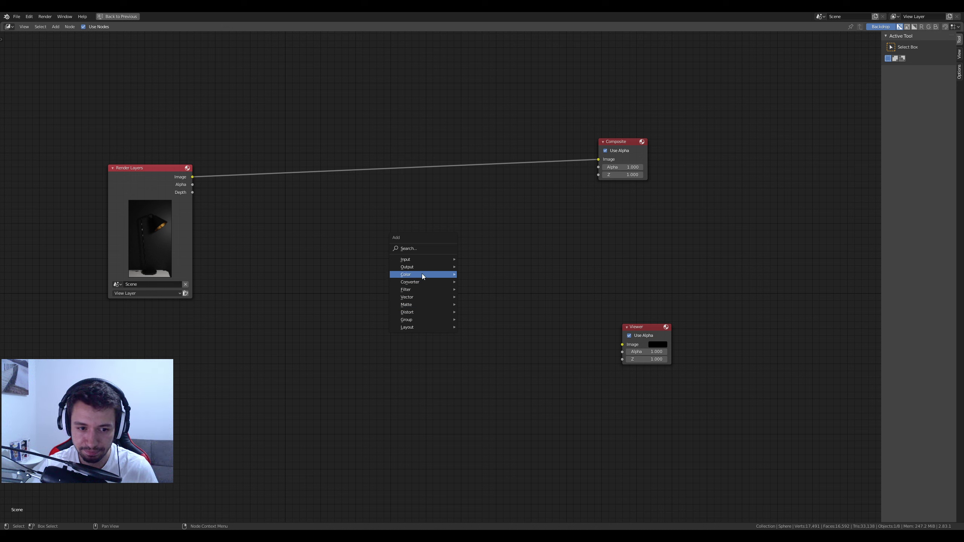
mouse_move(422, 273)
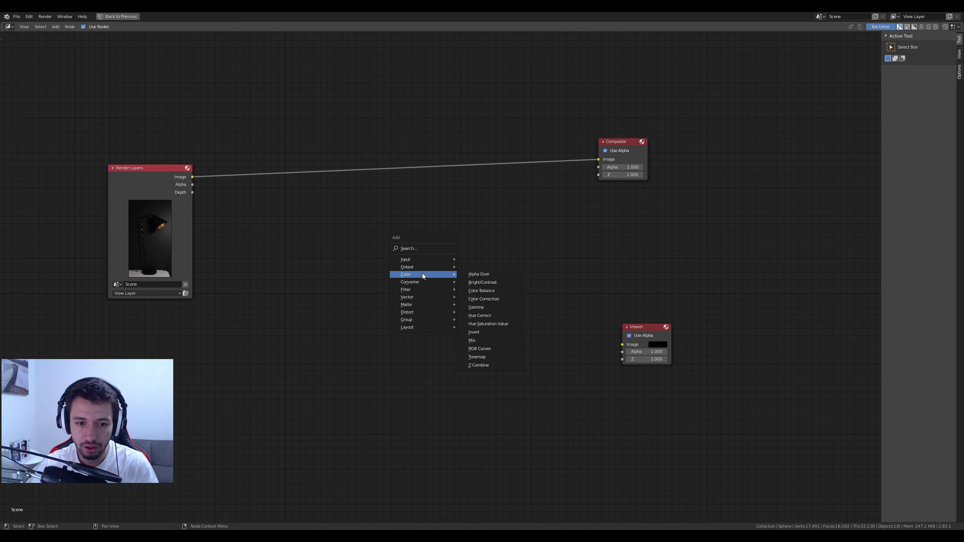
click(482, 282)
click(482, 283)
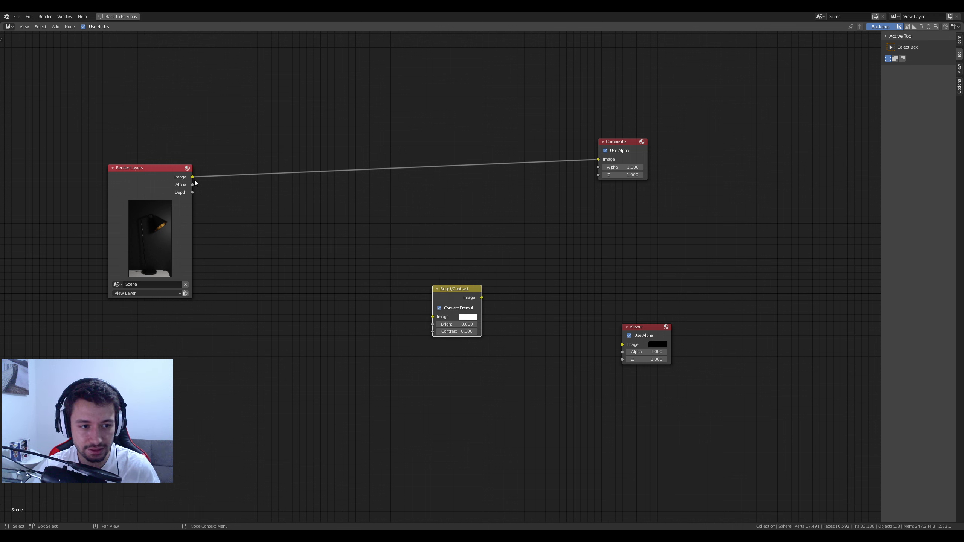
drag(193, 178, 433, 316)
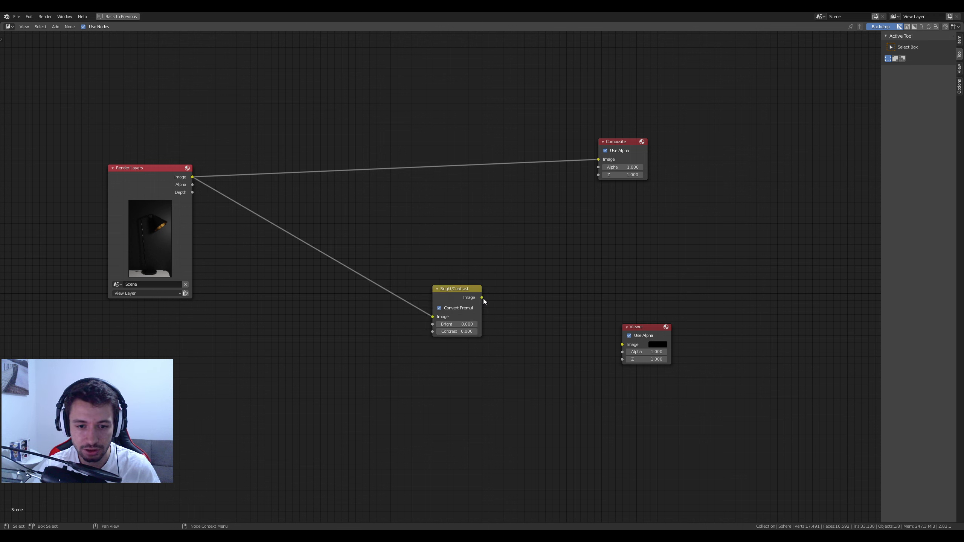
drag(482, 297, 622, 345)
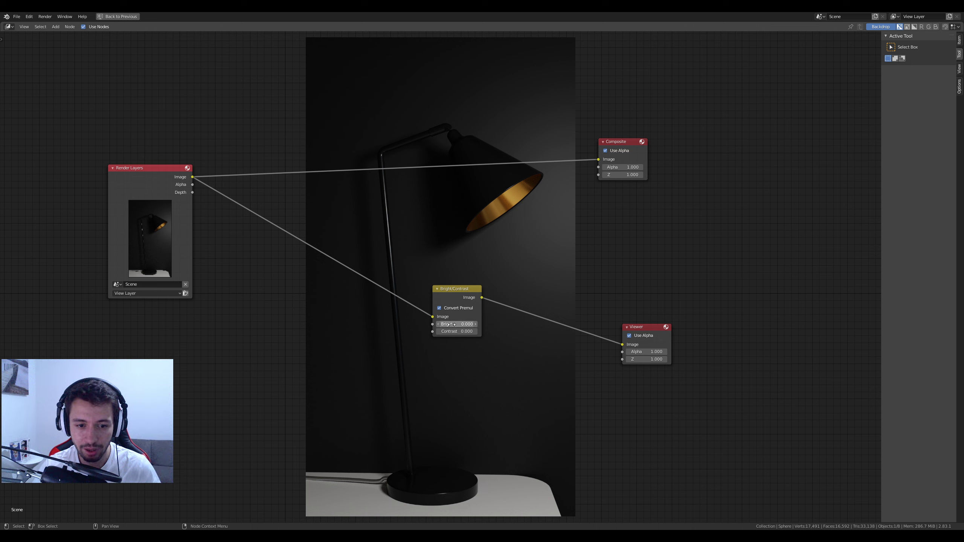
Step: Set the Bright/Contrast node to Bright 0.7 and Contrast 1, and connect its output to the Composite node's Image input
drag(450, 324, 504, 332)
drag(457, 331, 436, 331)
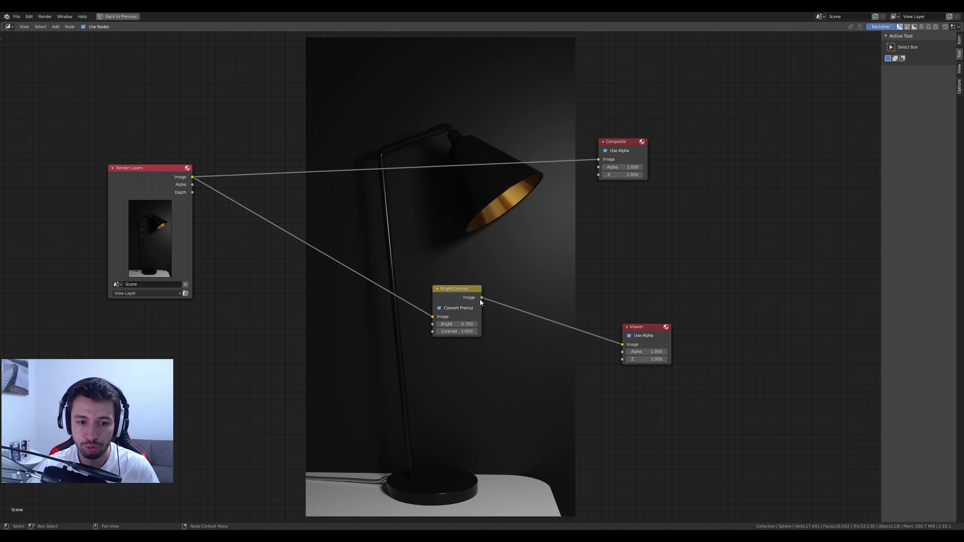
drag(463, 292, 598, 159)
key(g)
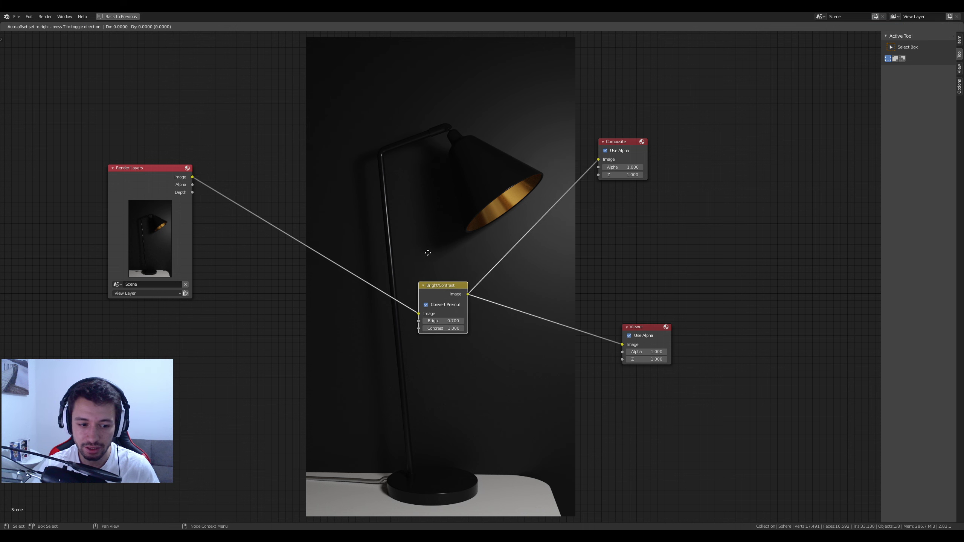
click(410, 216)
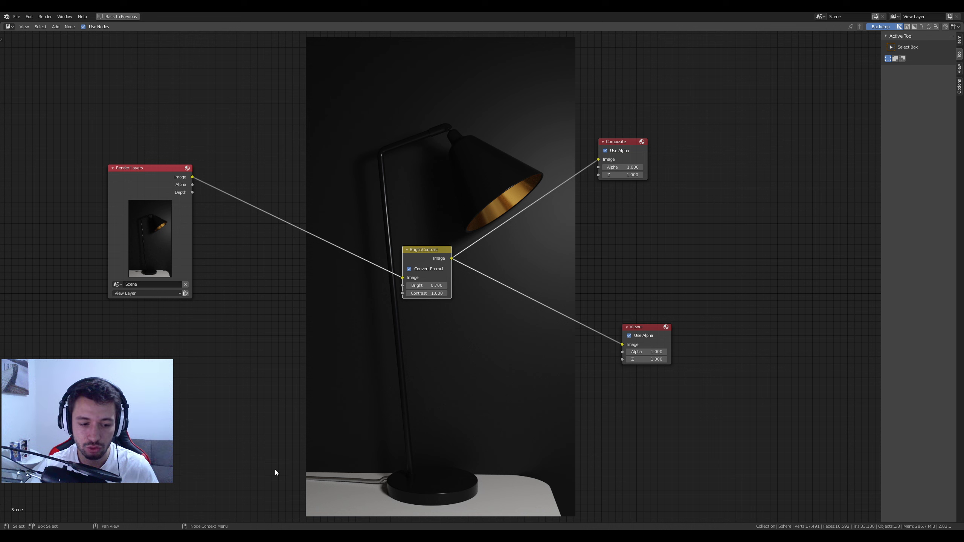
drag(565, 115, 747, 250)
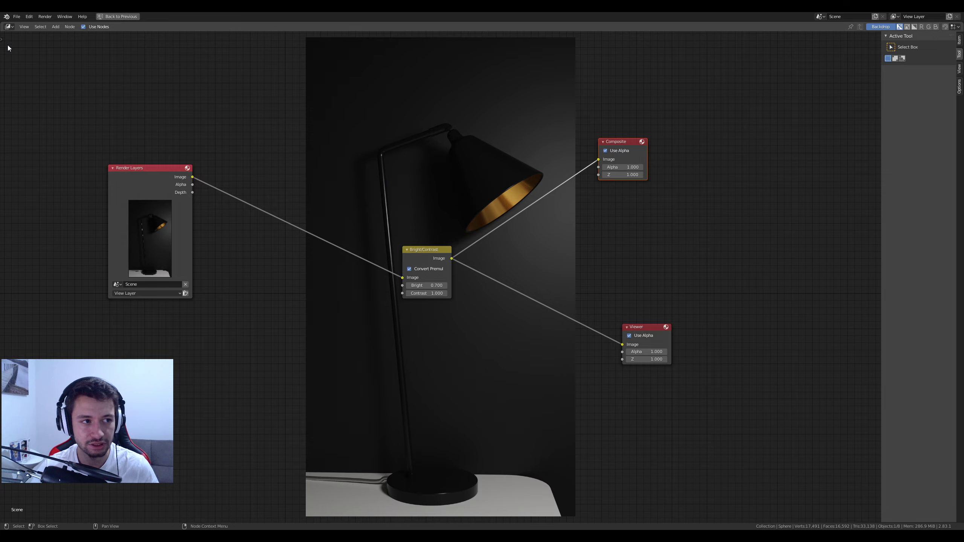
Step: Change the compositor area back to the 3D Viewport, use Material Preview shading, and select the plane
click(8, 27)
click(23, 55)
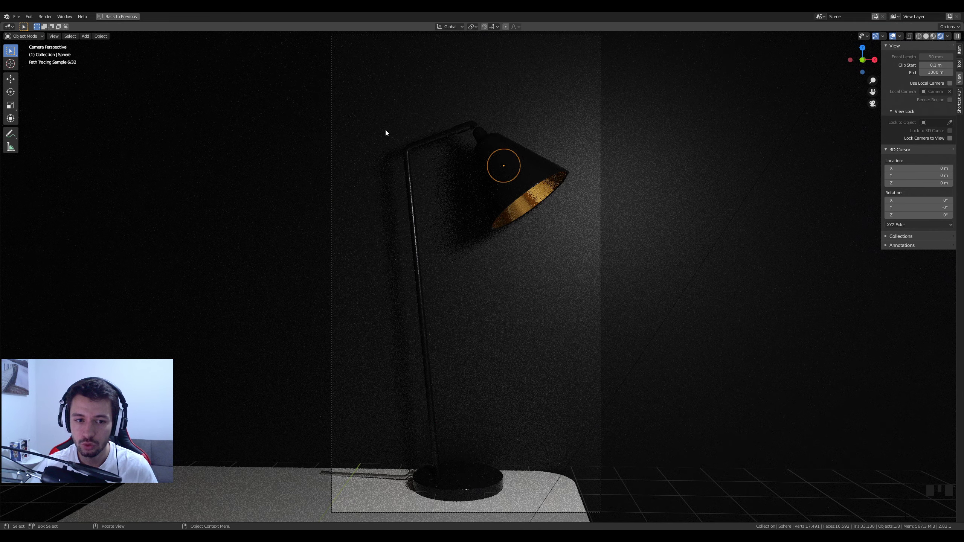
click(933, 36)
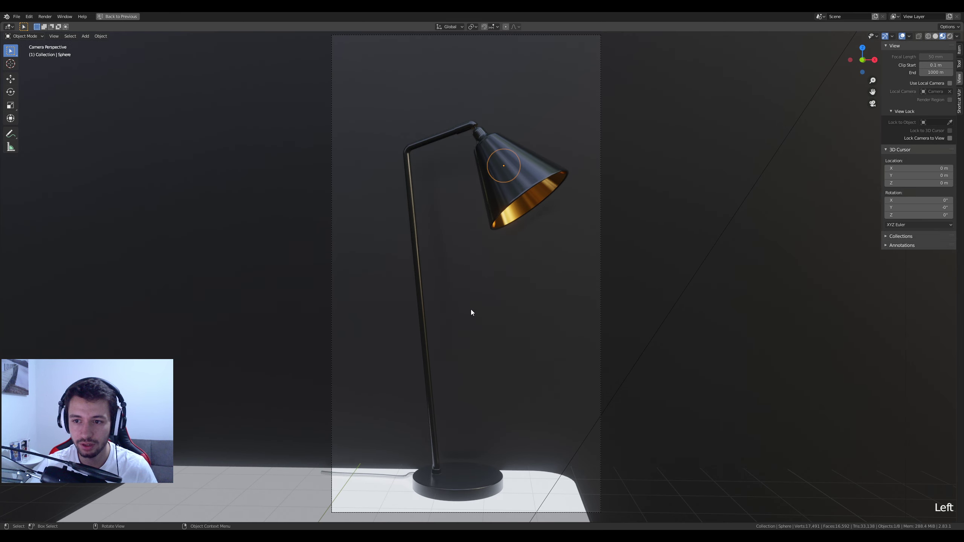
click(530, 309)
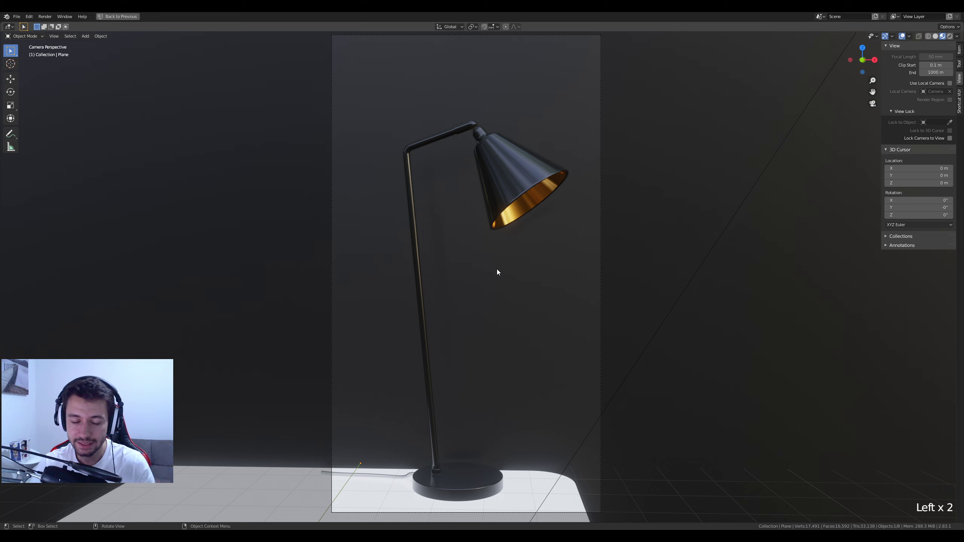